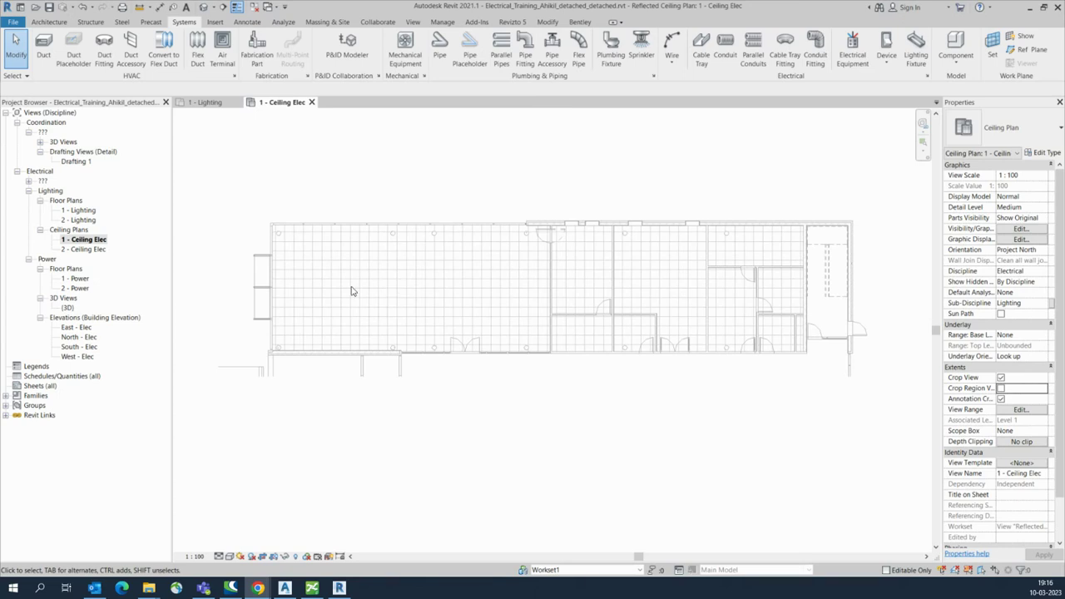
# Tile the 1 - Ceiling Elec and 1 - Lighting views side by side, framing the ceiling plan on the large hall's upper-left corner.
pyautogui.scroll(3, 338, 247)
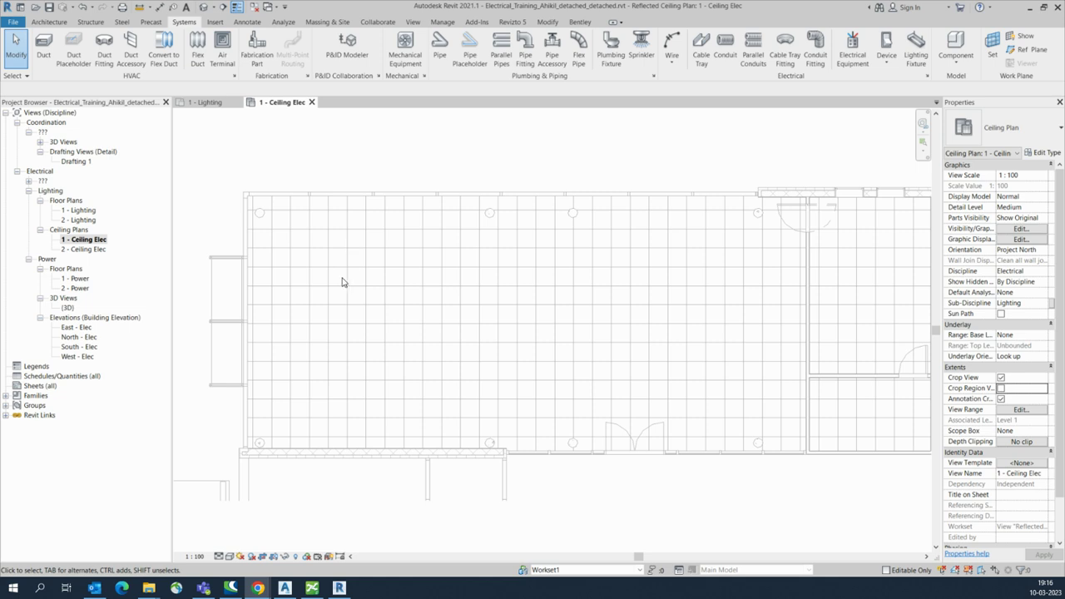
pyautogui.scroll(-2, 352, 283)
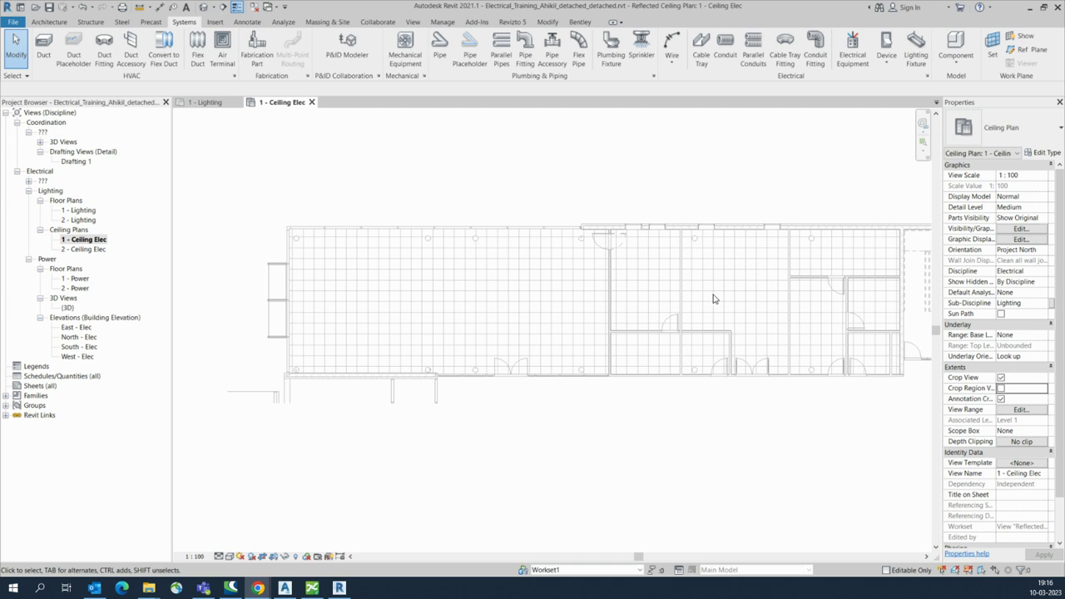
pyautogui.scroll(3, 332, 266)
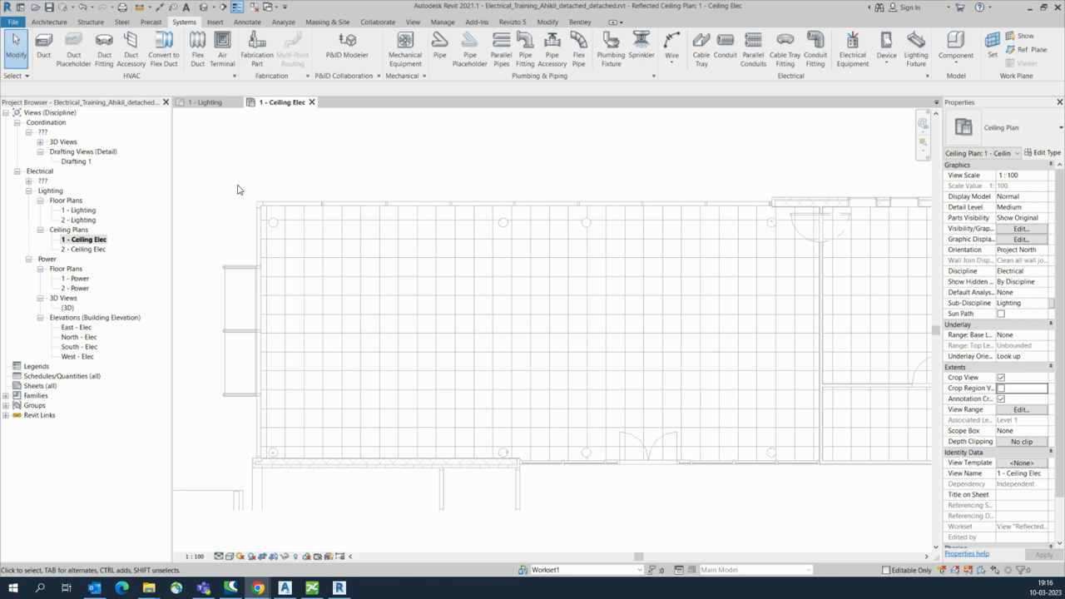
pyautogui.press('w')
pyautogui.press('t')
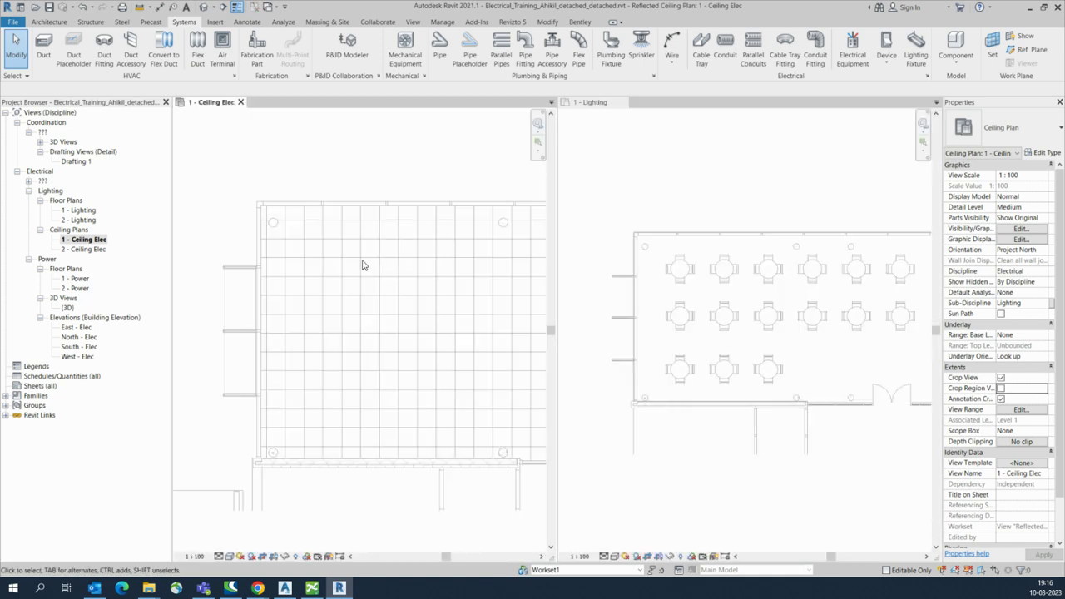
pyautogui.press('z')
pyautogui.press('a')
pyautogui.scroll(5, 230, 324)
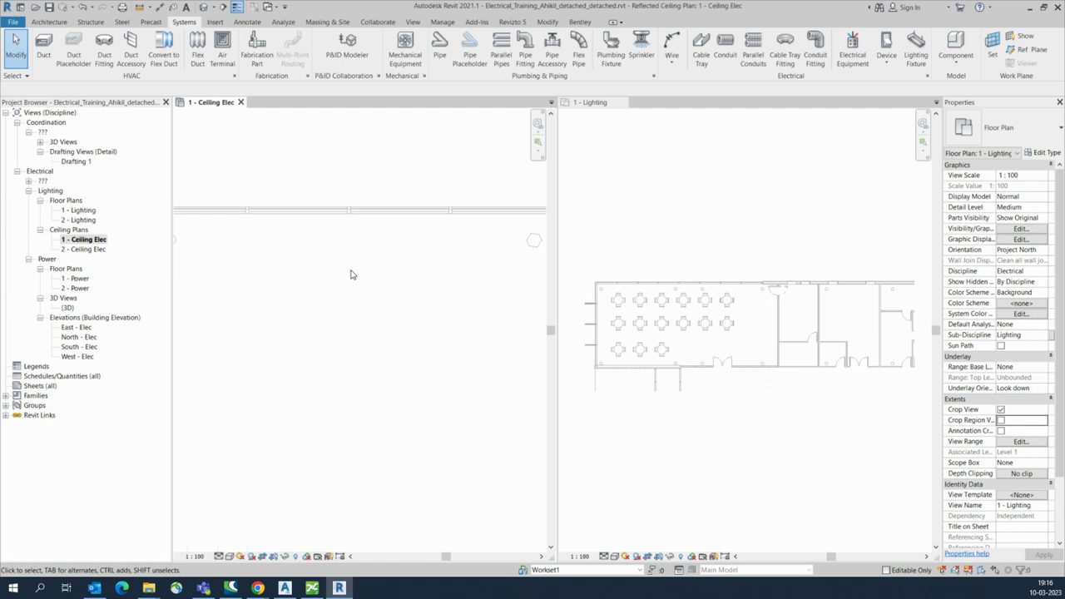
pyautogui.moveTo(375, 261); pyautogui.dragTo(310, 233, button='middle')
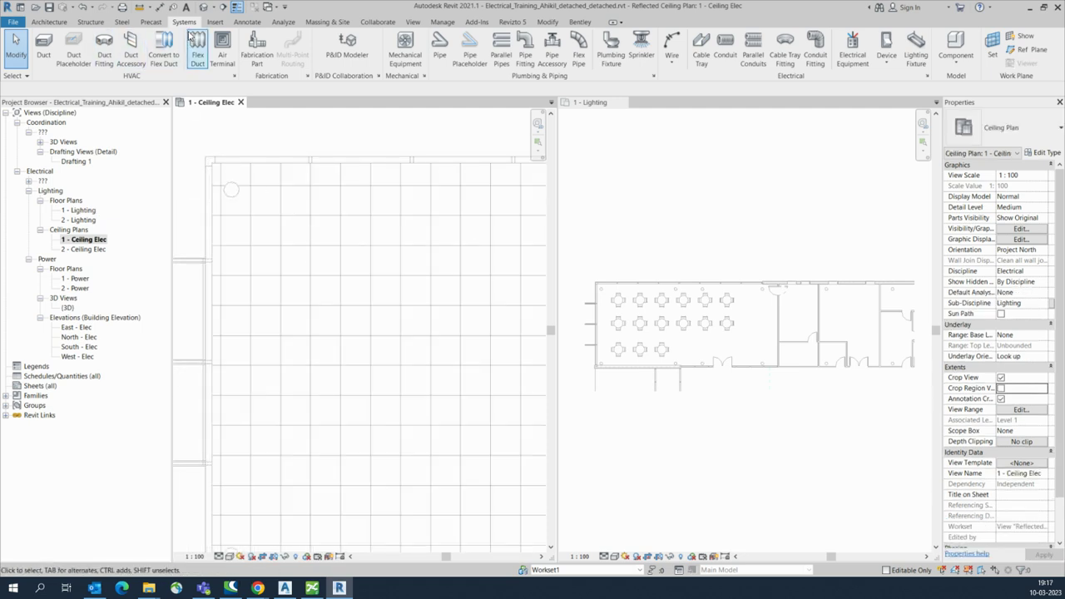
# Place a HAFELE Ceiling Mounted Downlight-Cube lighting fixture on the ceiling near the large hall's upper-left column.
pyautogui.click(919, 48)
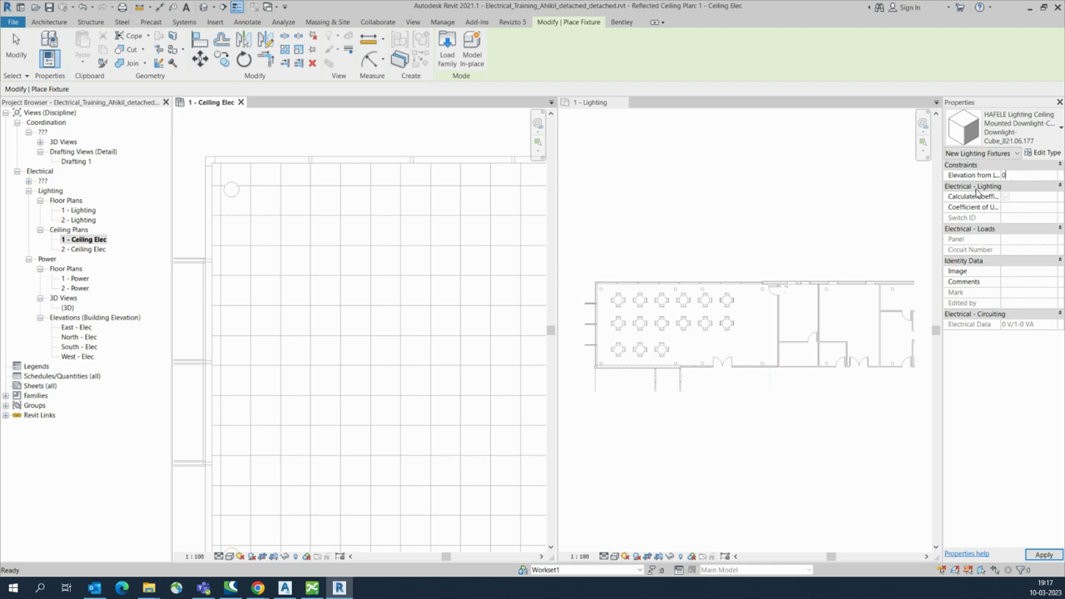
pyautogui.scroll(1, 255, 201)
pyautogui.scroll(1, 269, 200)
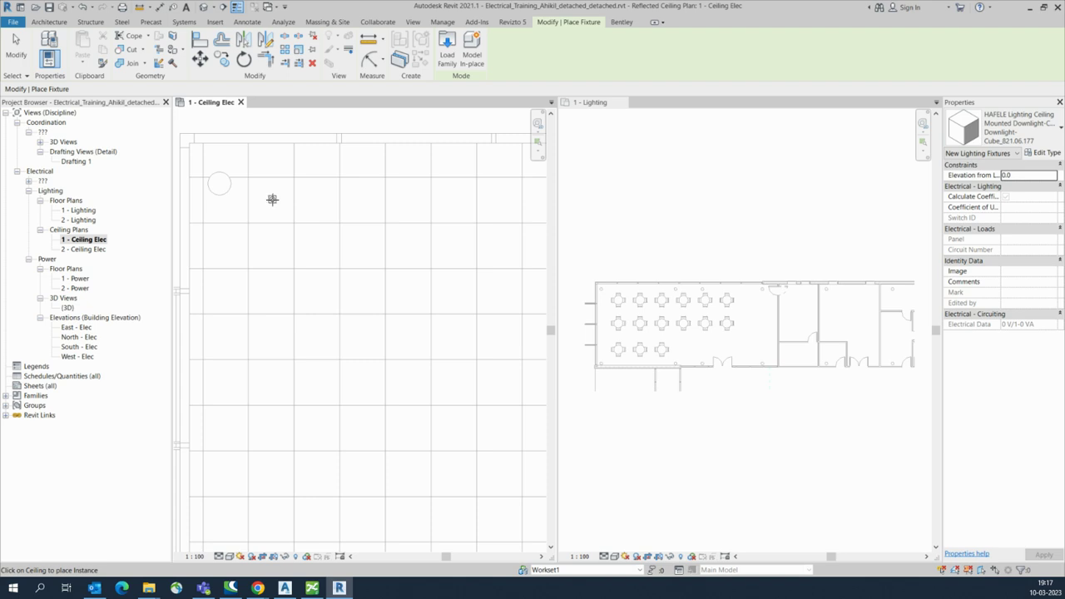
pyautogui.scroll(-2, 272, 200)
pyautogui.moveTo(280, 230); pyautogui.dragTo(280, 146, button='middle')
pyautogui.scroll(3, 615, 312)
pyautogui.scroll(1, 691, 357)
pyautogui.scroll(-1, 699, 350)
pyautogui.scroll(-2, 369, 305)
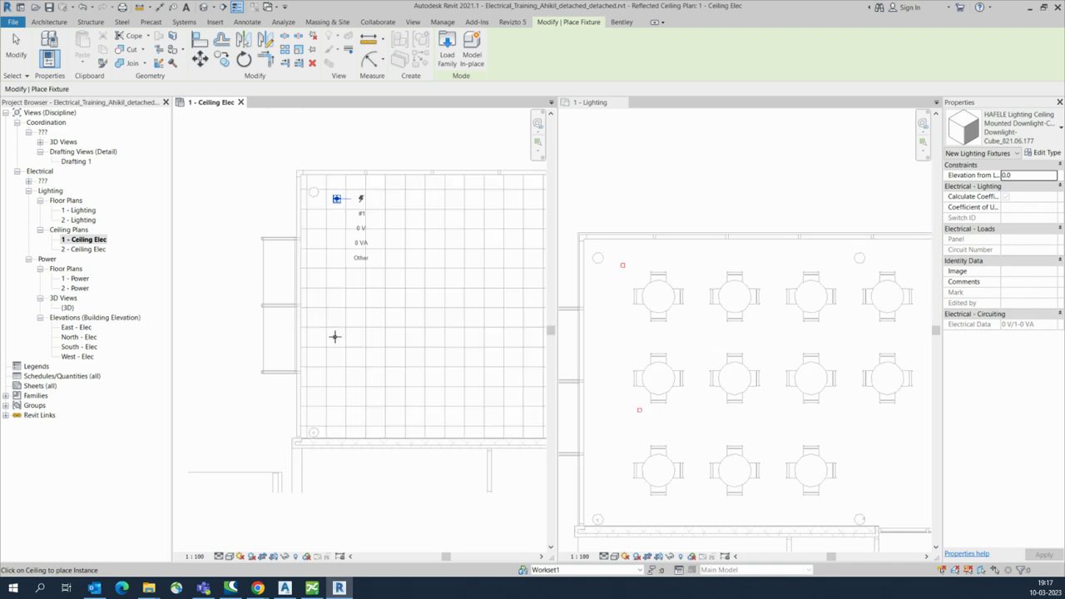
# Place three more downlights in a horizontal row across the lower part of the hall's ceiling.
pyautogui.moveTo(332, 370); pyautogui.dragTo(293, 326, button='middle')
pyautogui.scroll(-1, 368, 313)
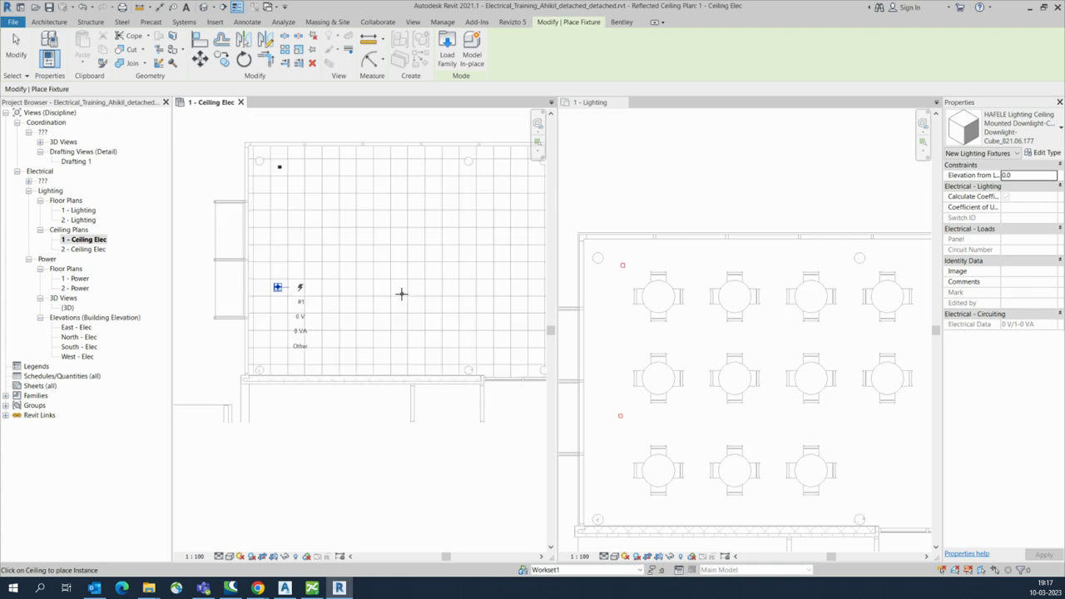
pyautogui.click(399, 289)
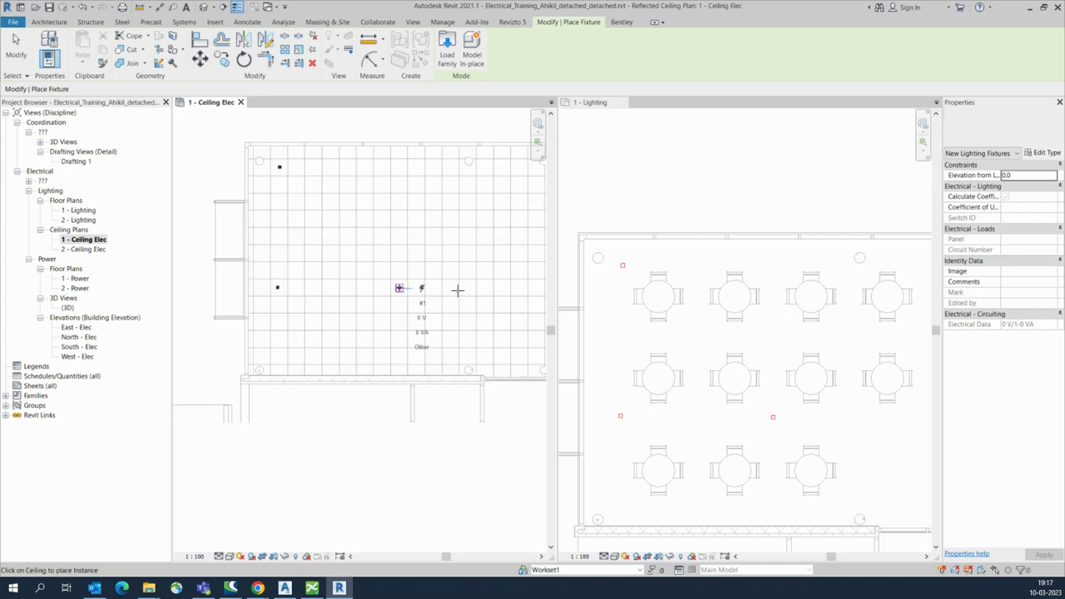
pyautogui.moveTo(457, 291); pyautogui.dragTo(364, 288, button='middle')
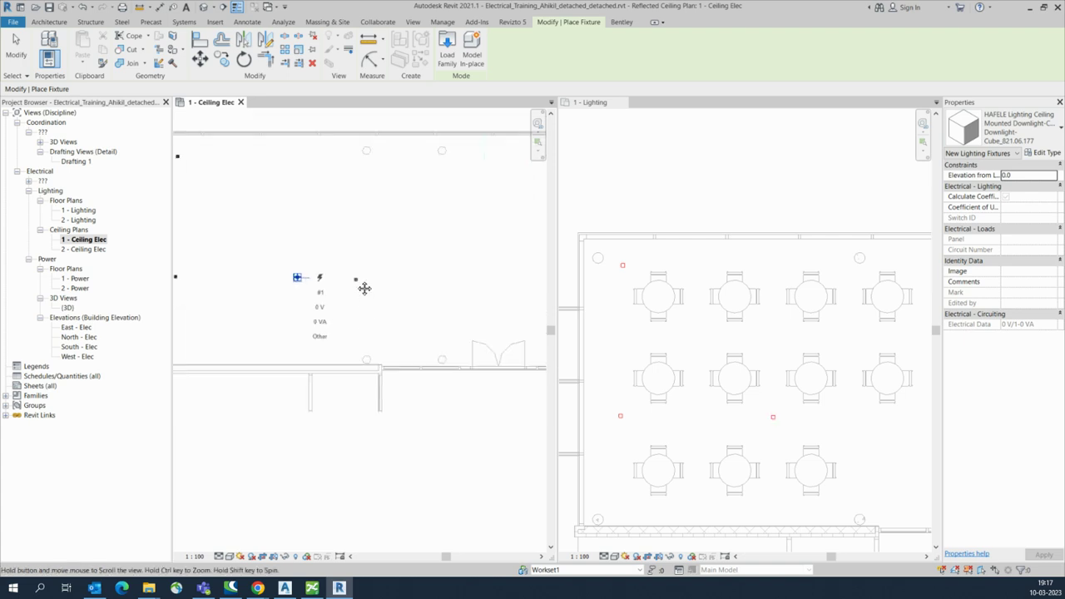
pyautogui.click(432, 275)
pyautogui.press('Escape')
pyautogui.press('Escape')
pyautogui.scroll(-1, 447, 310)
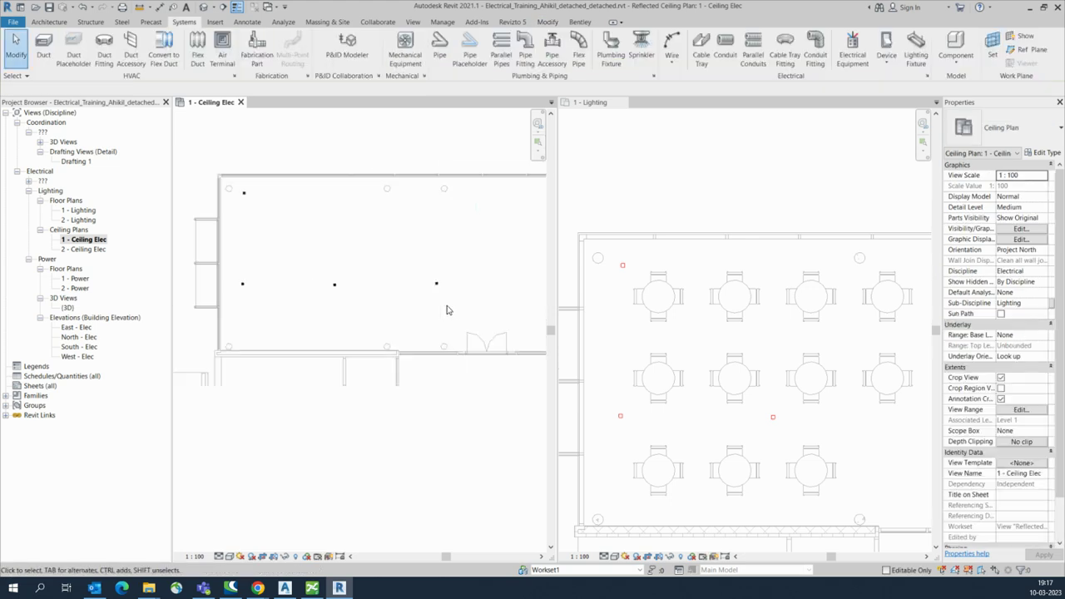
# Isolate the four downlights in a 3D selection box and examine how the corner fixture sits on the ceiling.
pyautogui.moveTo(210, 156); pyautogui.dragTo(460, 317)
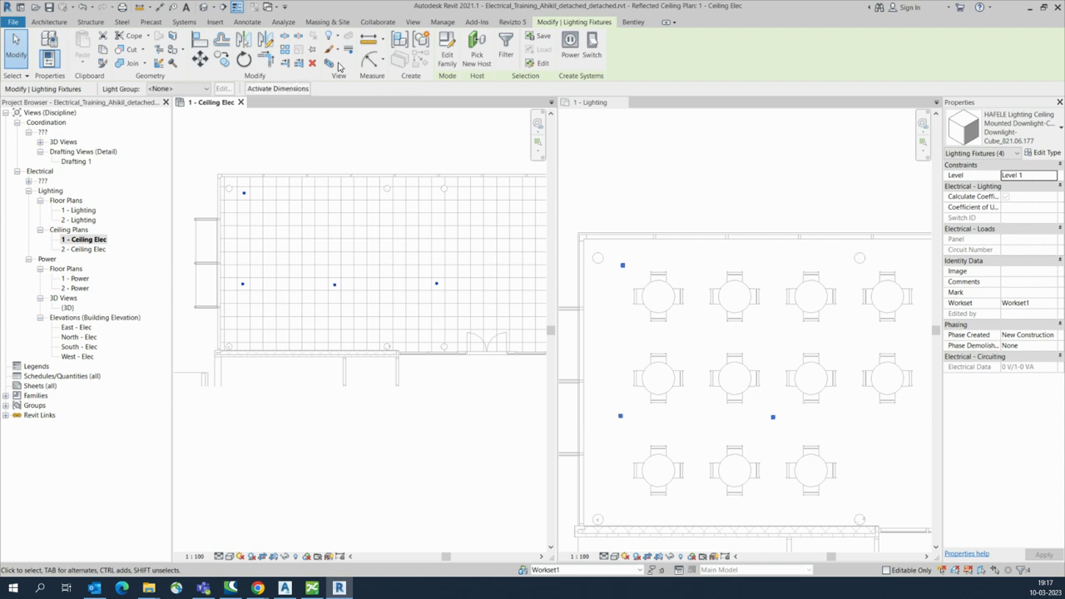
pyautogui.click(329, 64)
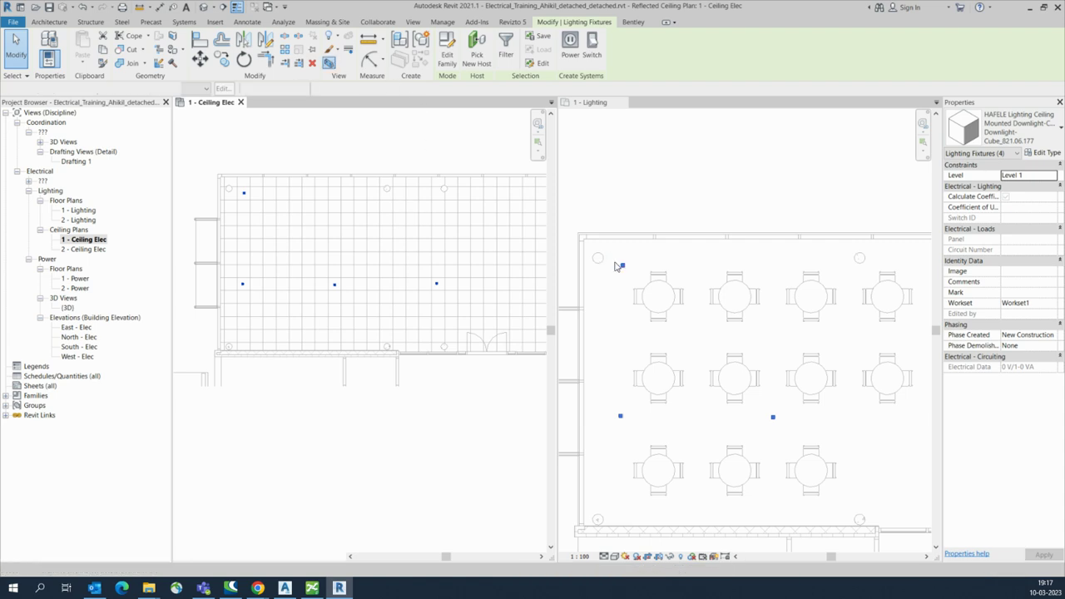
pyautogui.press('Escape')
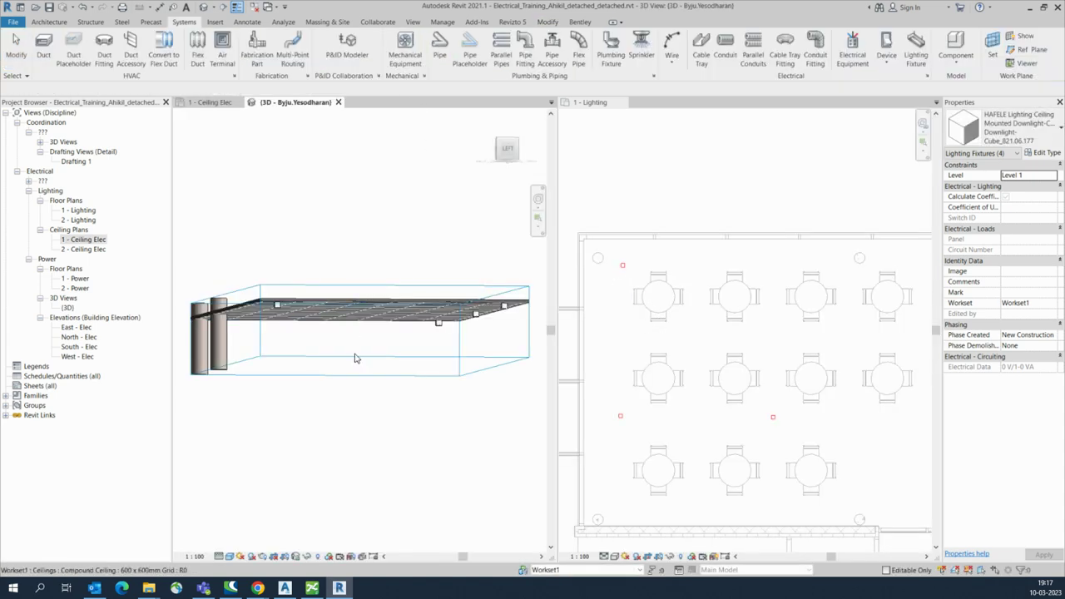
pyautogui.moveTo(357, 363)
pyautogui.keyDown('shift'); pyautogui.mouseDown(button='middle')
pyautogui.moveTo(342, 359)
pyautogui.moveTo(364, 371)
pyautogui.moveTo(349, 366)
pyautogui.mouseUp(button='middle'); pyautogui.keyUp('shift')
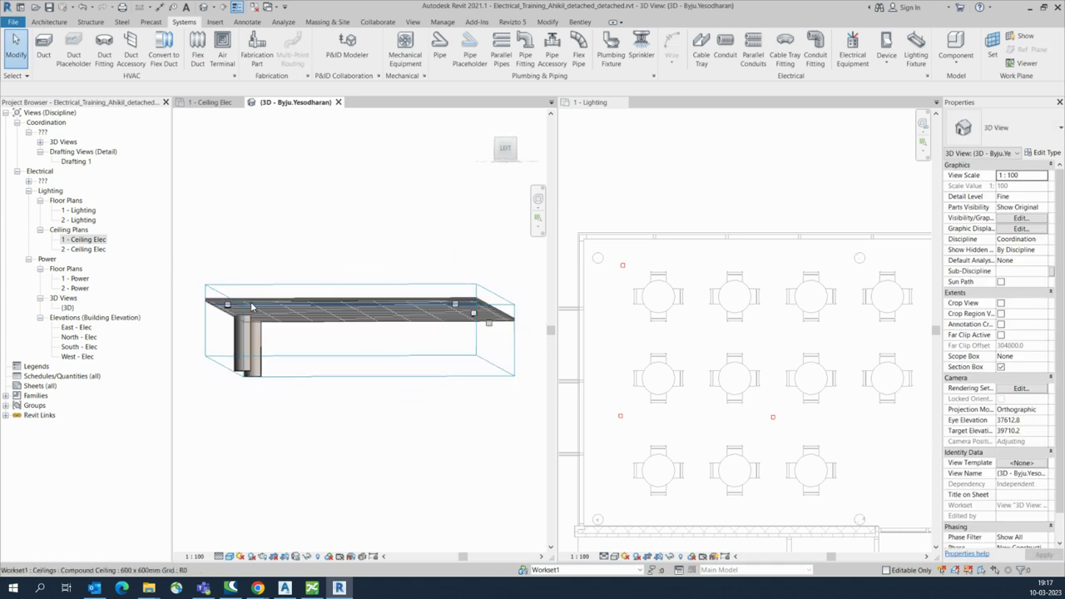
pyautogui.scroll(8, 259, 333)
pyautogui.keyDown('shift'); pyautogui.moveTo(259, 333); pyautogui.dragTo(306, 327, button='middle'); pyautogui.keyUp('shift')
pyautogui.click(306, 327)
pyautogui.moveTo(333, 368)
pyautogui.keyDown('shift'); pyautogui.mouseDown(button='middle')
pyautogui.moveTo(352, 390)
pyautogui.moveTo(390, 373)
pyautogui.moveTo(428, 325)
pyautogui.moveTo(440, 266)
pyautogui.moveTo(385, 392)
pyautogui.moveTo(342, 374)
pyautogui.mouseUp(button='middle'); pyautogui.keyUp('shift')
# Delete the two rightmost downlights from the lower row in the 1 - Lighting floor plan.
pyautogui.click(670, 329)
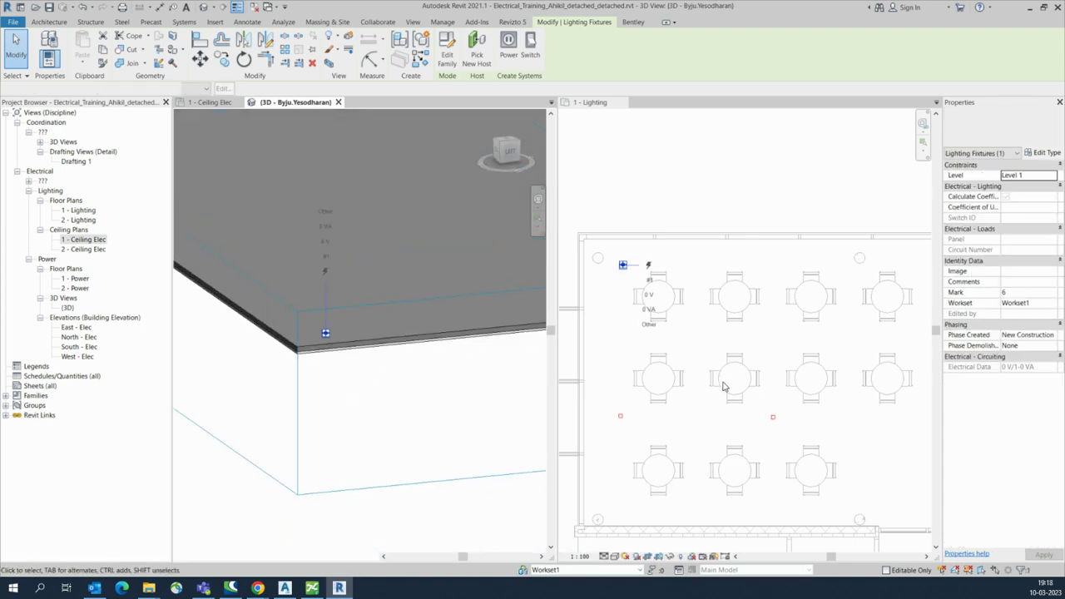
pyautogui.scroll(-2, 699, 371)
pyautogui.click(698, 371)
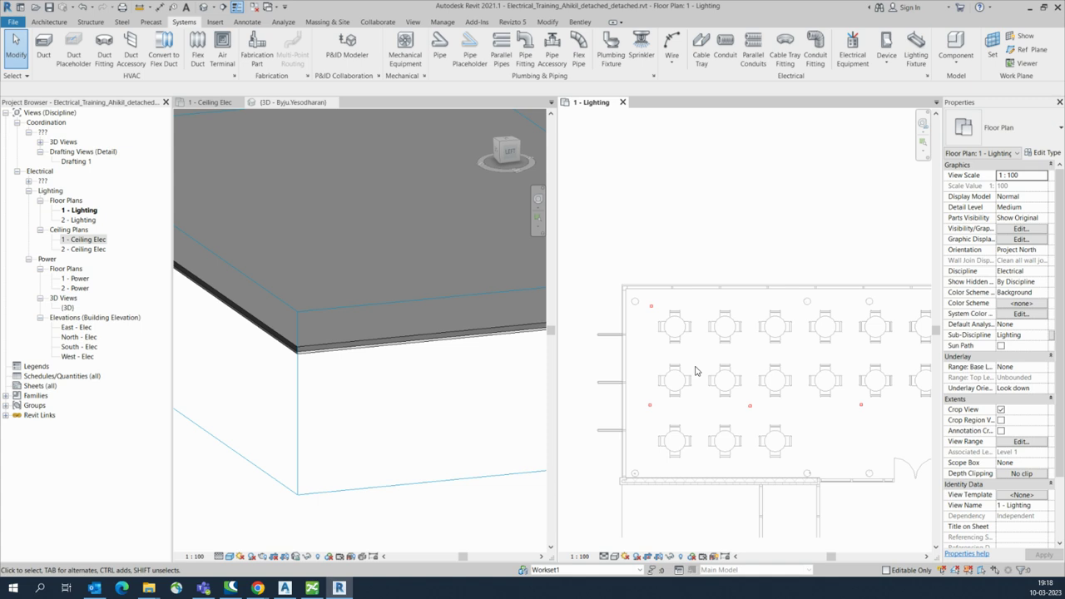
pyautogui.moveTo(697, 261); pyautogui.dragTo(887, 432)
pyautogui.press('Delete')
# Nudge the two remaining downlights slightly downward in the plan and copy them 6500 mm horizontally to the right.
pyautogui.moveTo(628, 263); pyautogui.dragTo(699, 430)
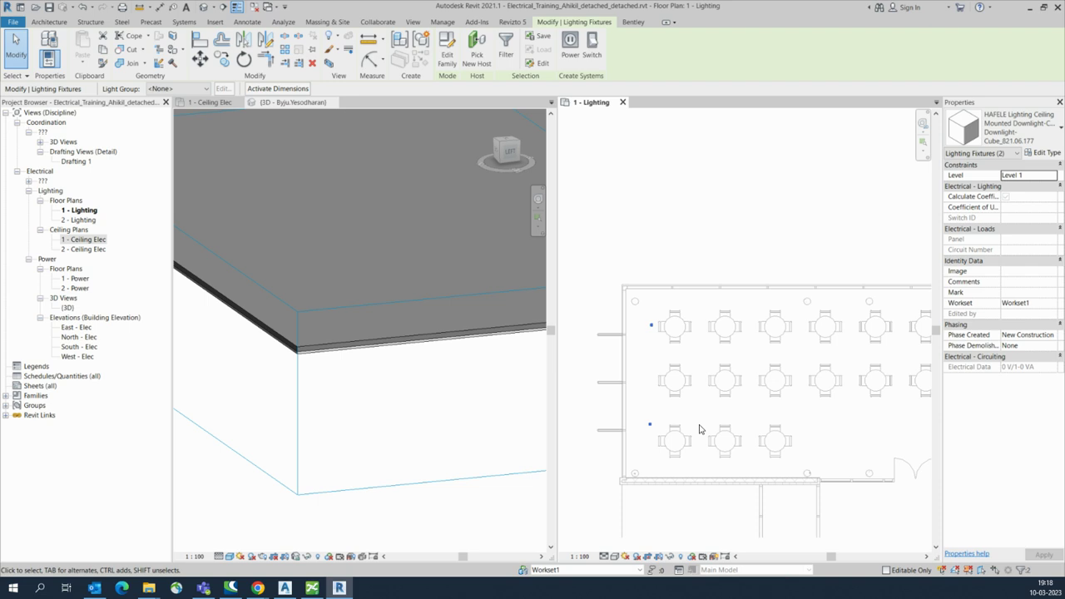
pyautogui.press('c')
pyautogui.press('o')
pyautogui.click(650, 427)
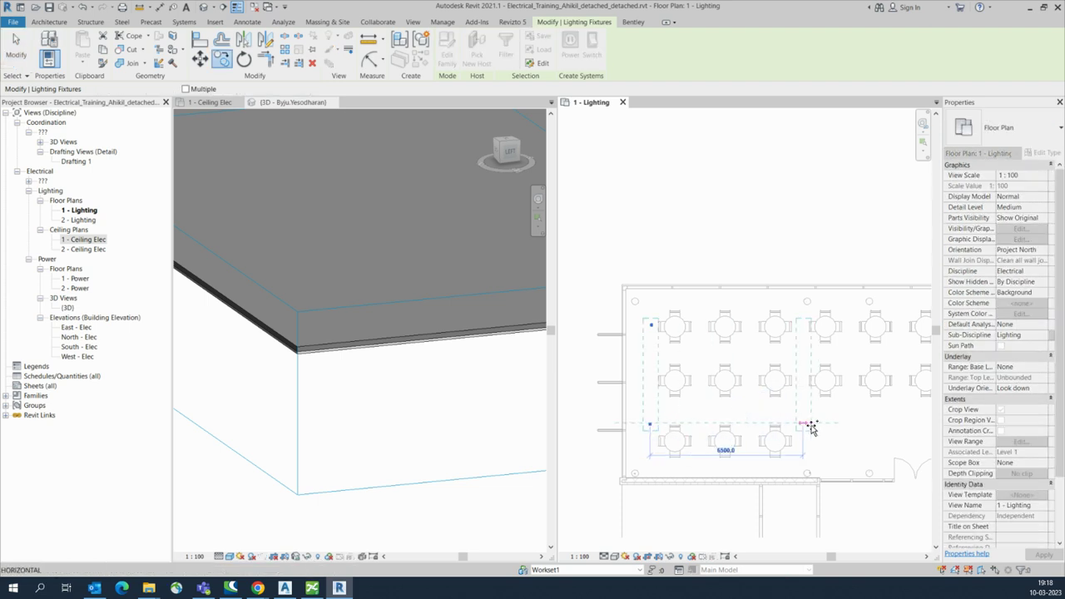
pyautogui.click(807, 427)
# Copy the second pair of downlights another 6500 mm to the right with the Multiple option, using fixture endpoints as reference.
pyautogui.scroll(-2, 733, 358)
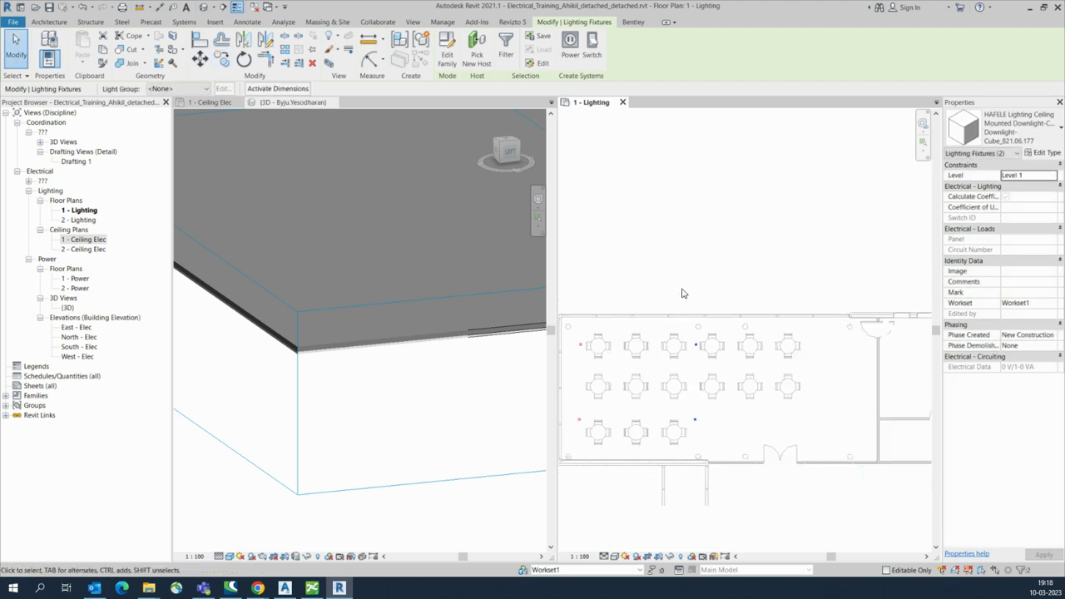
pyautogui.click(708, 453)
pyautogui.hotkey('ctrl', 'Left')
pyautogui.press('c')
pyautogui.press('o')
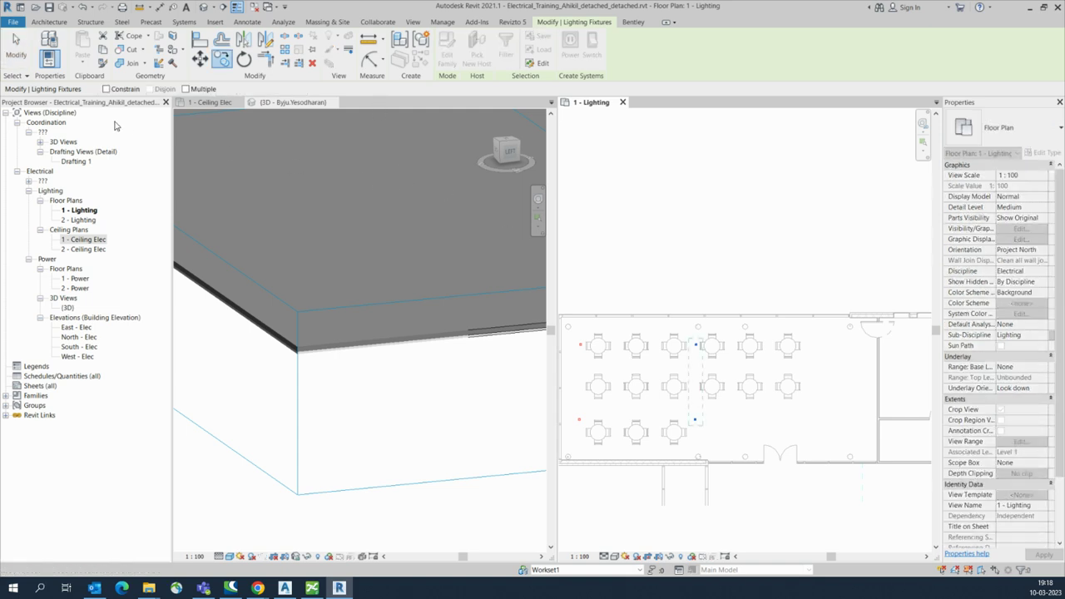
pyautogui.click(186, 89)
pyautogui.scroll(1, 699, 430)
pyautogui.scroll(5, 584, 429)
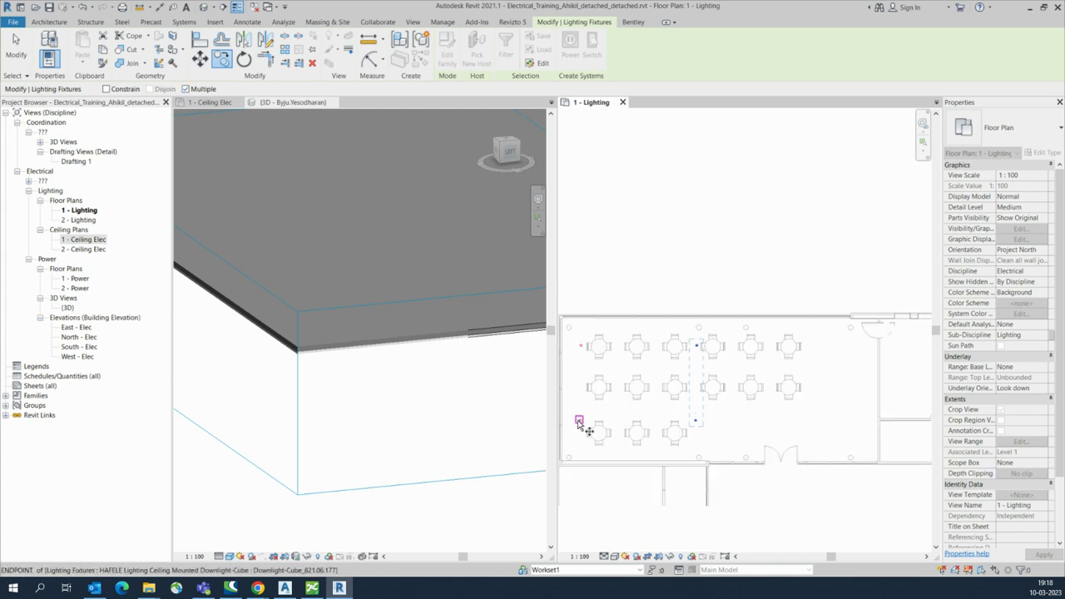
pyautogui.click(582, 420)
pyautogui.scroll(-2, 649, 422)
pyautogui.scroll(2, 811, 422)
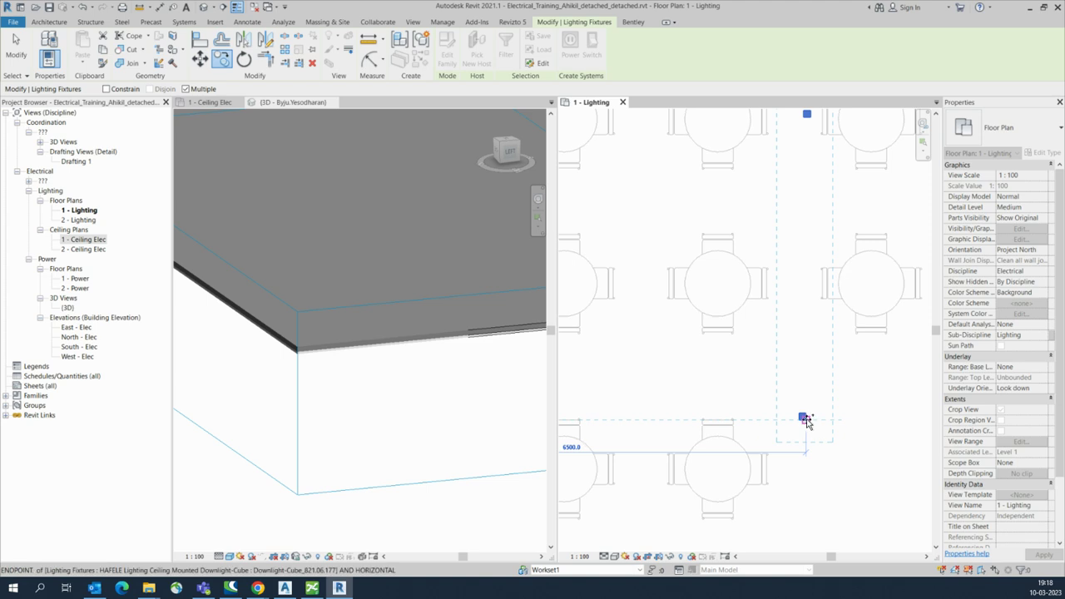
pyautogui.scroll(-3, 749, 422)
pyautogui.scroll(-1, 707, 424)
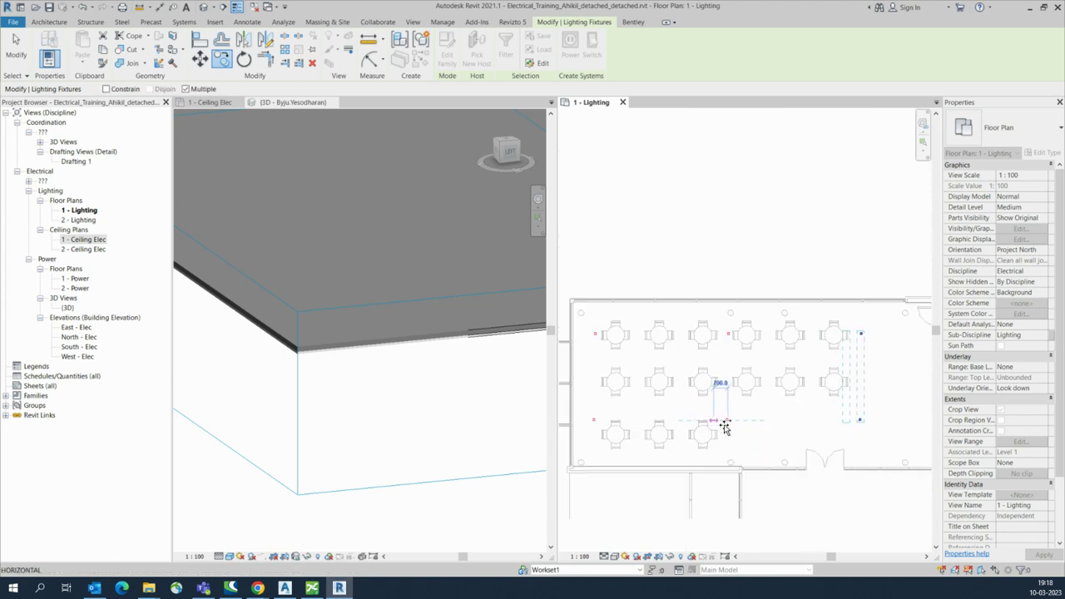
pyautogui.press('Escape')
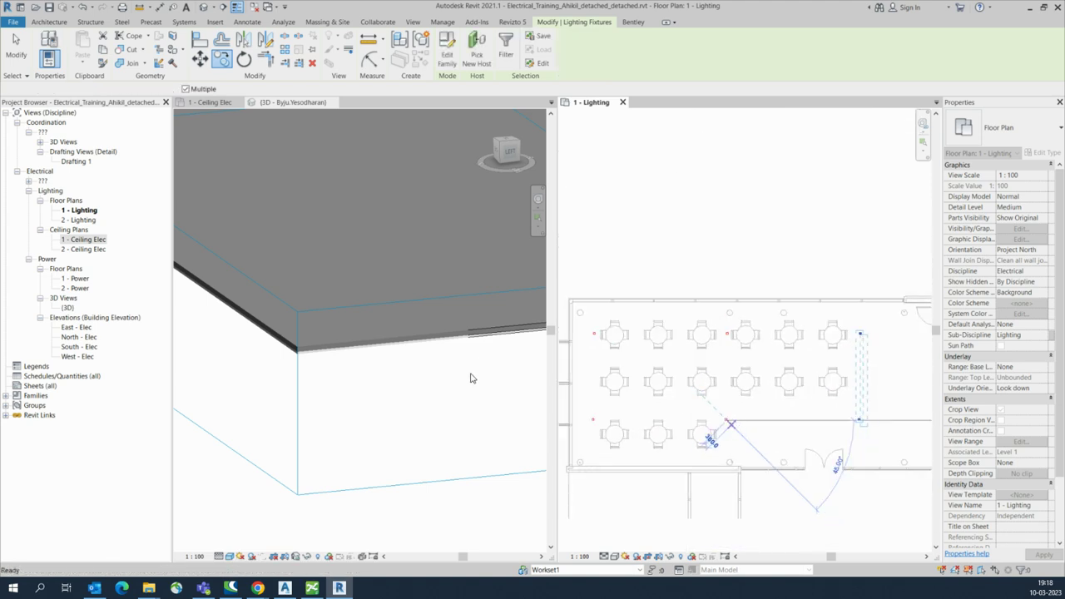
pyautogui.press('Escape')
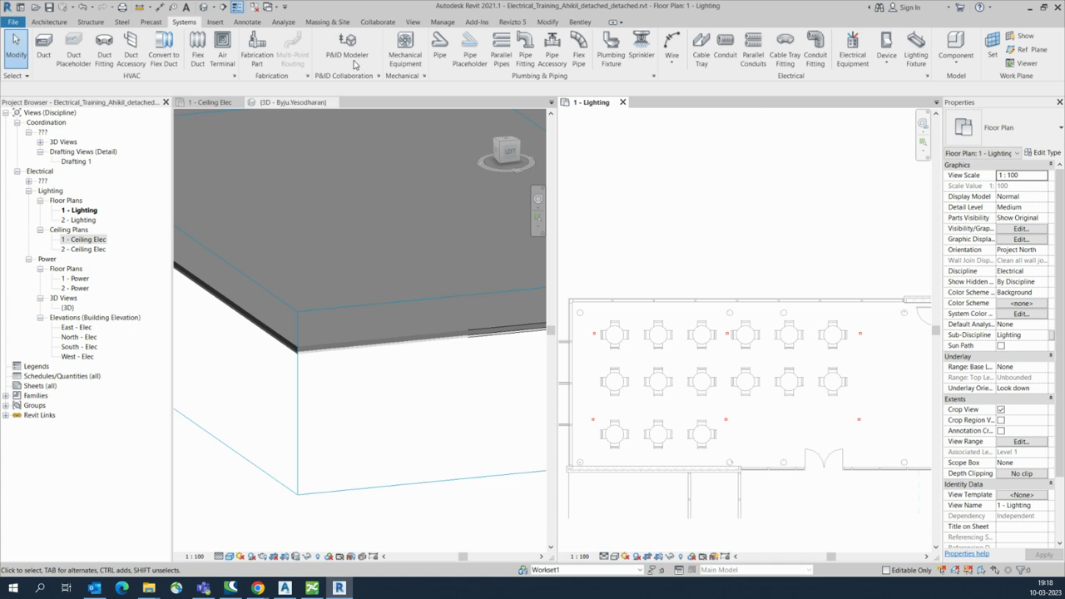
# Close the 3D view and return to the 1 - Ceiling Elec plan with the downlight grid in view.
pyautogui.click(326, 103)
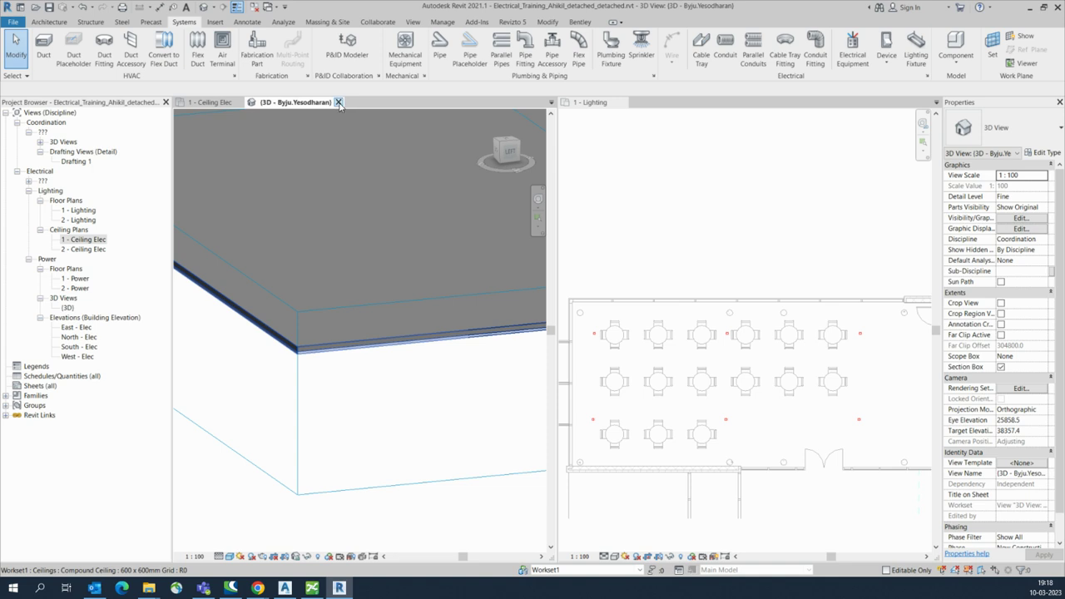
pyautogui.click(339, 102)
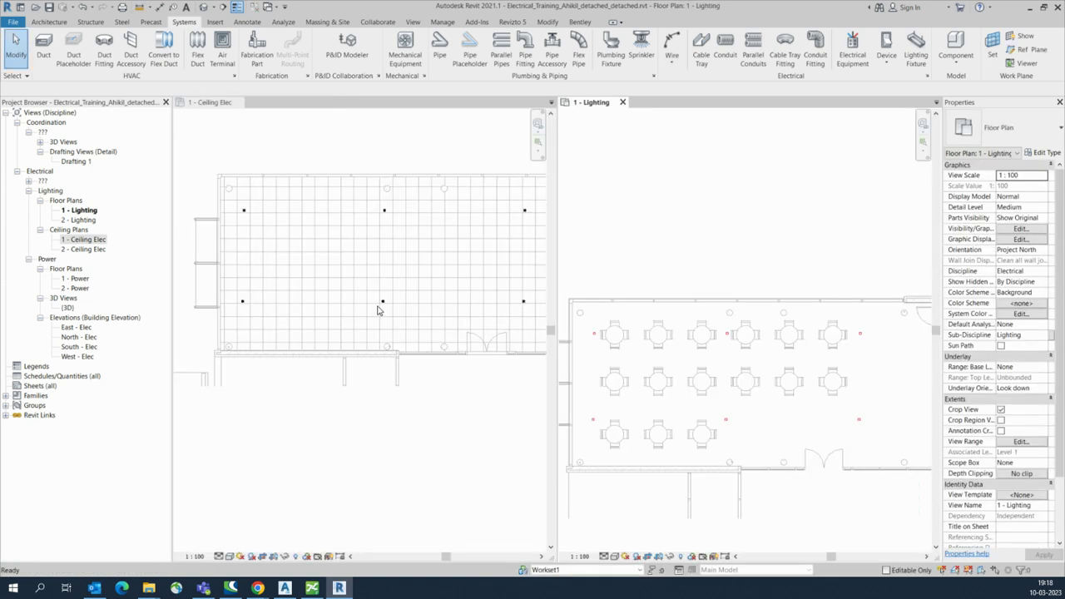
pyautogui.scroll(2, 296, 283)
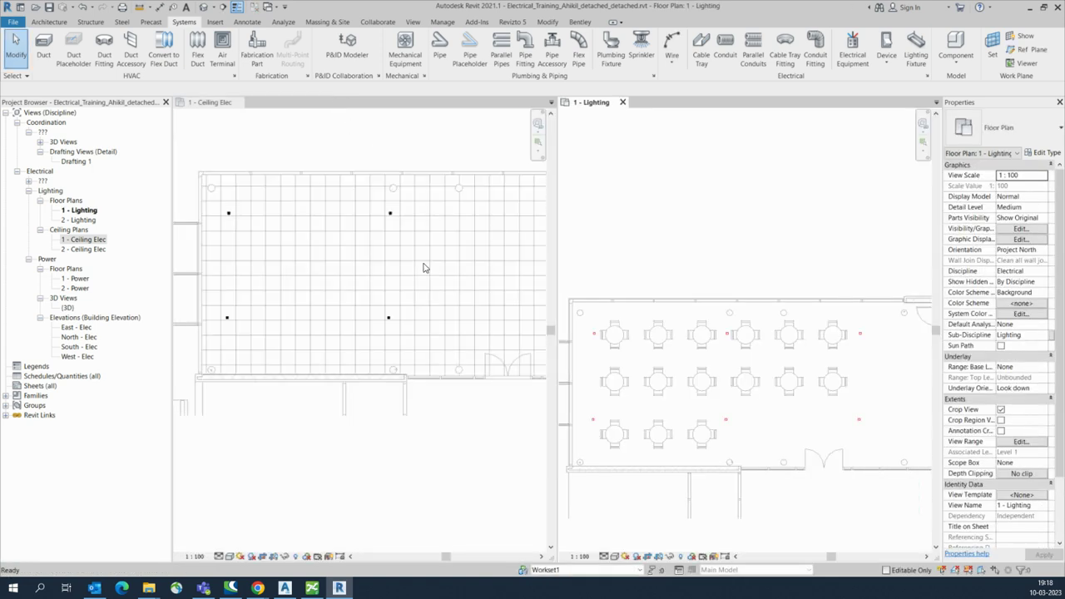
pyautogui.click(293, 245)
pyautogui.scroll(-2, 277, 310)
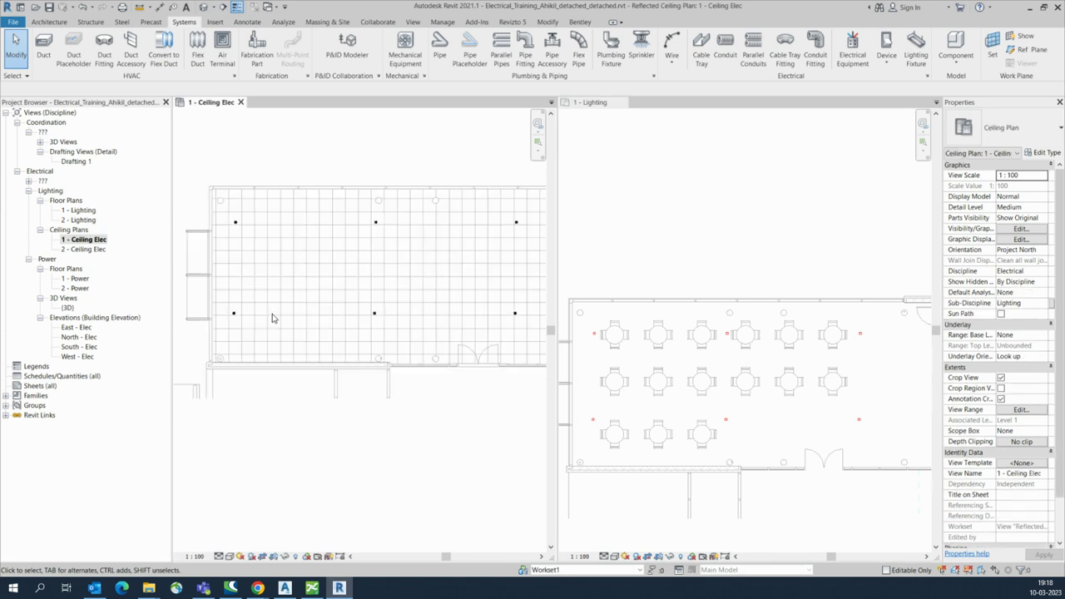
pyautogui.moveTo(183, 305); pyautogui.dragTo(204, 306, button='middle')
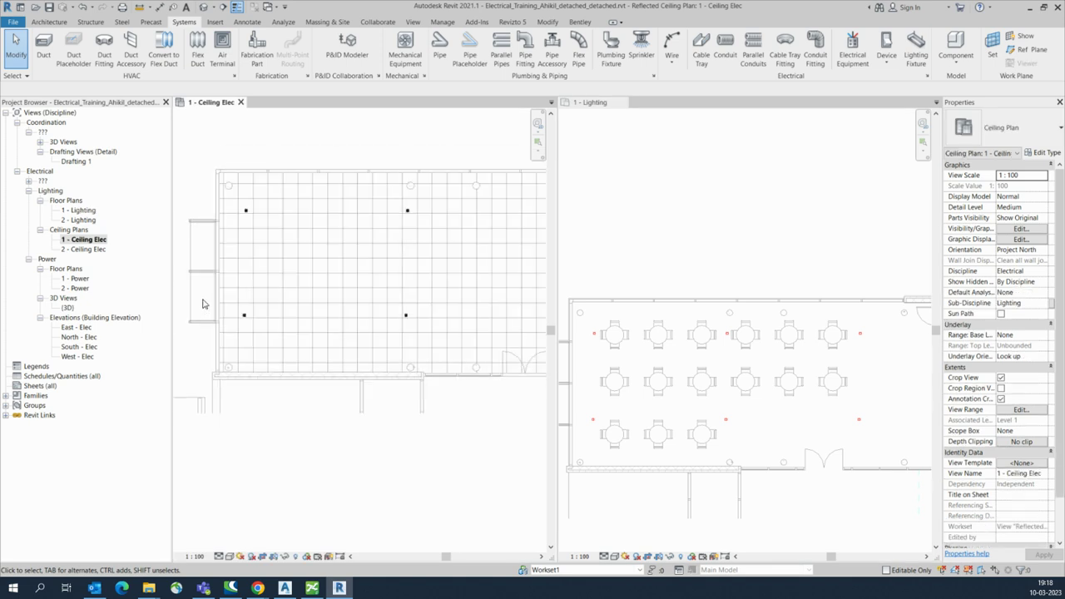
# Nudge the lower row of three downlights slightly upward in the ceiling plan.
pyautogui.moveTo(203, 302); pyautogui.dragTo(539, 332)
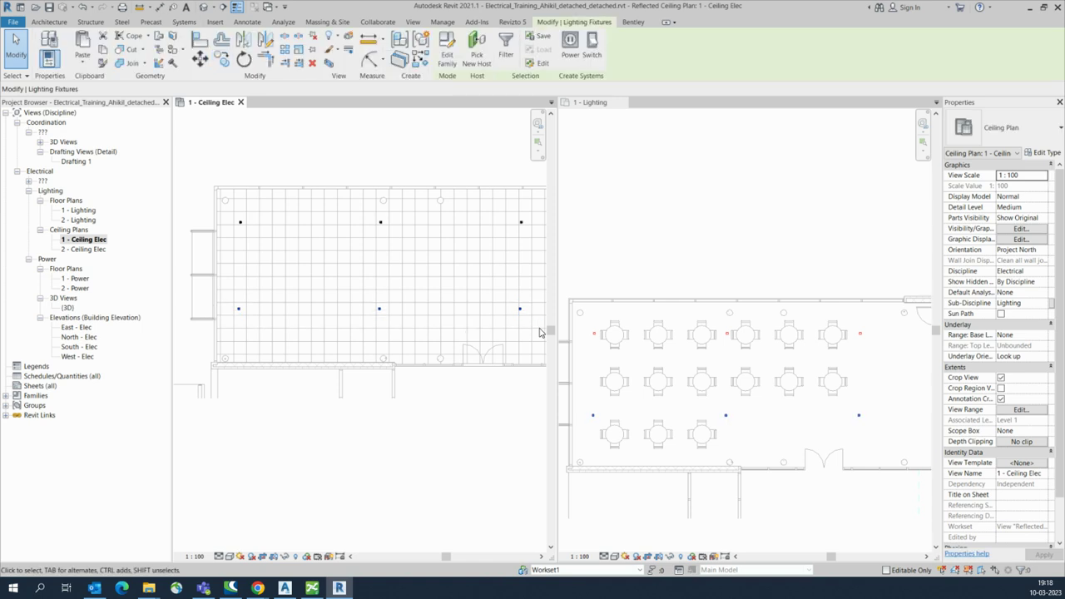
pyautogui.scroll(2, 525, 310)
pyautogui.scroll(-2, 483, 332)
pyautogui.click(481, 332)
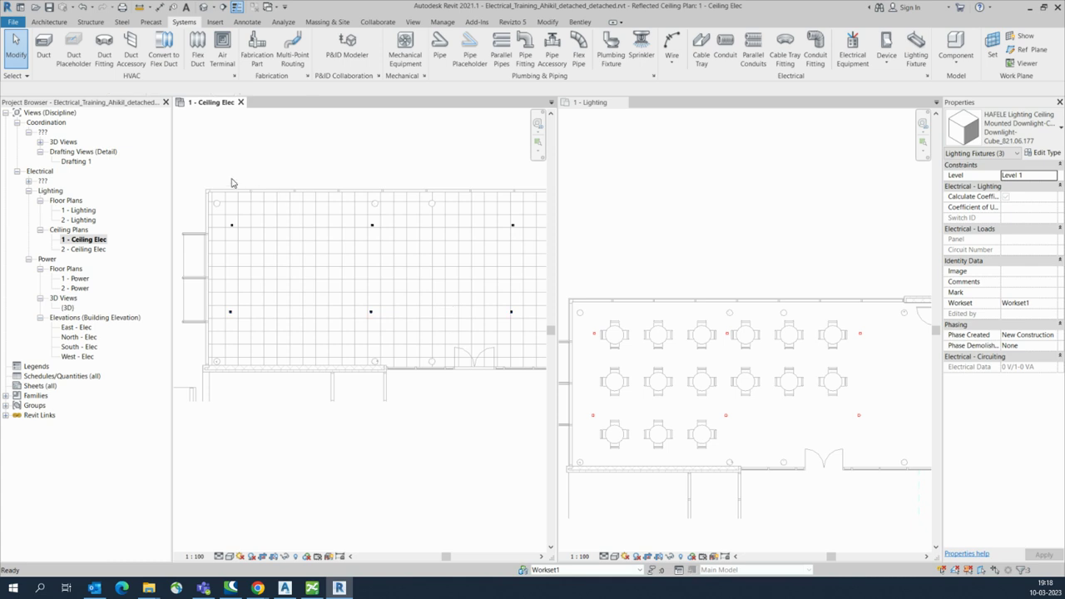
# Nudge the upper row of three downlights slightly upward in the ceiling plan.
pyautogui.moveTo(216, 170); pyautogui.dragTo(529, 269)
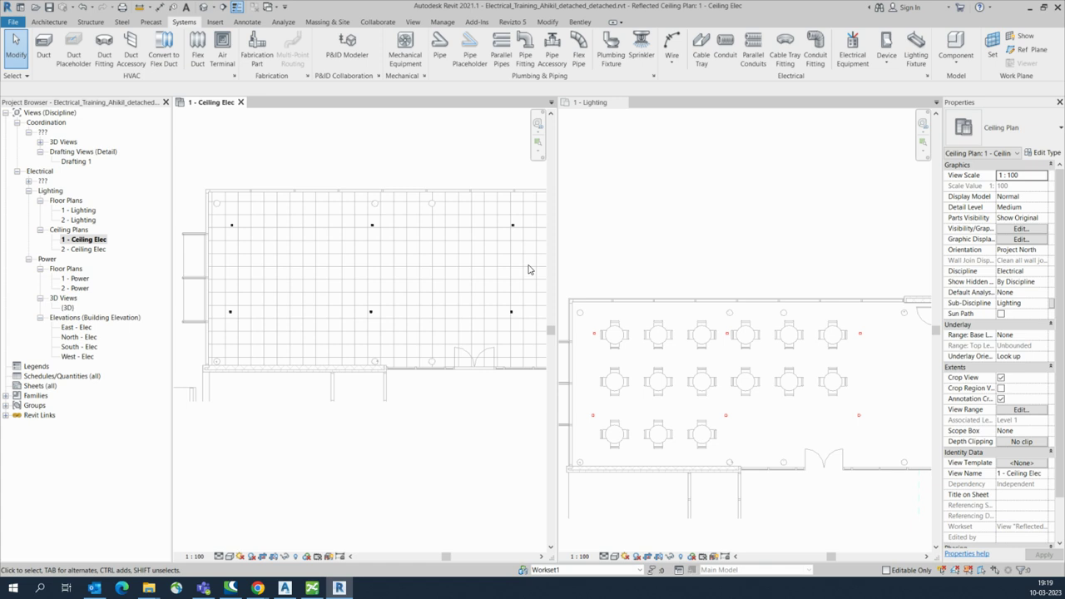
pyautogui.moveTo(209, 175); pyautogui.dragTo(532, 275)
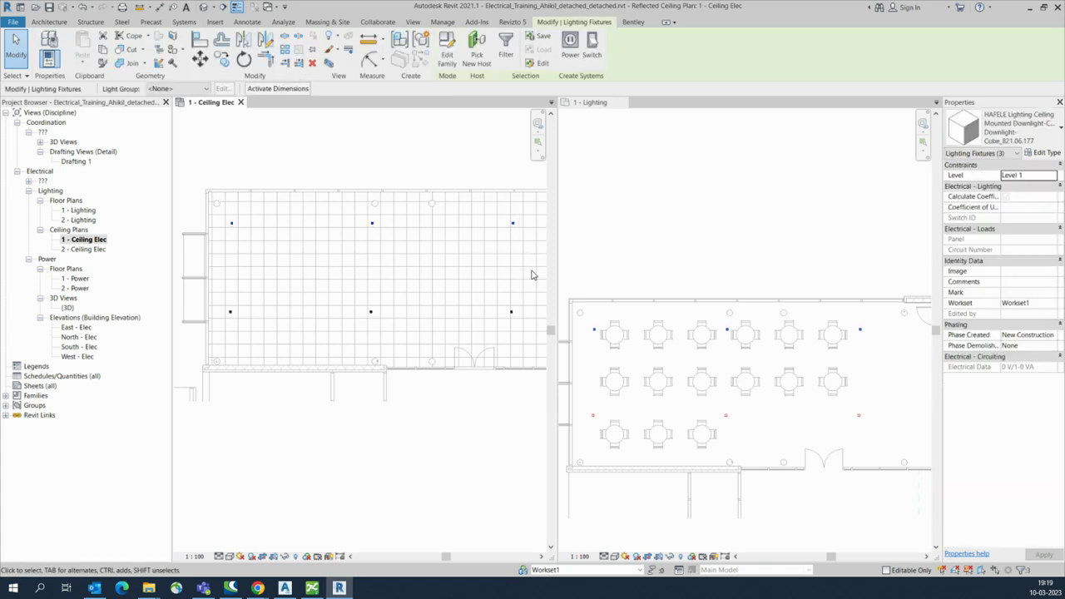
pyautogui.click(474, 169)
# Nudge the right-hand column of downlights and then the middle column slightly to the right to even out the spacing.
pyautogui.moveTo(470, 159); pyautogui.dragTo(535, 340)
pyautogui.press('Escape')
pyautogui.moveTo(342, 166); pyautogui.dragTo(405, 360)
pyautogui.press('Escape')
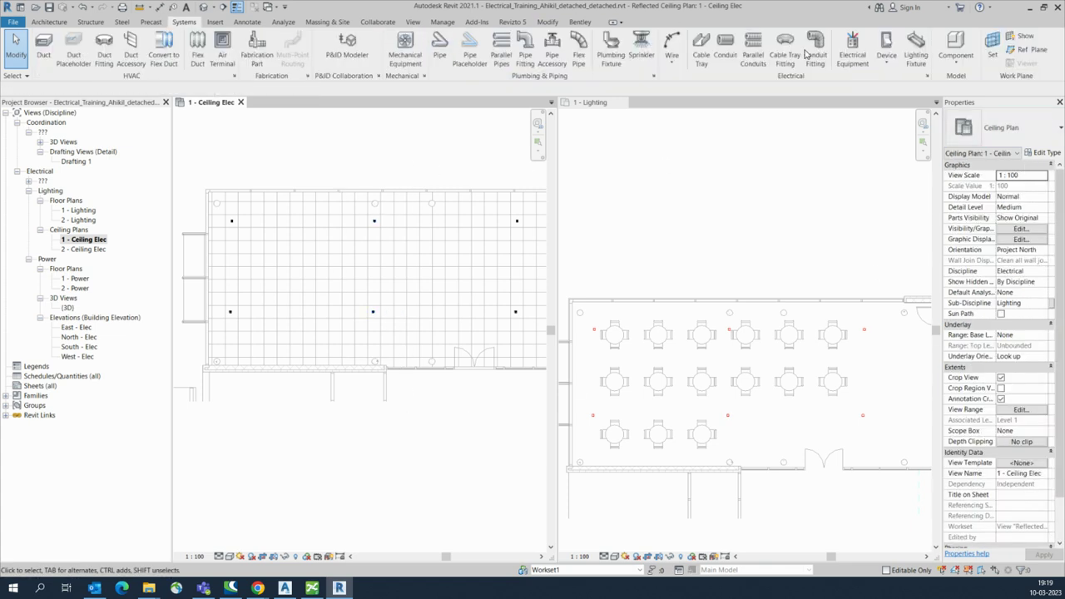
# Start placing a lighting fixture of type M_Plain Recessed Lighting Fixture 600x1200 - 120 with the Place on Face option.
pyautogui.click(916, 50)
pyautogui.click(1007, 129)
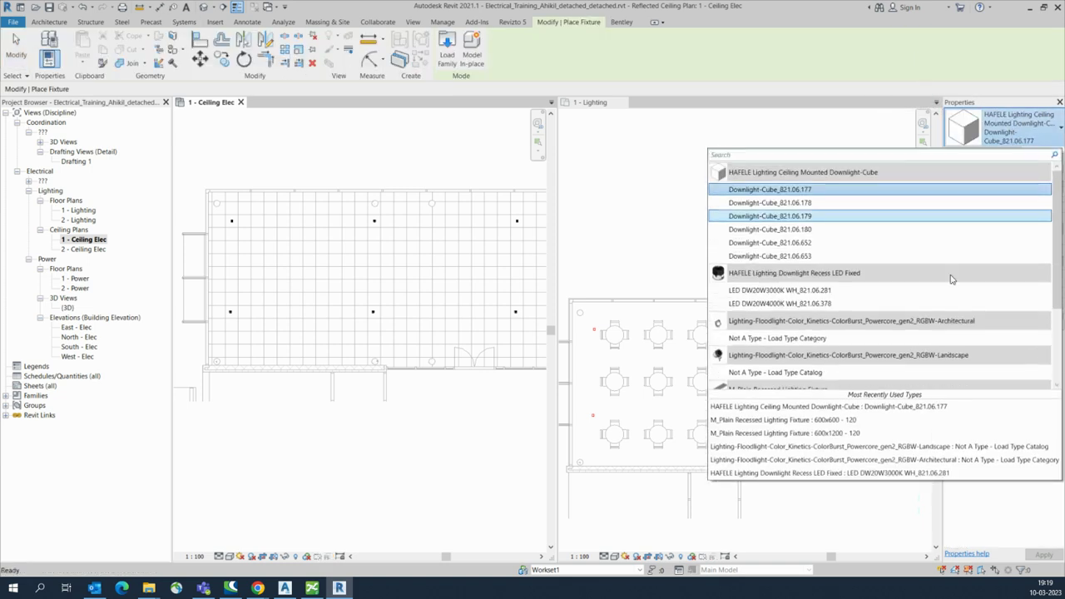
pyautogui.scroll(-3, 866, 316)
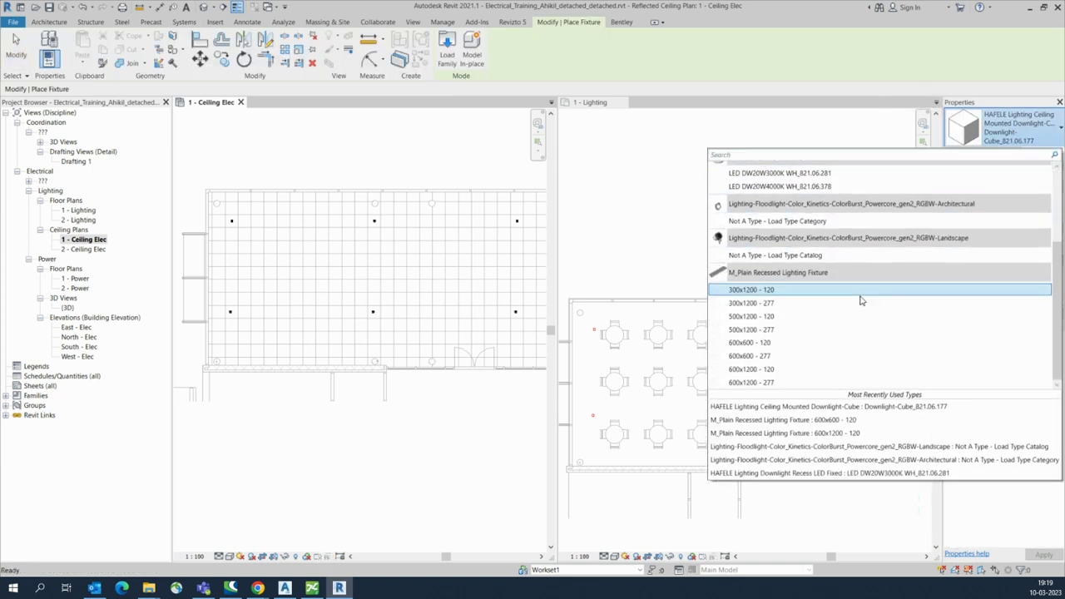
pyautogui.click(751, 371)
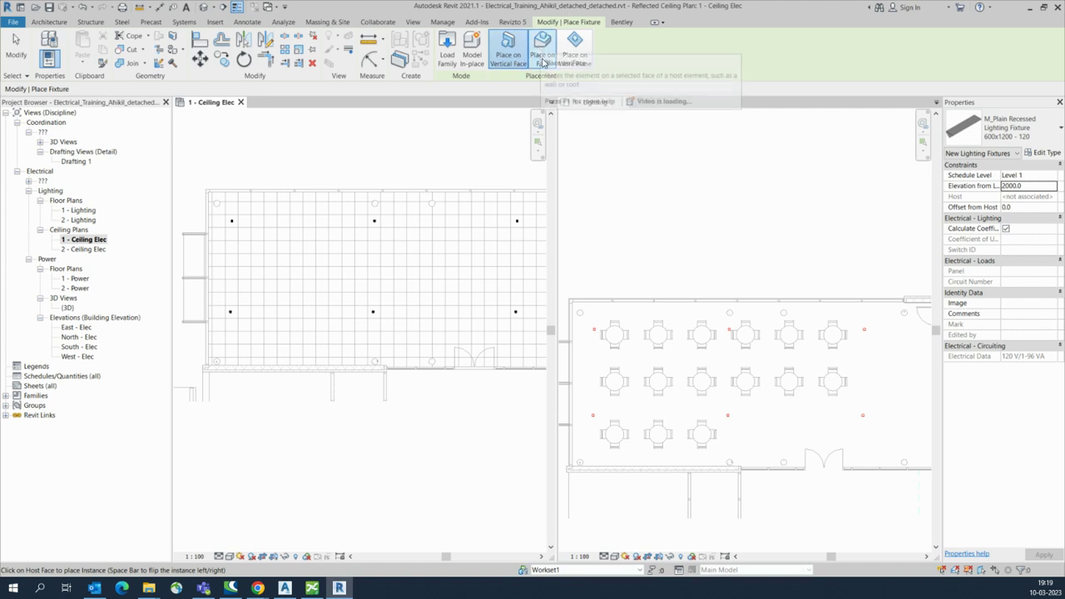
pyautogui.click(506, 65)
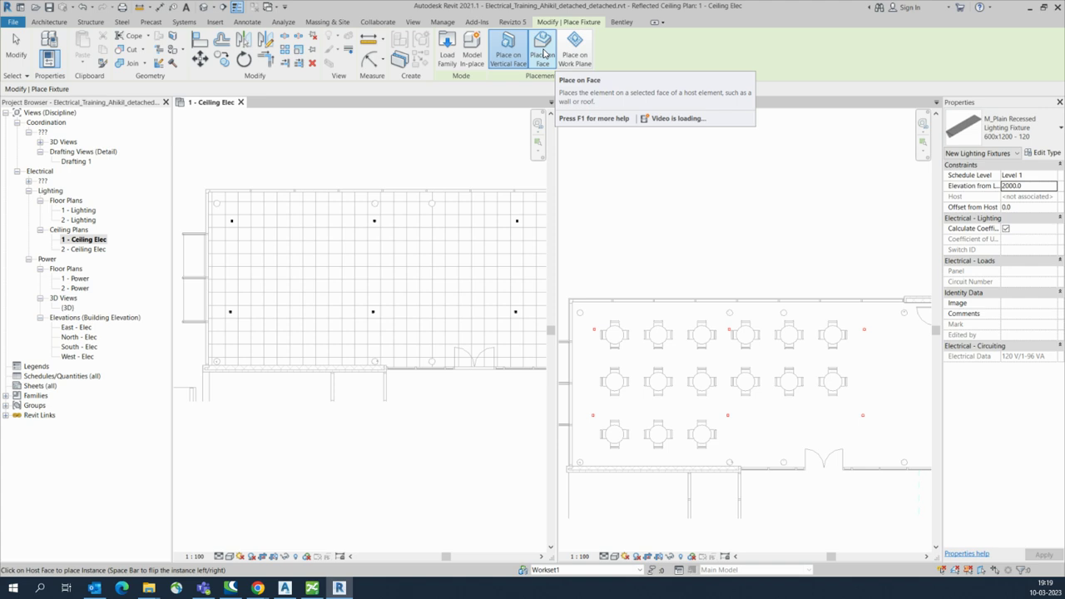
pyautogui.click(543, 52)
# Place one recessed fixture on the ceiling grid between the two leftmost downlights of the hall and end the placement.
pyautogui.scroll(2, 234, 245)
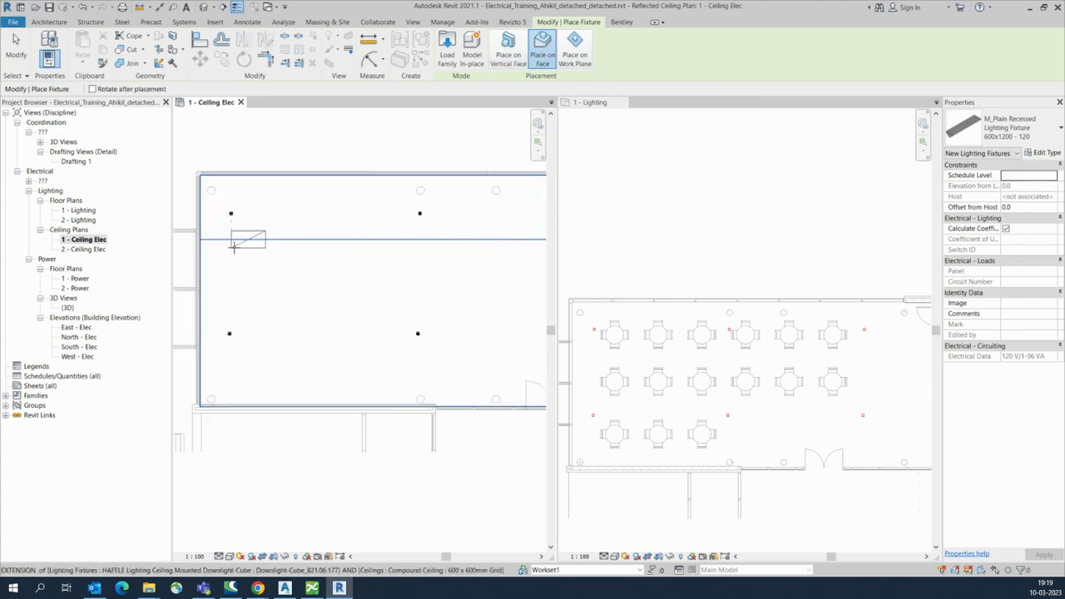
pyautogui.scroll(2, 317, 269)
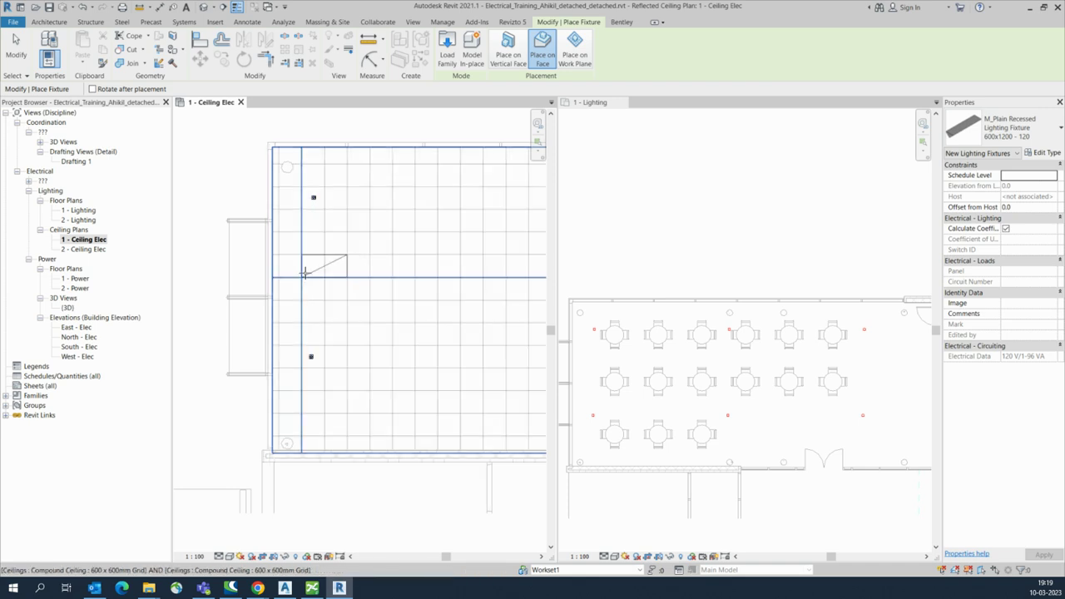
pyautogui.click(305, 272)
pyautogui.scroll(-2, 279, 276)
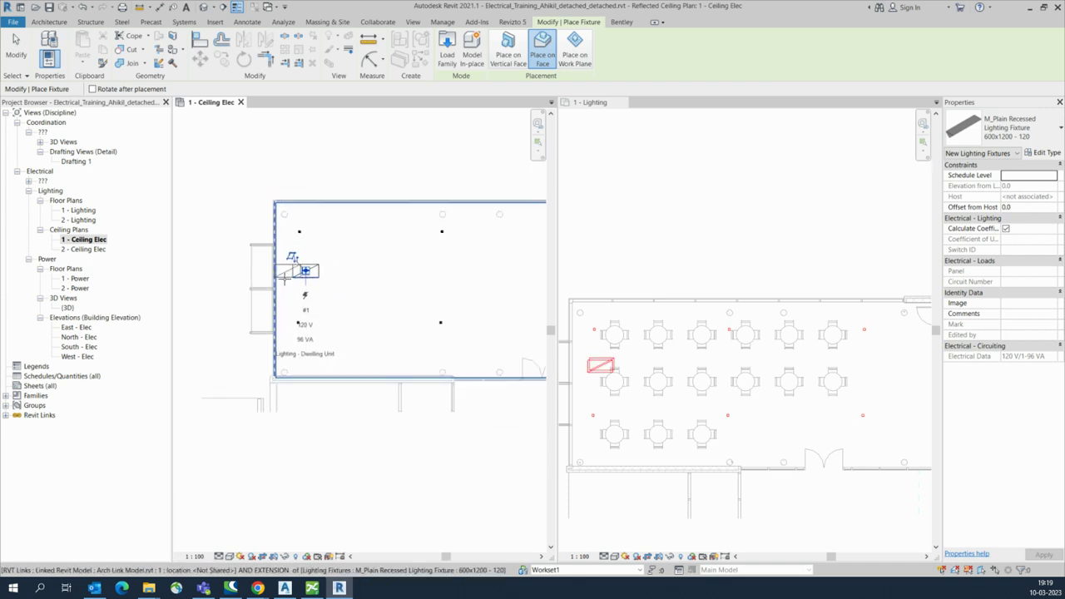
pyautogui.scroll(1, 423, 273)
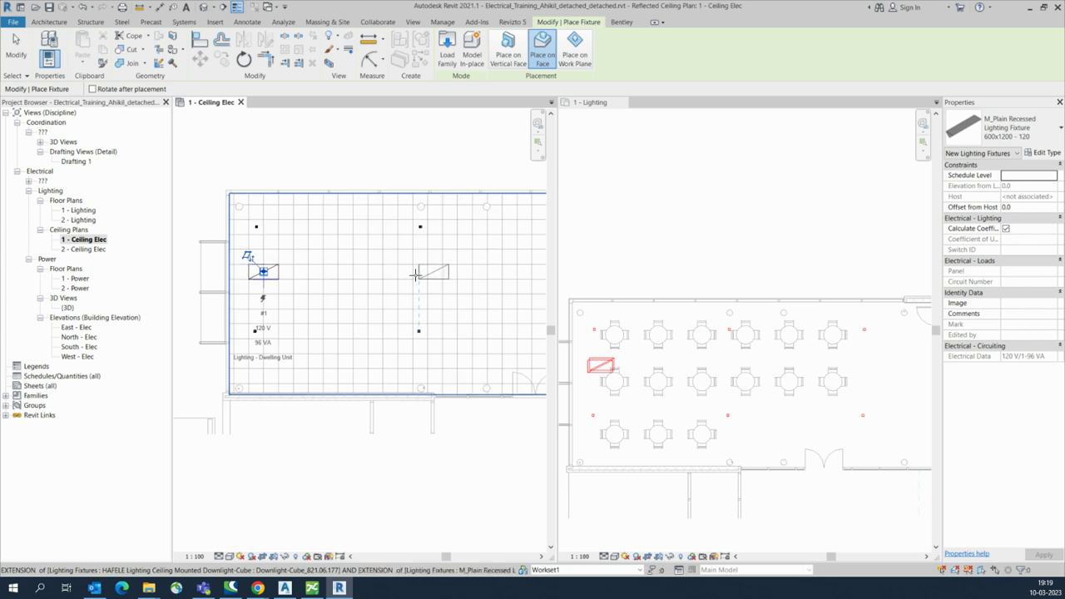
pyautogui.press('Escape')
pyautogui.press('Escape')
# Inspect the recessed fixture and the two leftmost downlights in a section-boxed 3D view, and return to the 1 - Ceiling Elec plan.
pyautogui.moveTo(207, 185); pyautogui.dragTo(337, 370)
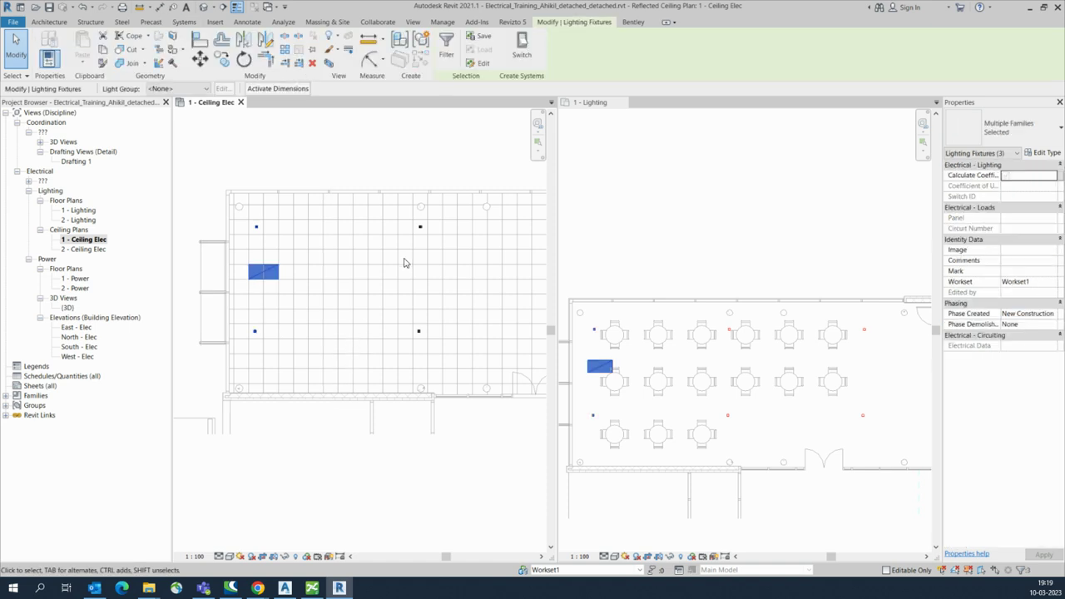
pyautogui.click(329, 65)
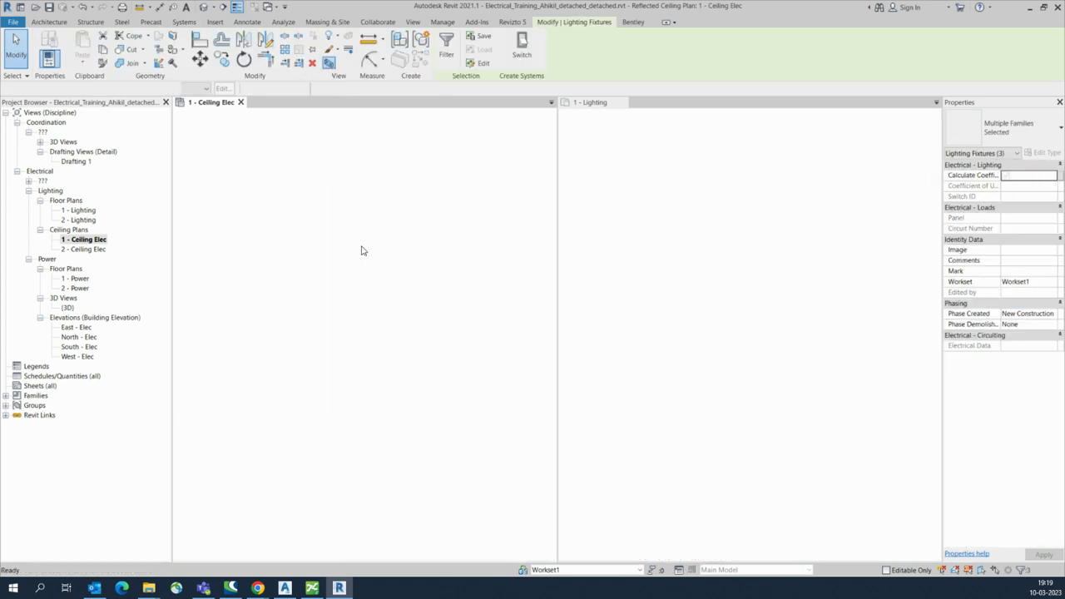
pyautogui.keyDown('shift'); pyautogui.moveTo(380, 344); pyautogui.dragTo(397, 394, button='middle'); pyautogui.keyUp('shift')
pyautogui.click(210, 104)
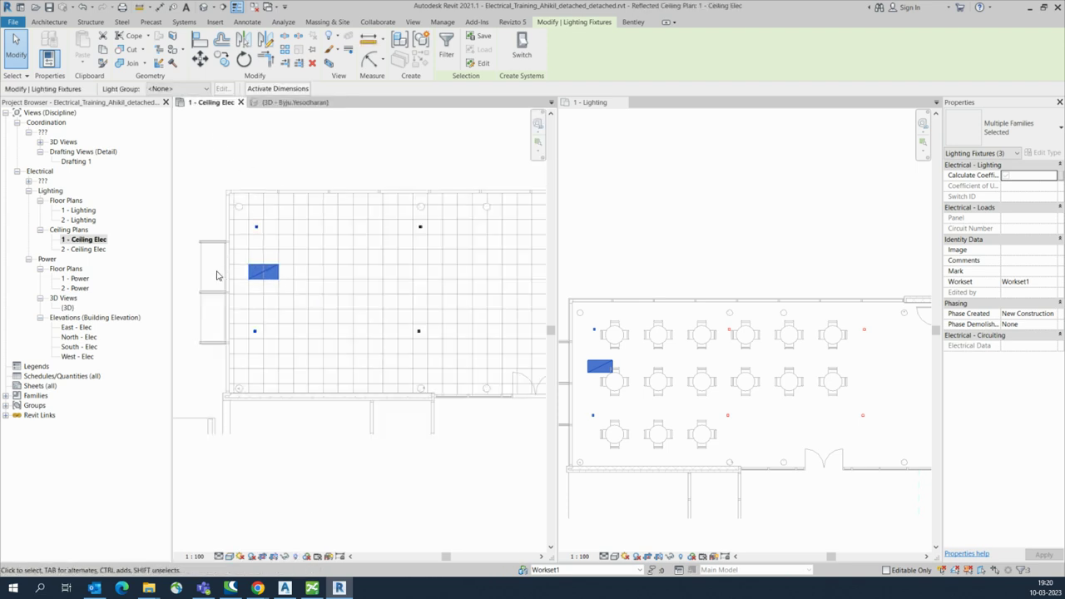
pyautogui.click(213, 271)
# Copy the recessed fixture with the Multiple option into two rows of three across the hall and into the two adjoining upper rooms.
pyautogui.moveTo(219, 252); pyautogui.dragTo(467, 270)
pyautogui.scroll(-2, 388, 333)
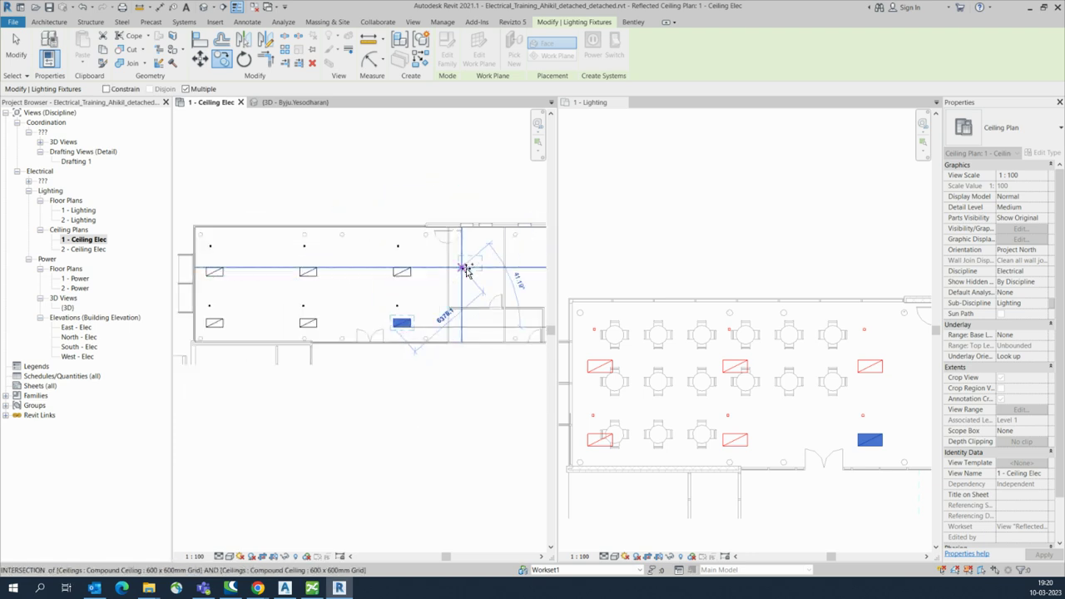
pyautogui.scroll(1, 467, 270)
pyautogui.moveTo(466, 266); pyautogui.dragTo(284, 297, button='middle')
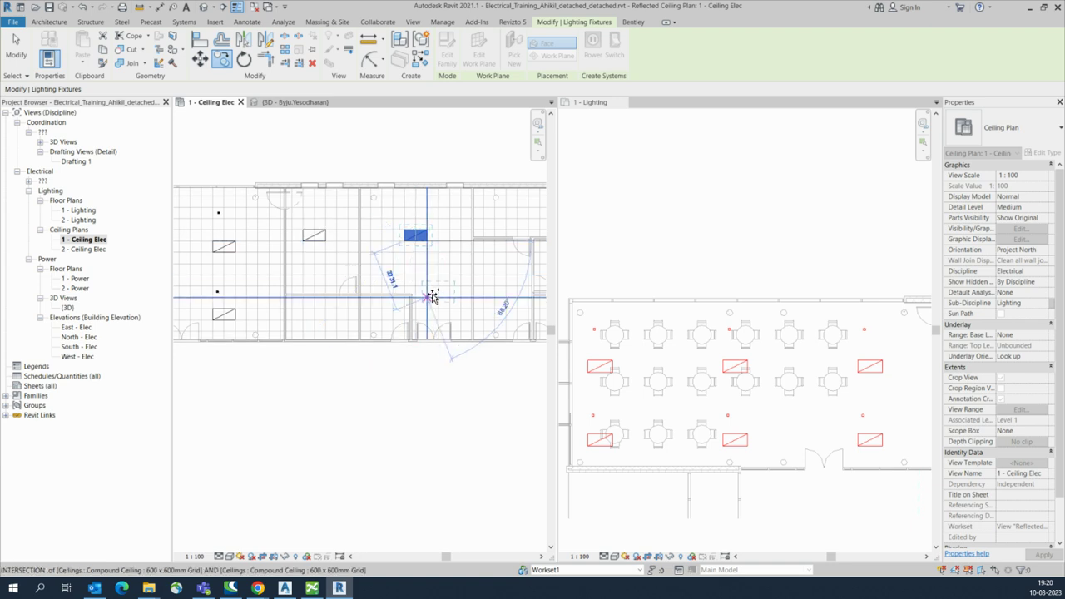
# Place further copies of the recessed fixture in the three rooms at the far right end of the building.
pyautogui.moveTo(434, 297); pyautogui.dragTo(335, 280, button='middle')
pyautogui.click(390, 268)
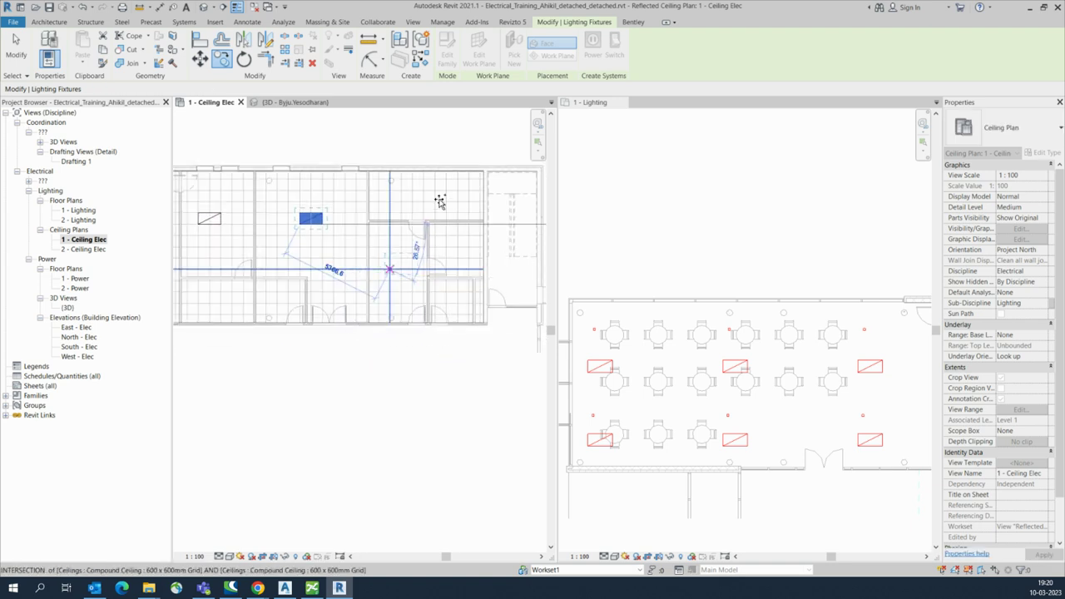
pyautogui.click(440, 201)
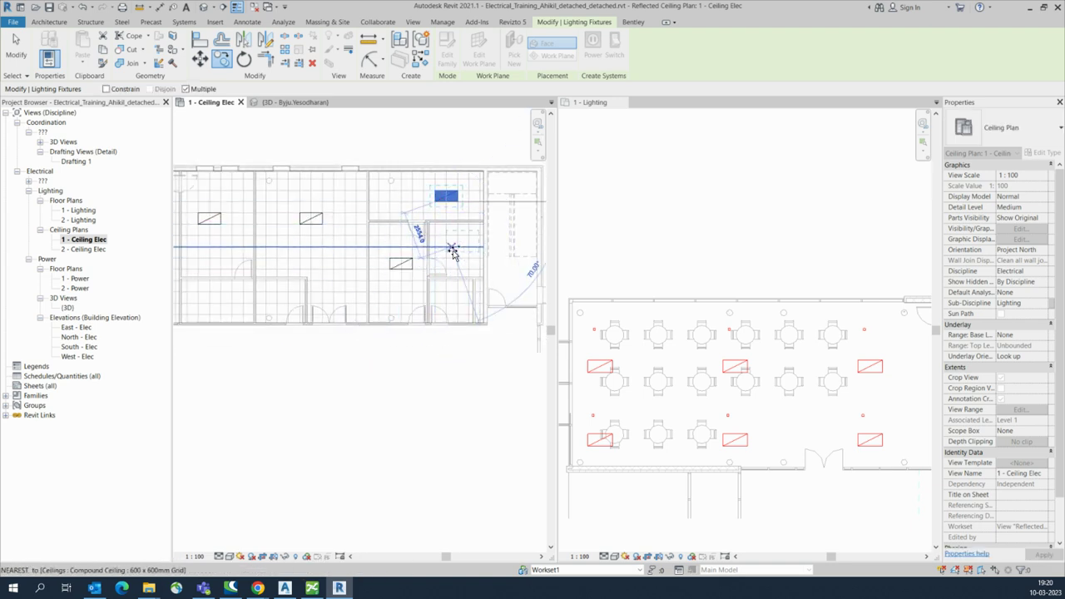
pyautogui.click(450, 247)
# Copy the recessed fixture to the area by the double doors and into the two small lower rooms, ending the copying.
pyautogui.moveTo(397, 323); pyautogui.dragTo(460, 321, button='middle')
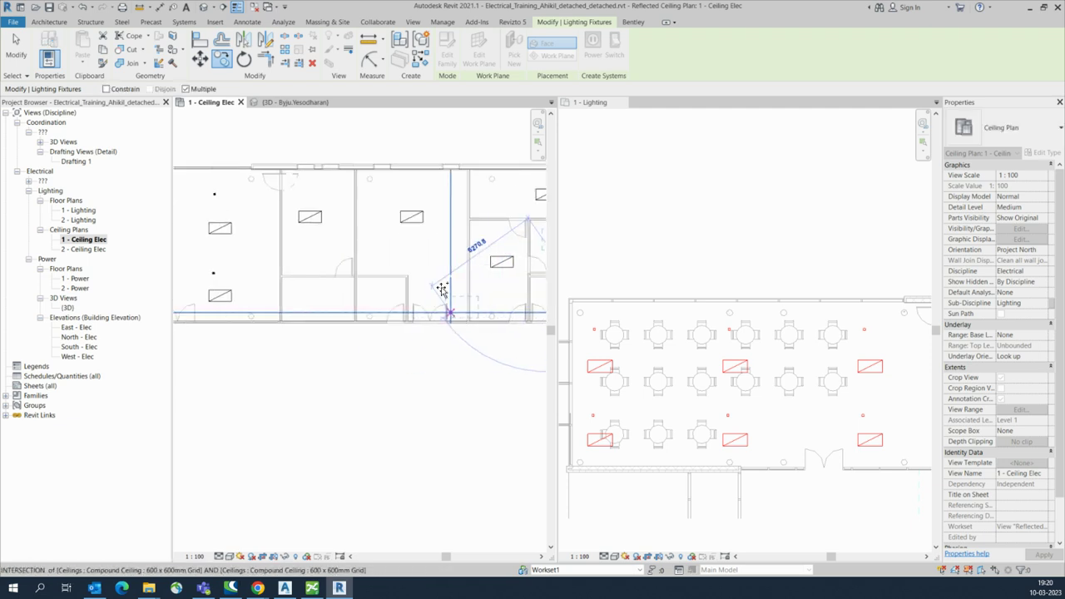
pyautogui.scroll(2, 445, 309)
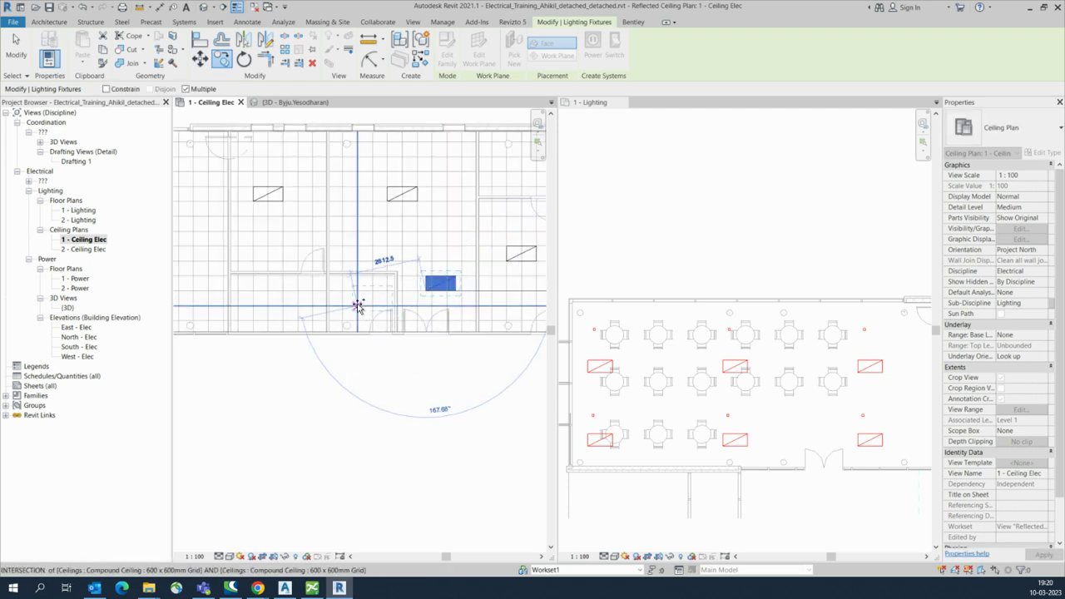
pyautogui.click(358, 305)
pyautogui.click(269, 305)
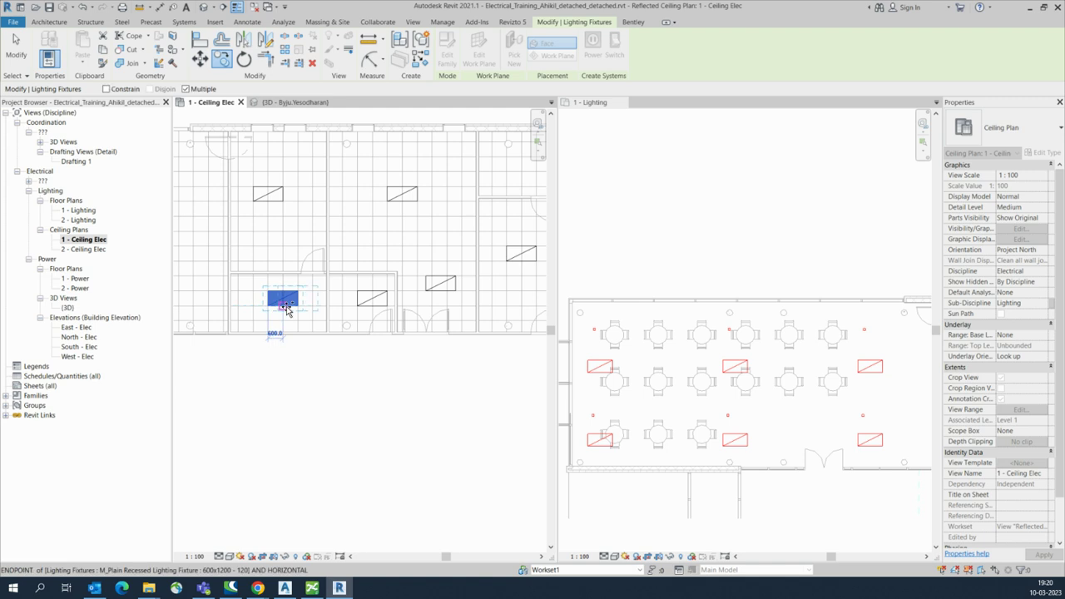
pyautogui.press('Escape')
pyautogui.press('Escape')
# Close the ceiling plan and the 3D view, keeping only the 1 - Lighting floor plan open with the fixture layout in view.
pyautogui.scroll(-2, 328, 335)
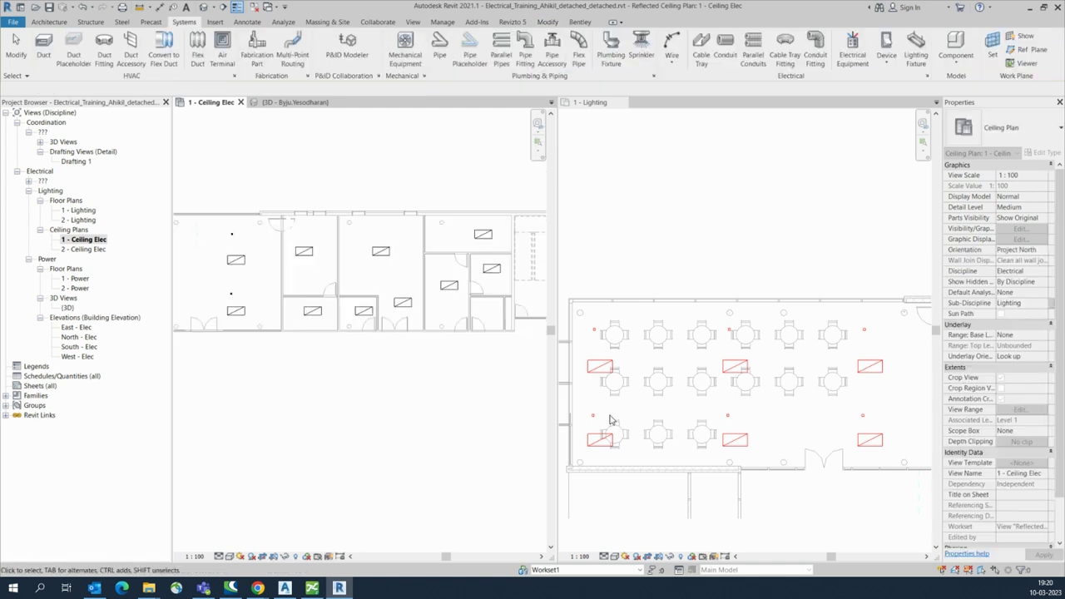
pyautogui.scroll(-4, 812, 441)
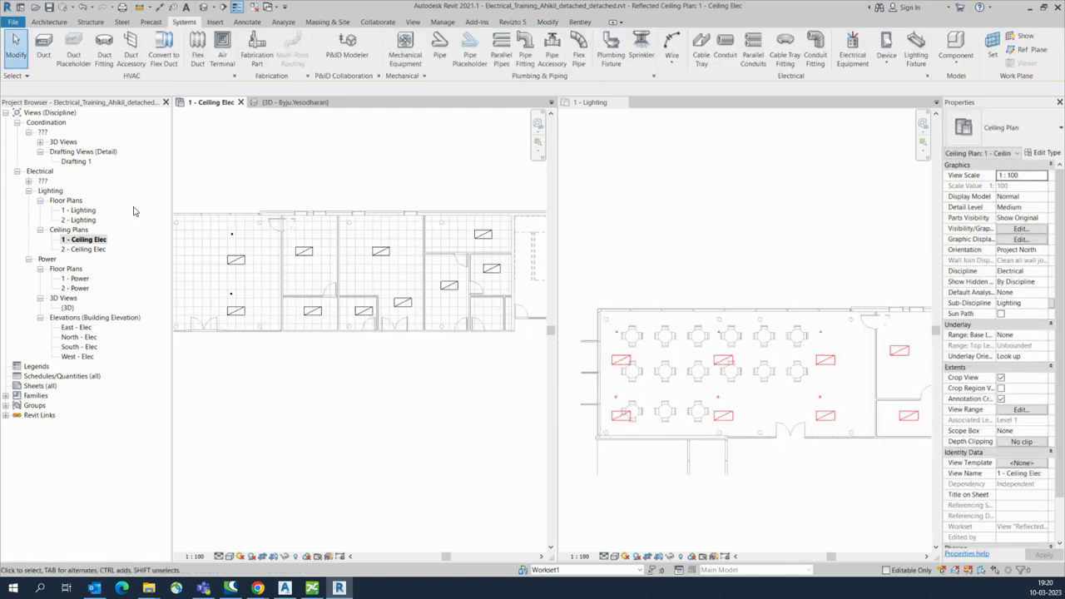
pyautogui.click(241, 102)
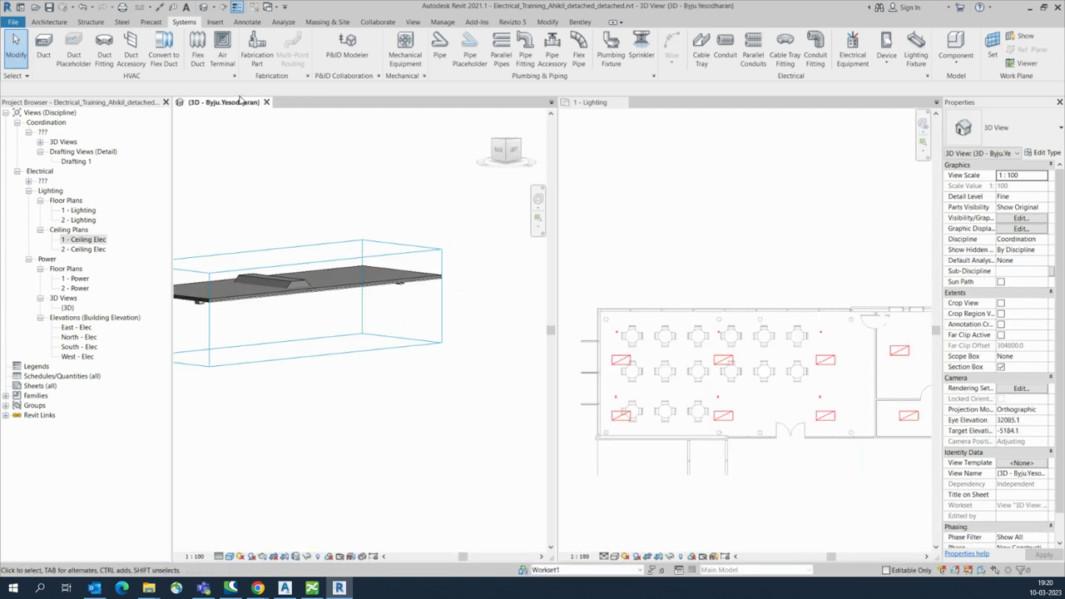
pyautogui.click(266, 102)
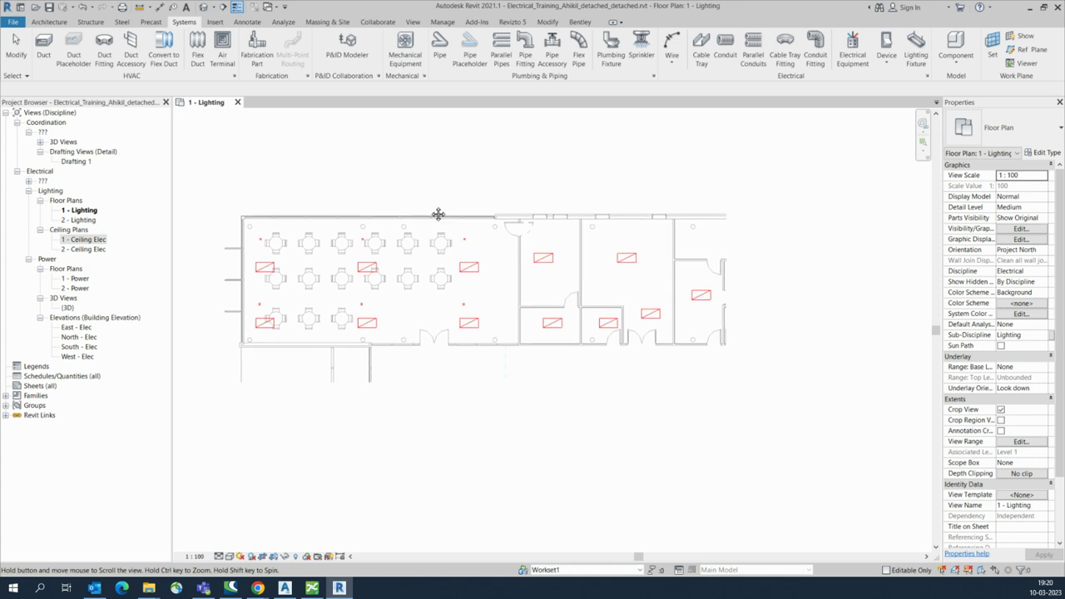
pyautogui.scroll(3, 483, 320)
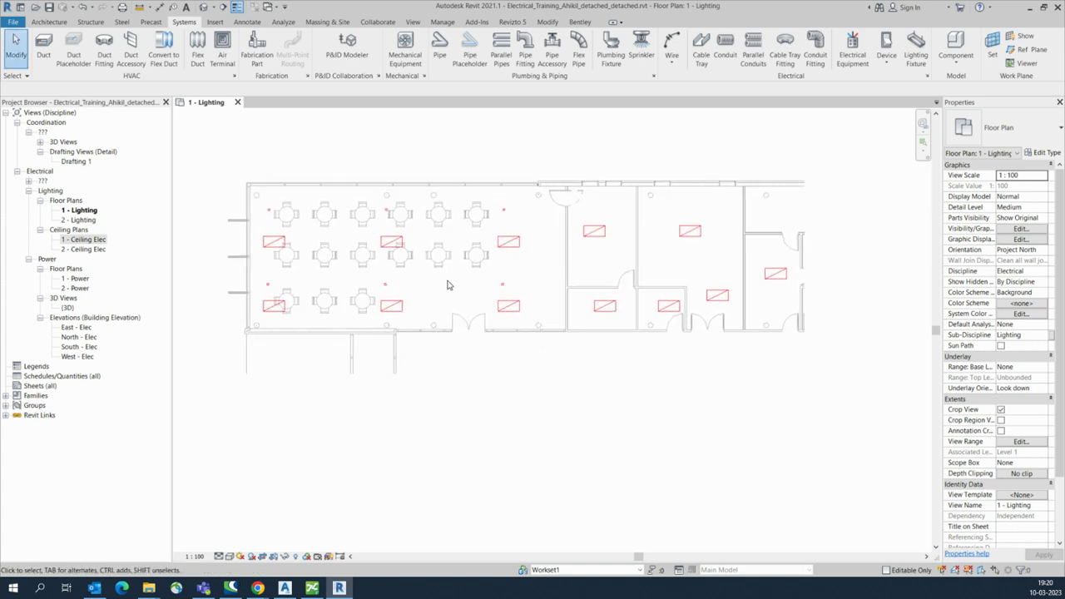
pyautogui.scroll(3, 283, 221)
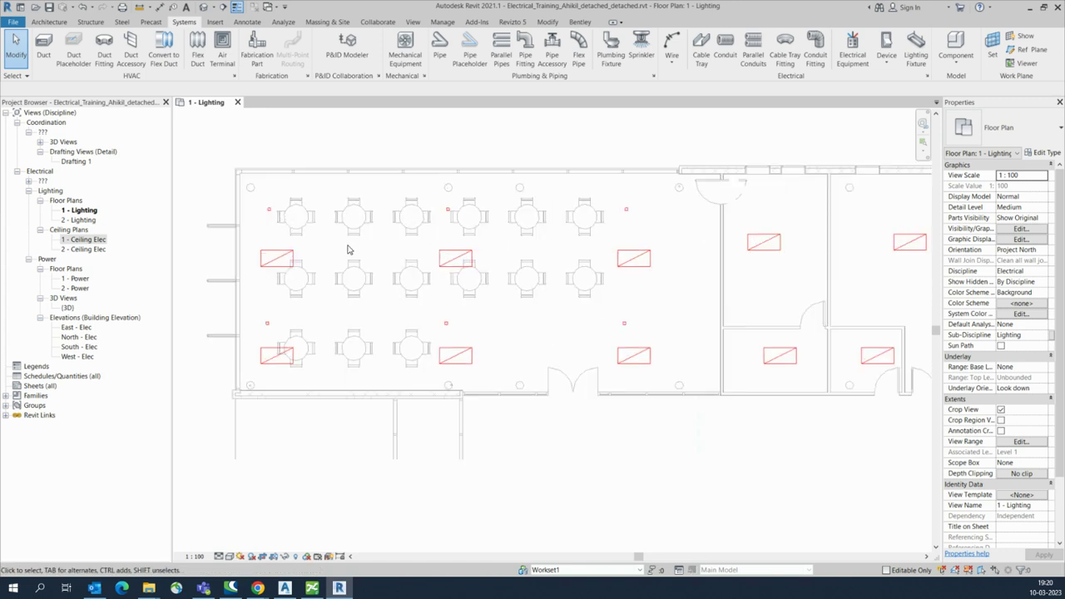
pyautogui.moveTo(566, 328); pyautogui.dragTo(506, 324, button='middle')
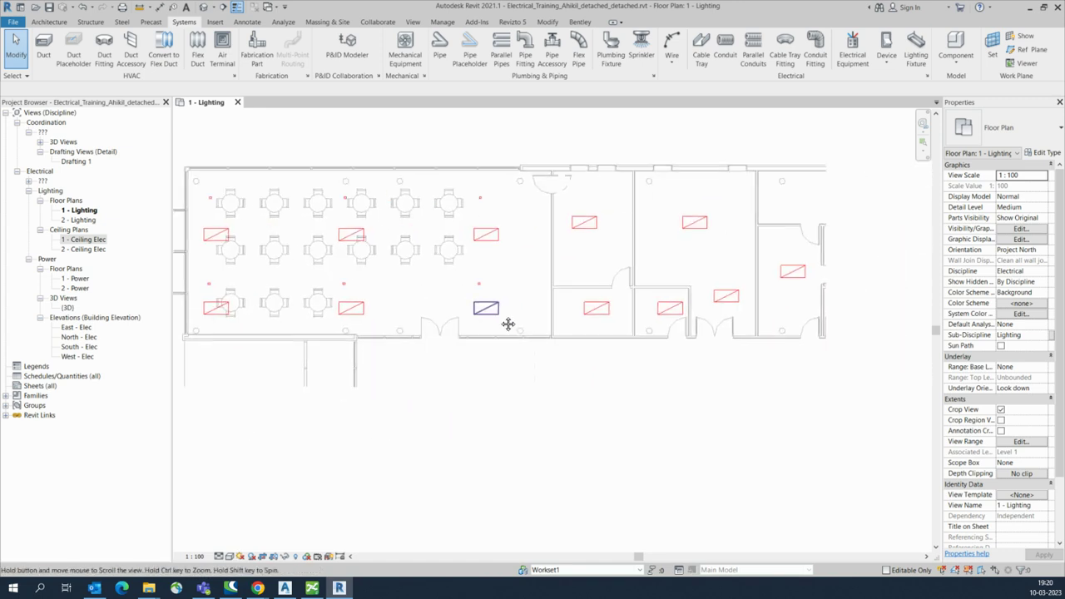
# Place a 600 A M_Lighting and Appliance Panelboard - 480V MLO on the hall side of the wall dividing it from the adjoining rooms.
pyautogui.click(853, 55)
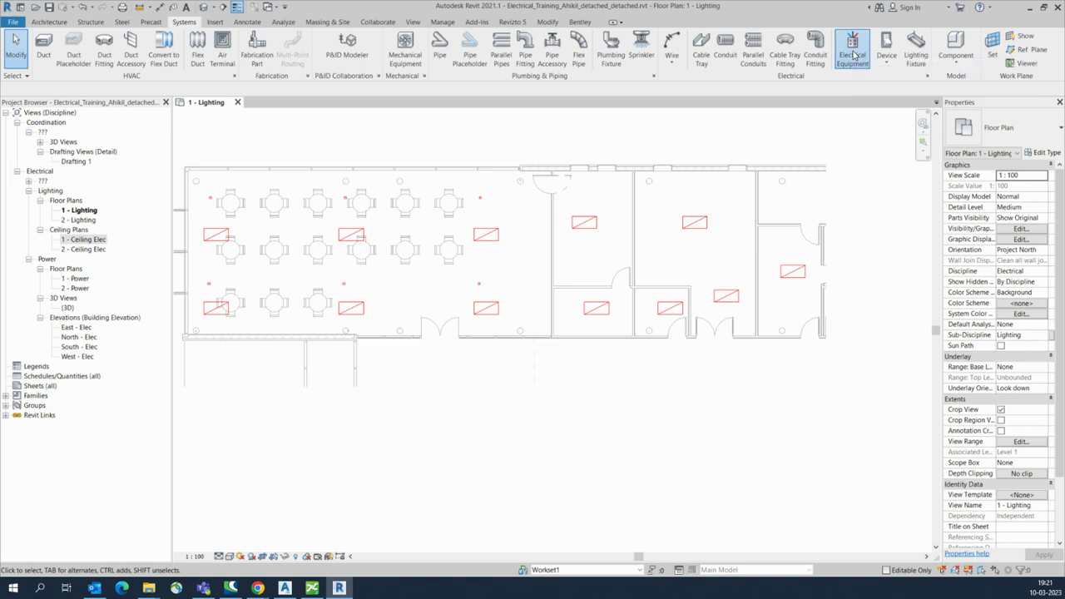
pyautogui.scroll(2, 541, 254)
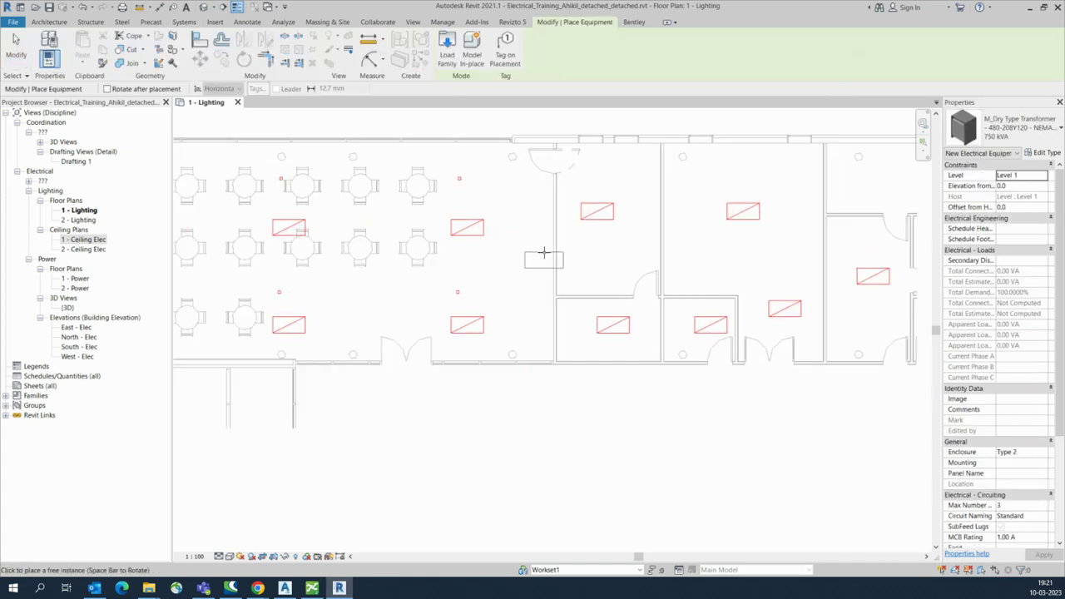
pyautogui.click(1008, 133)
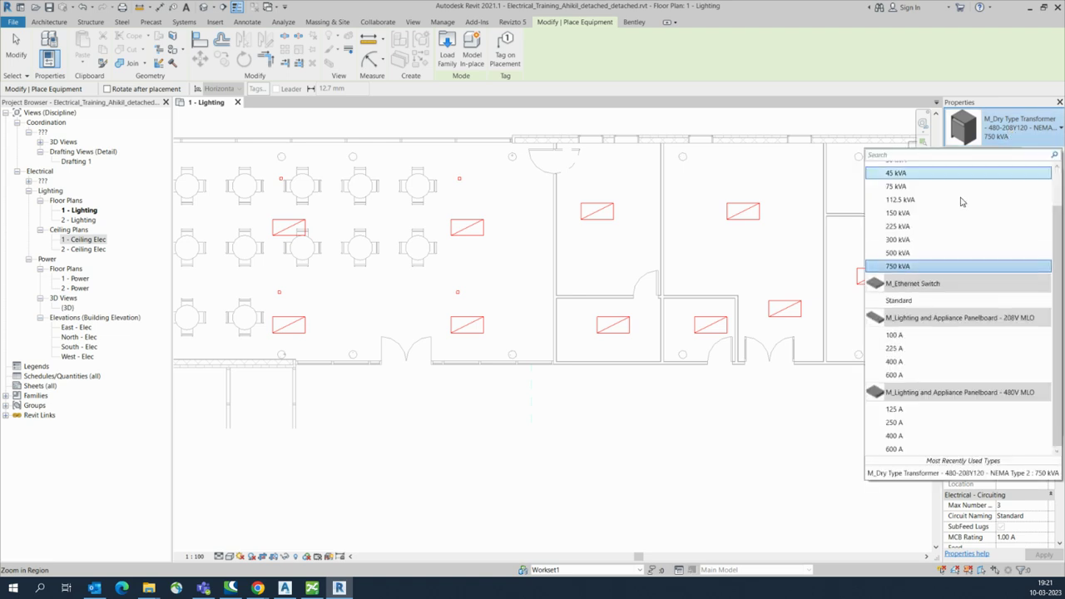
pyautogui.click(899, 450)
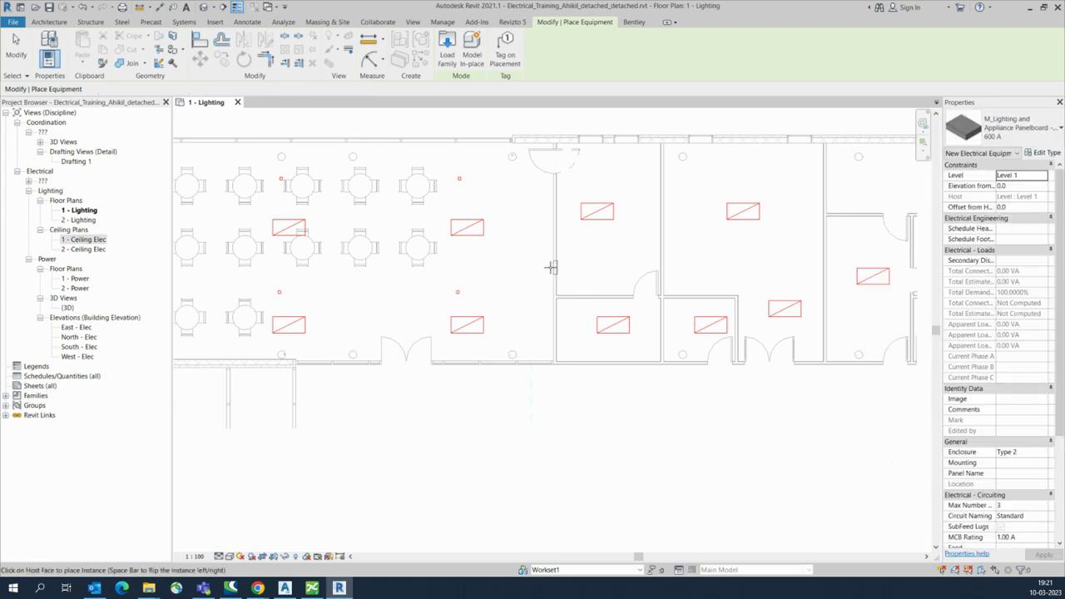
pyautogui.scroll(3, 554, 263)
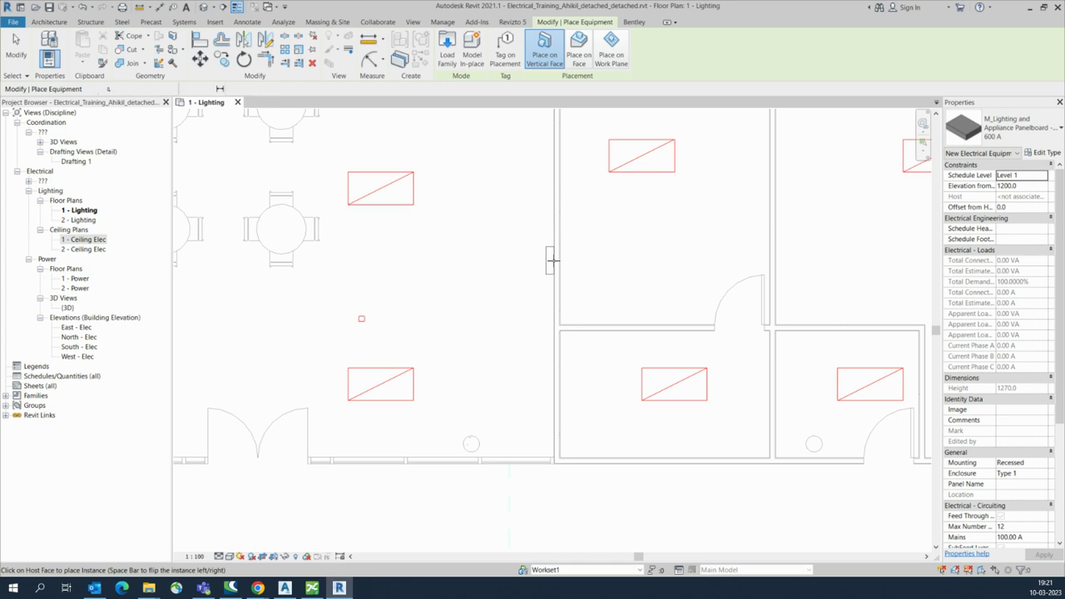
pyautogui.click(551, 260)
pyautogui.press('Escape')
pyautogui.press('Escape')
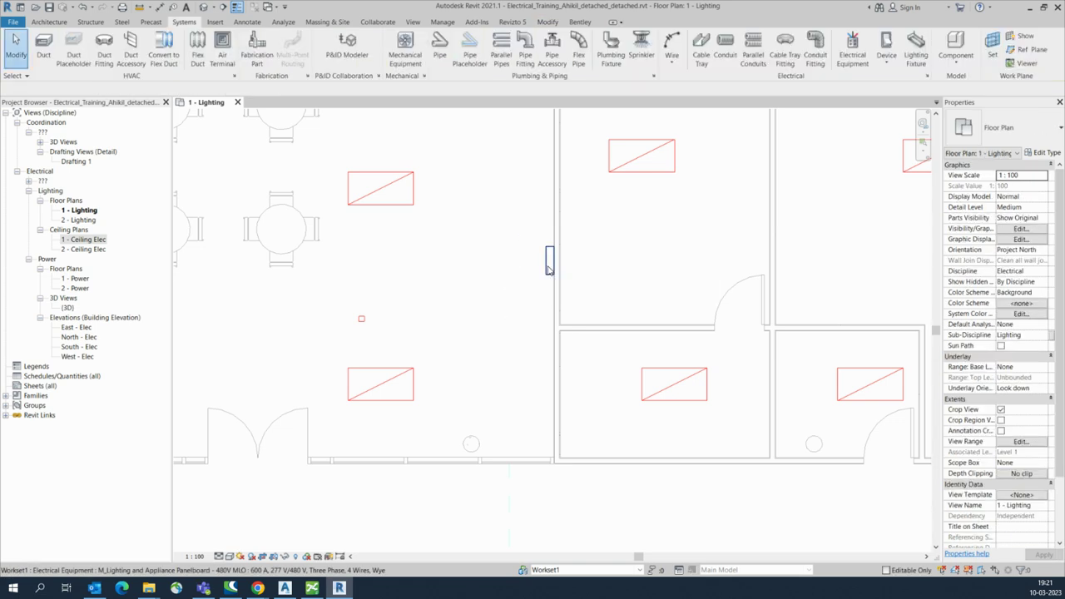
# Set the panel name of the panelboard on the hall wall to db-ltg.
pyautogui.click(549, 265)
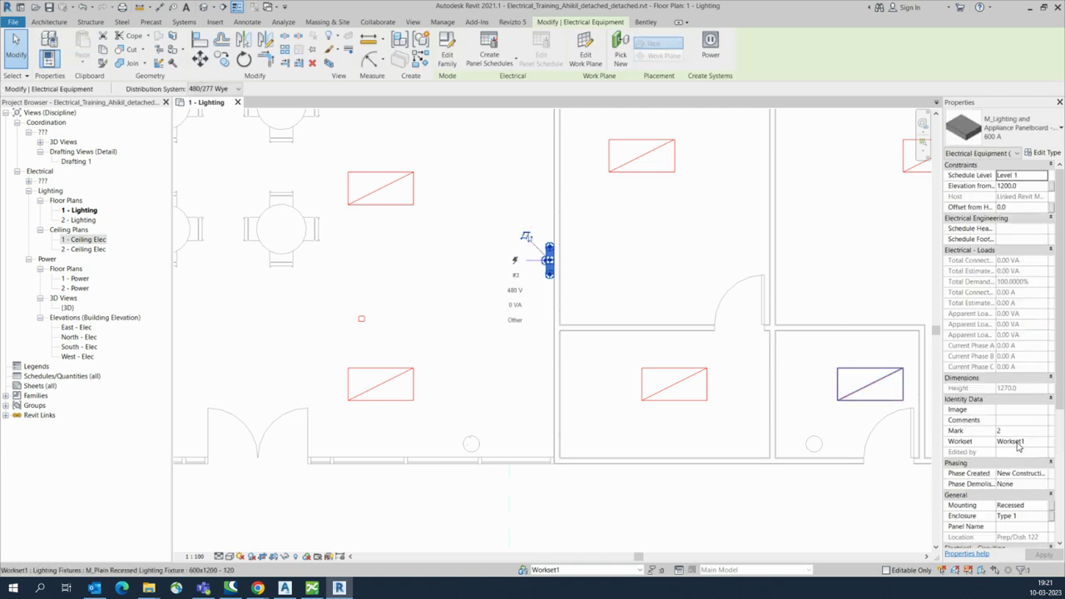
pyautogui.scroll(-1, 994, 479)
pyautogui.click(1018, 474)
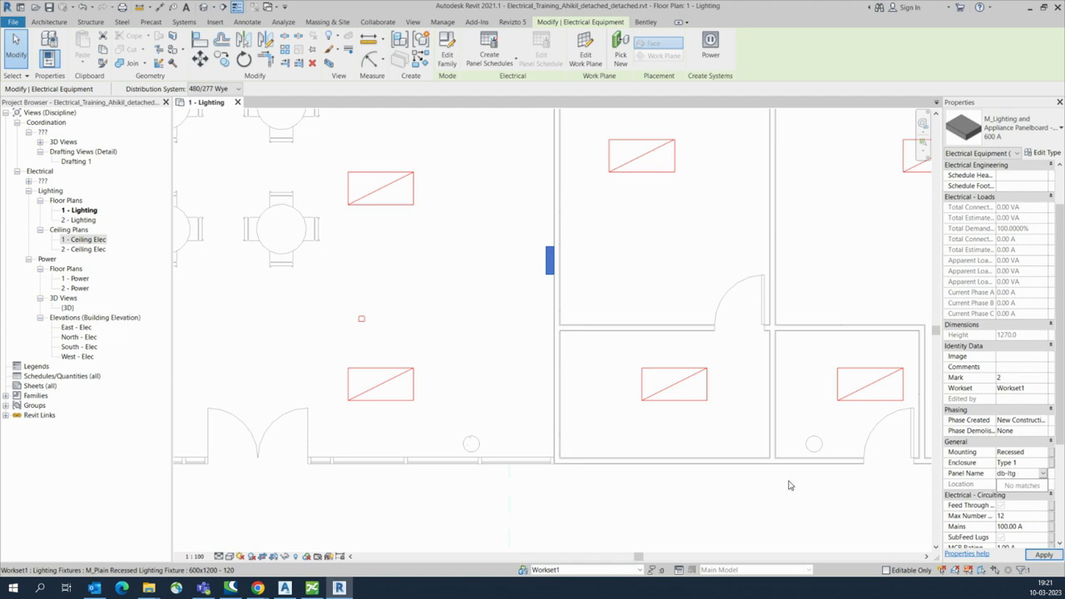
pyautogui.scroll(-1, 646, 473)
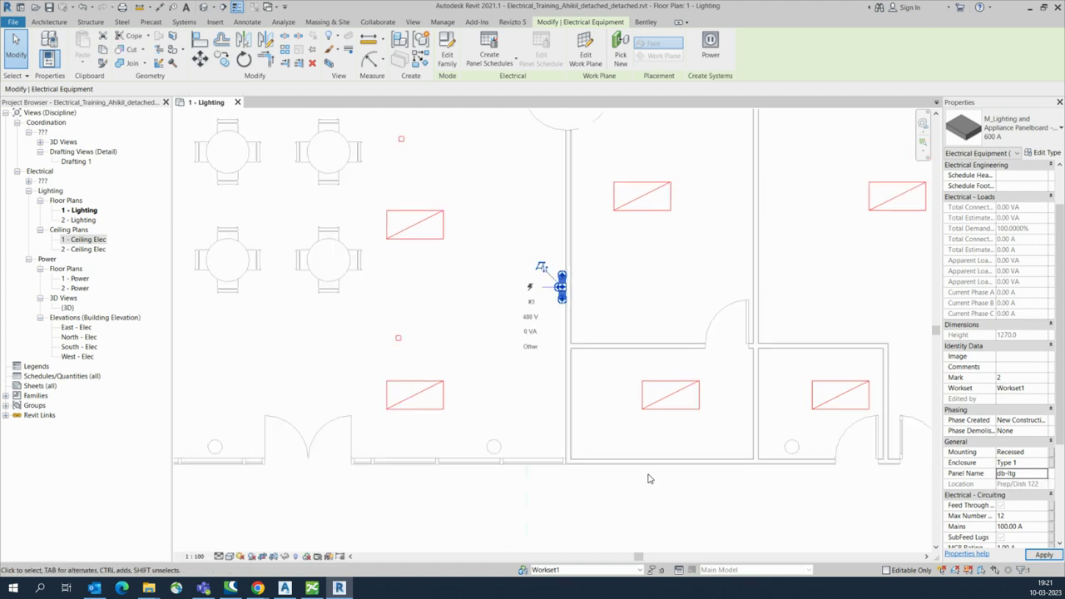
pyautogui.press('Escape')
# Tag the panelboard on the hall wall with a leader tag and end the tagging.
pyautogui.press('t')
pyautogui.press('g')
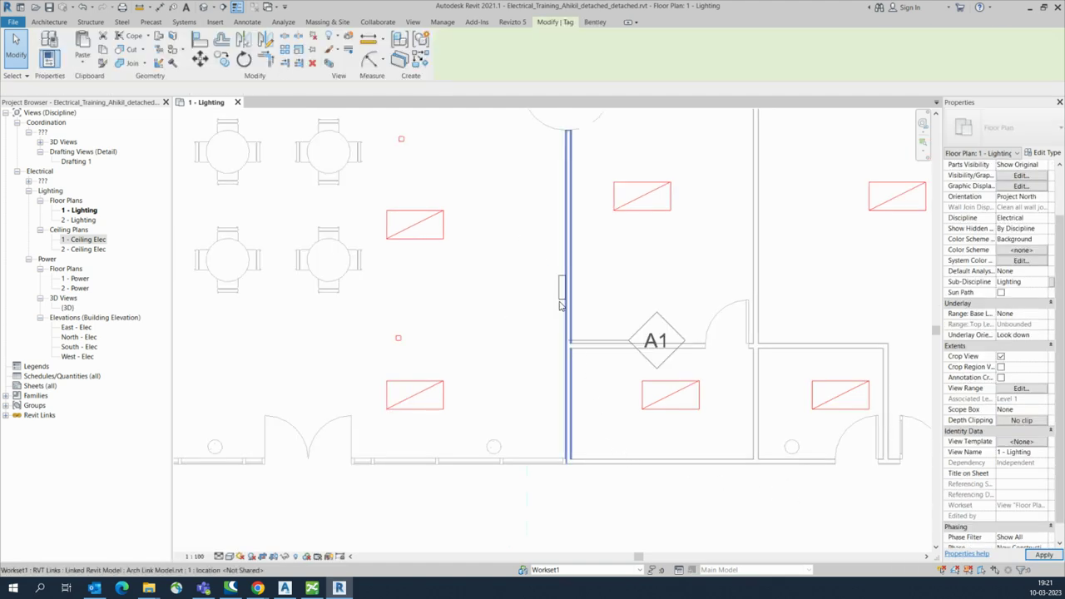
pyautogui.click(562, 288)
pyautogui.press('Escape')
pyautogui.scroll(-1, 624, 381)
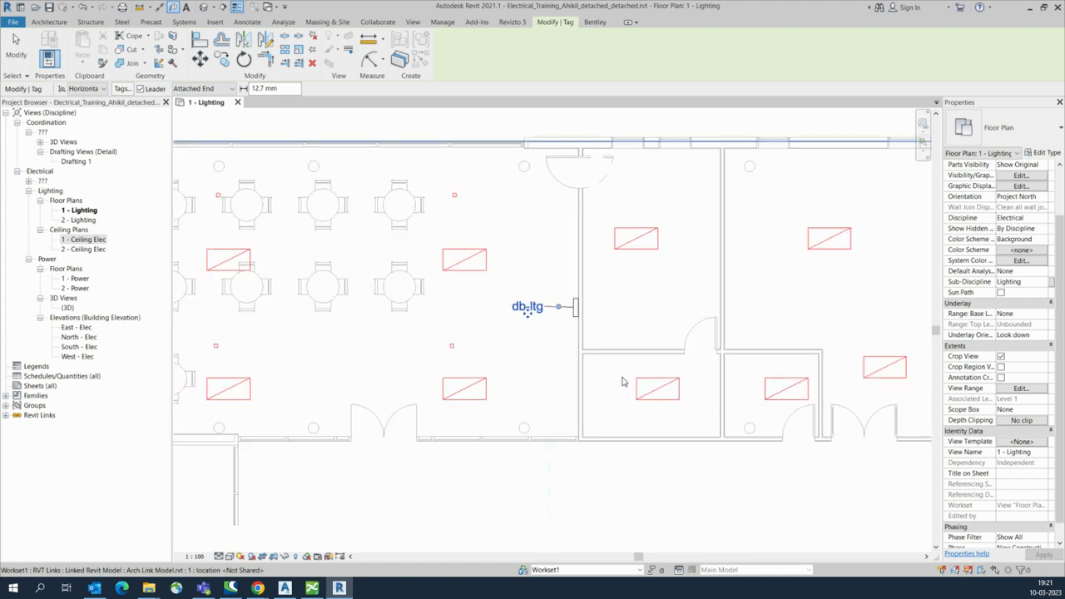
pyautogui.scroll(1, 523, 375)
pyautogui.press('Escape')
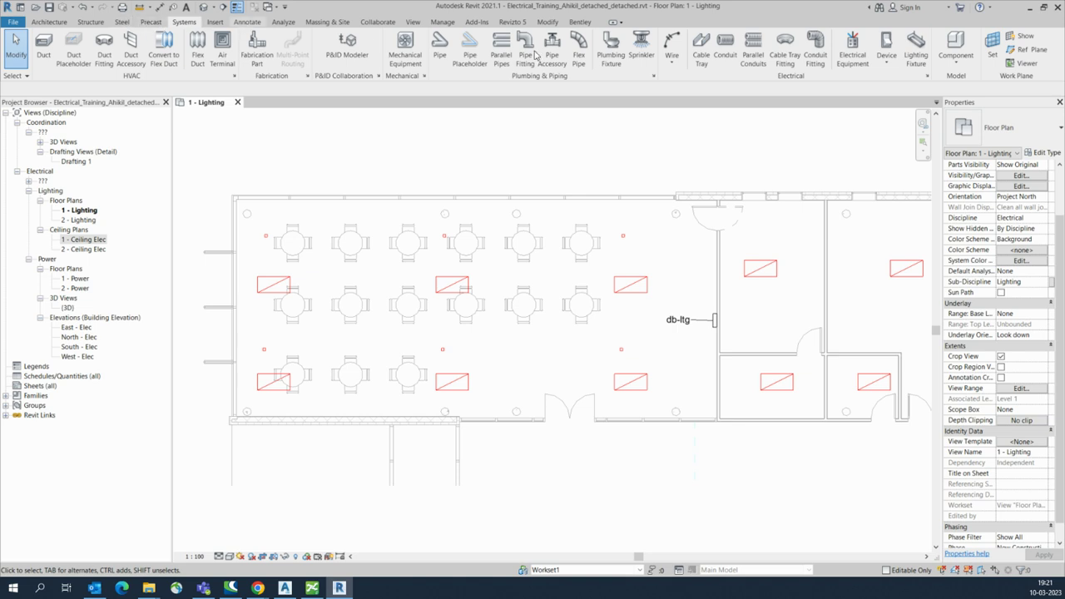
pyautogui.scroll(-2, 539, 54)
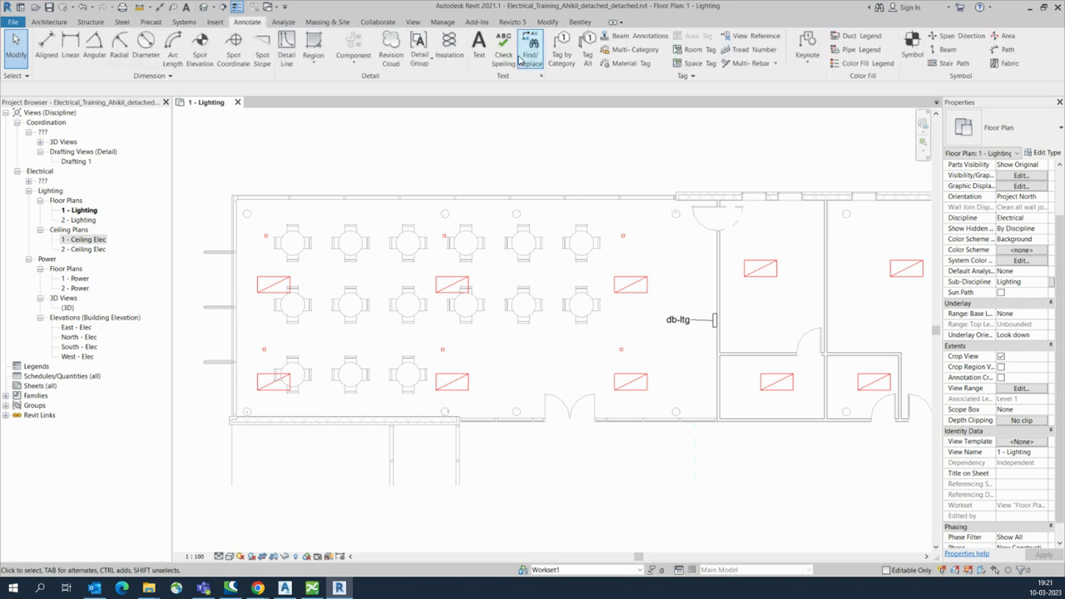
pyautogui.click(561, 52)
pyautogui.scroll(2, 302, 269)
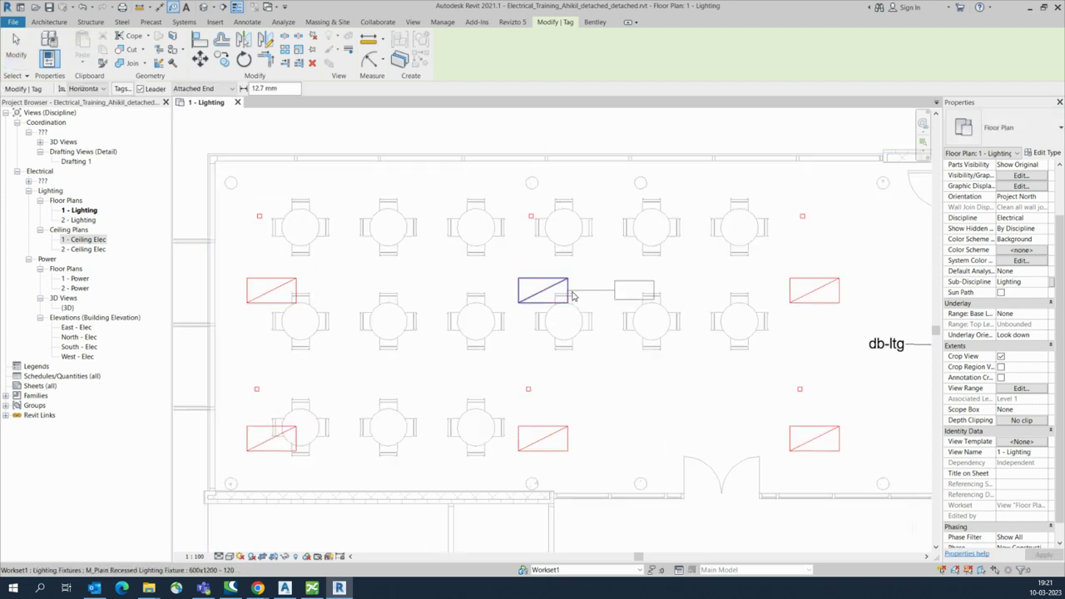
pyautogui.press('Escape')
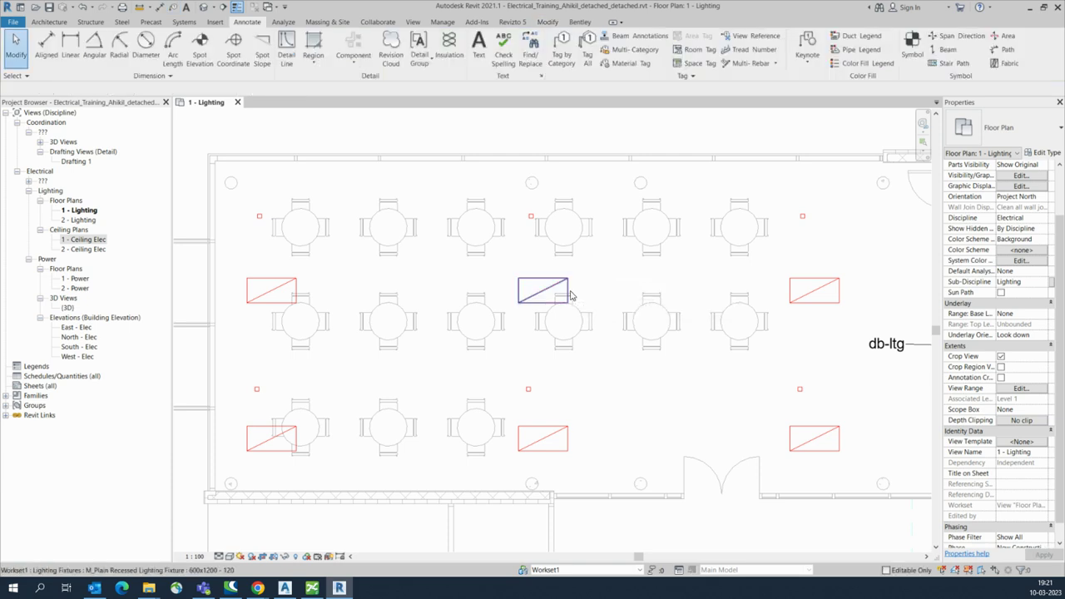
pyautogui.scroll(-2, 363, 263)
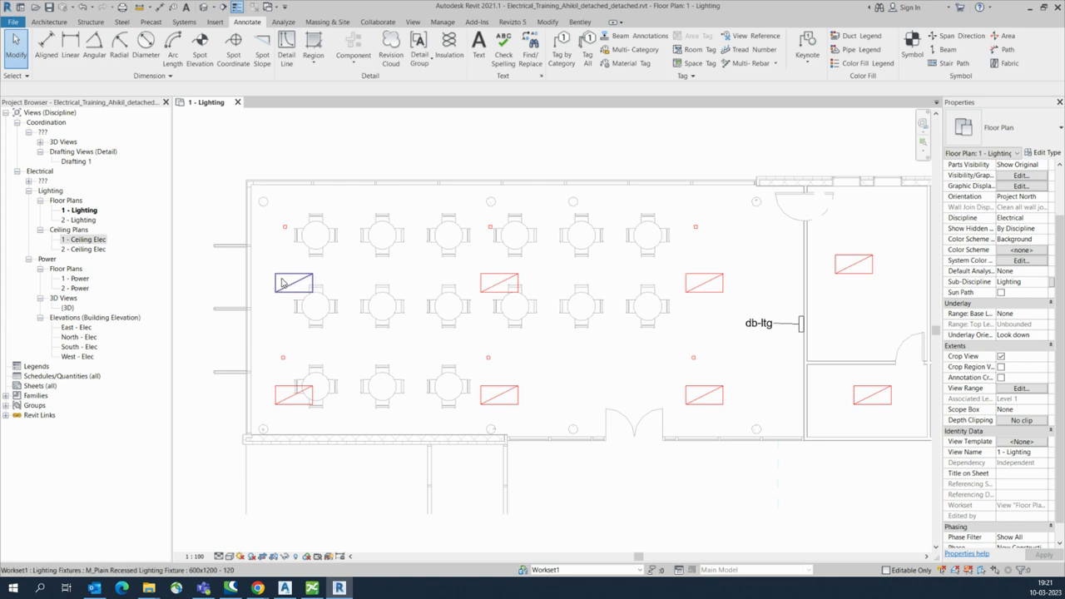
# Create a power circuit from the three recessed fixtures in the upper row of the hall.
pyautogui.click(185, 23)
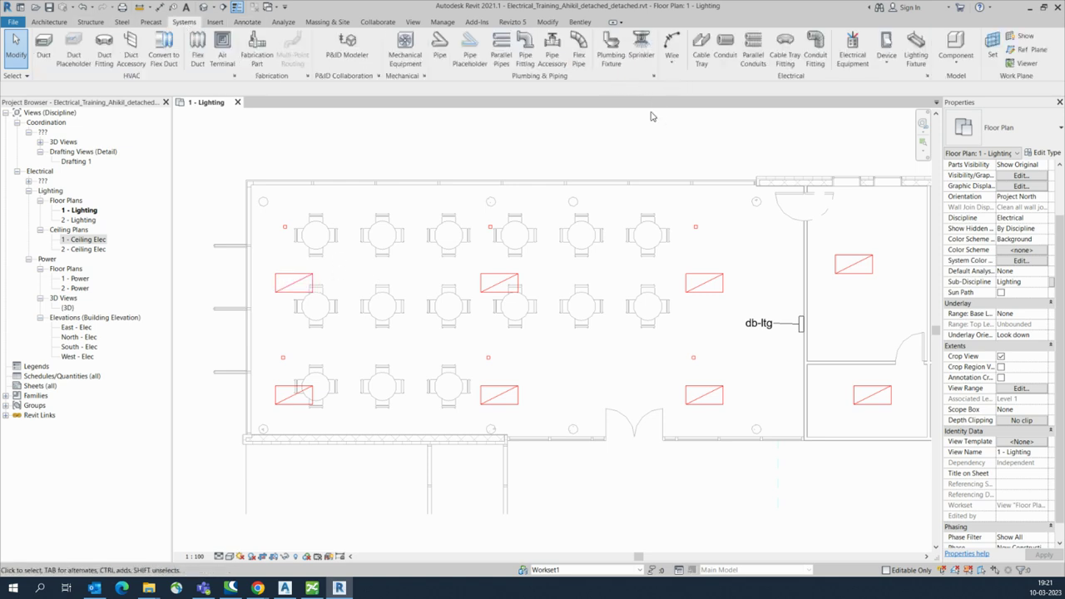
pyautogui.click(297, 282)
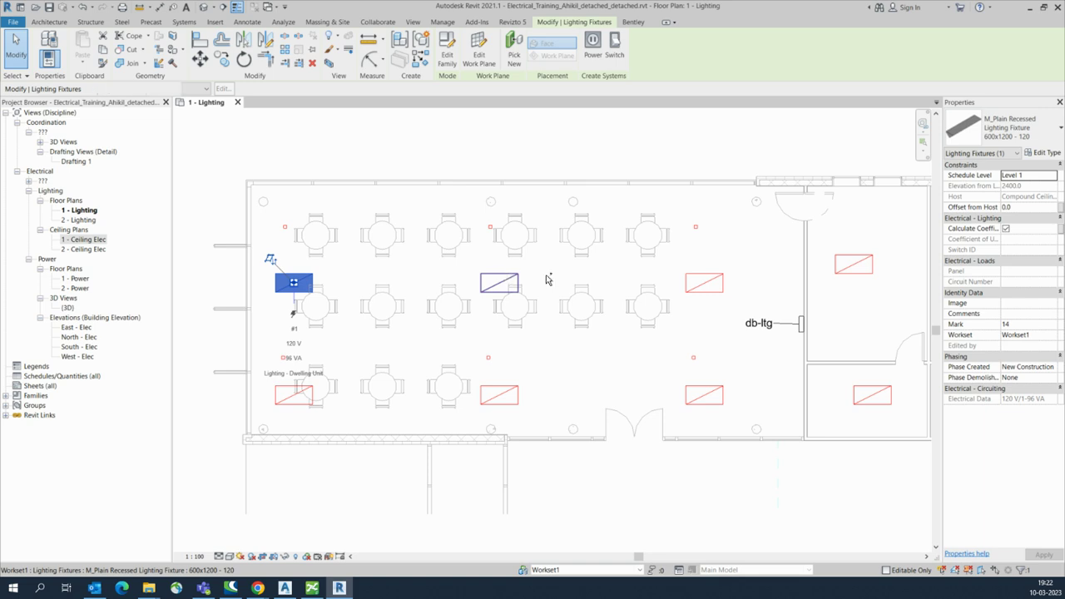
pyautogui.keyDown('ctrl'); pyautogui.click(704, 281); pyautogui.keyUp('ctrl')
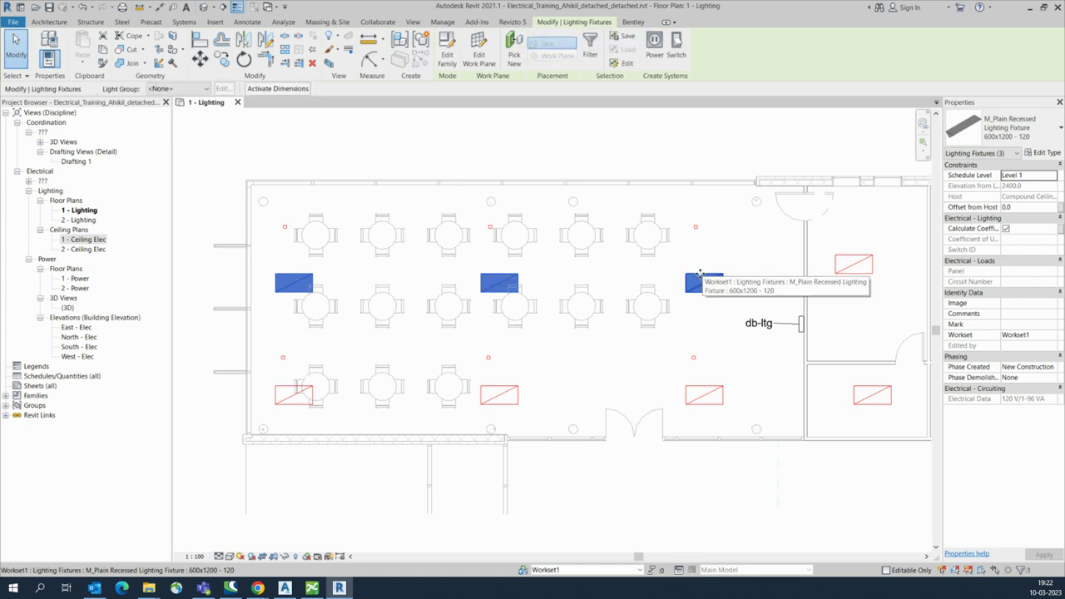
pyautogui.click(654, 47)
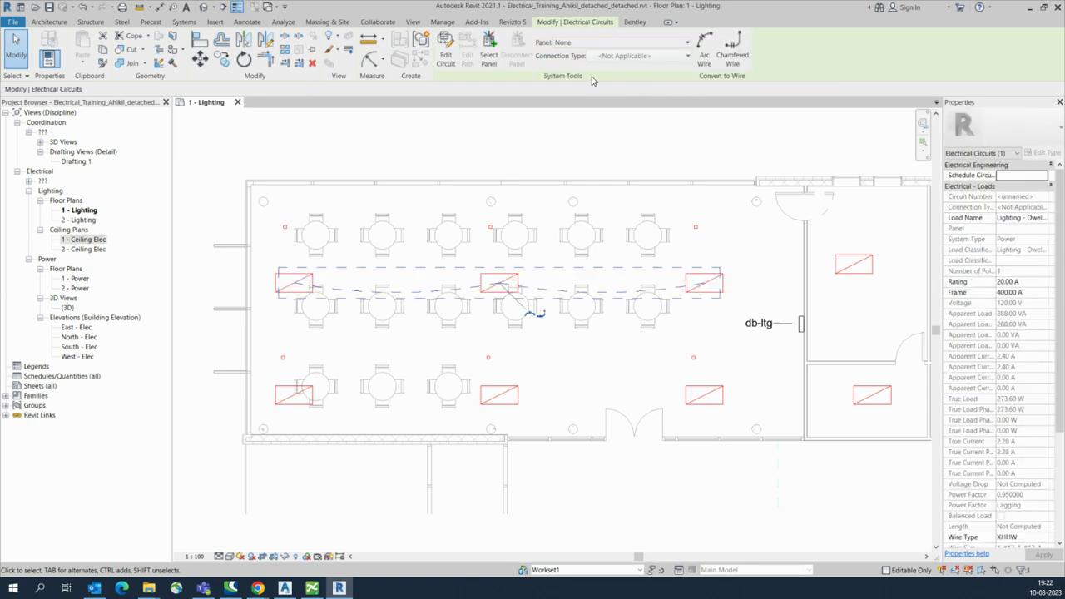
# Try to assign the hall's upper-row lighting circuit to the db-ltg panelboard.
pyautogui.click(488, 48)
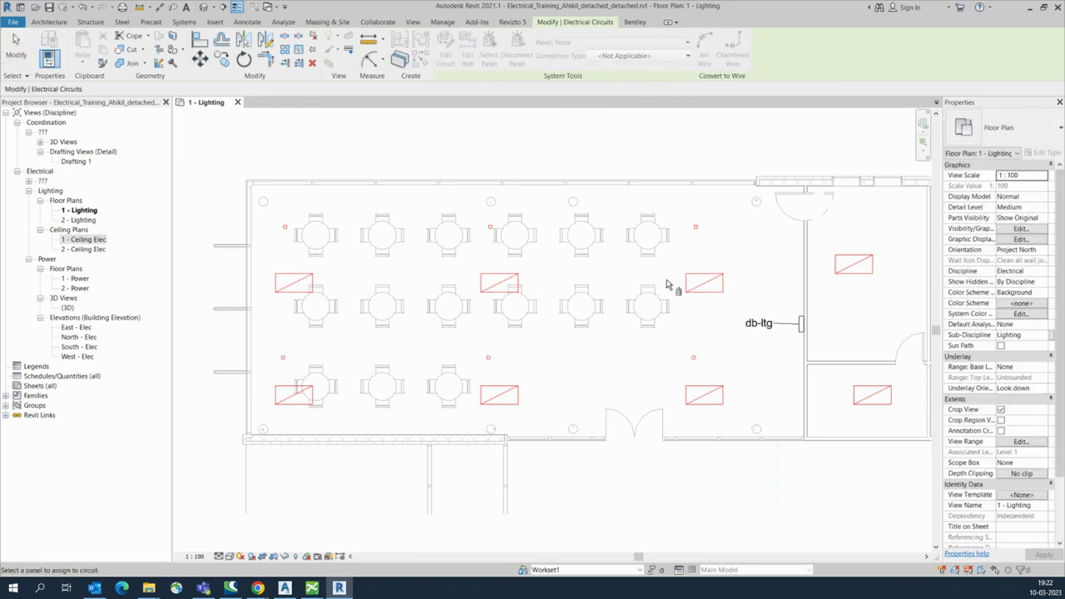
pyautogui.click(795, 333)
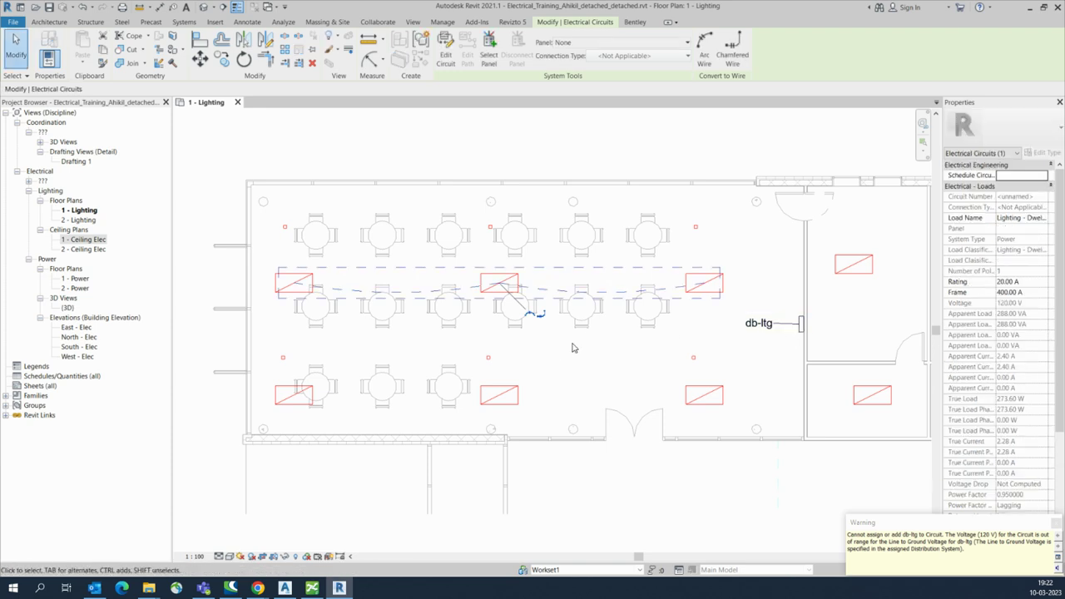
pyautogui.click(1056, 524)
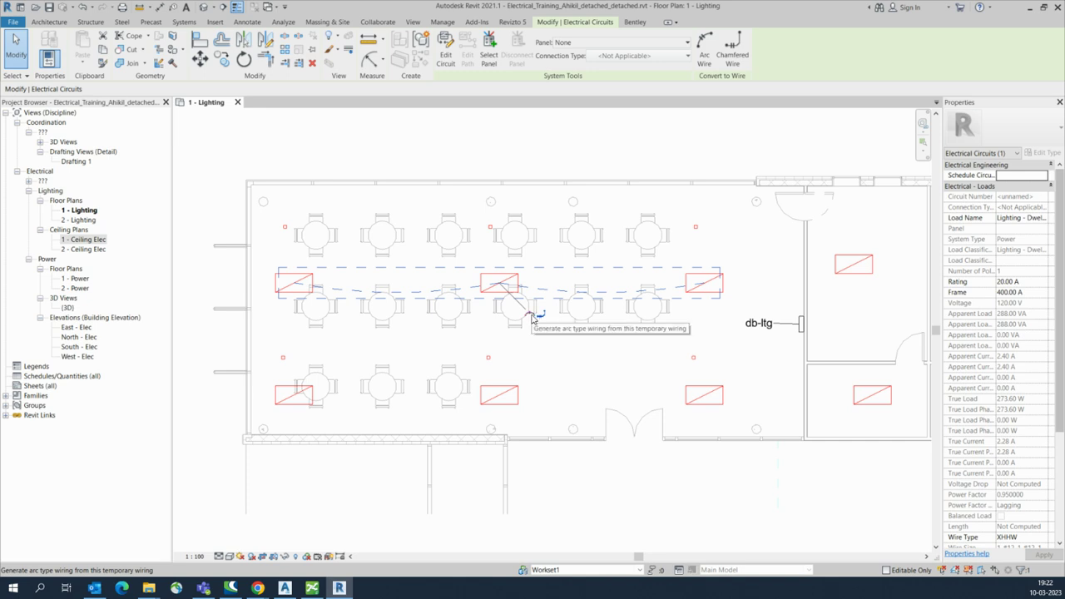
# Convert the upper-row circuit's temporary wiring into arc wires.
pyautogui.scroll(3, 535, 314)
pyautogui.scroll(-1, 539, 318)
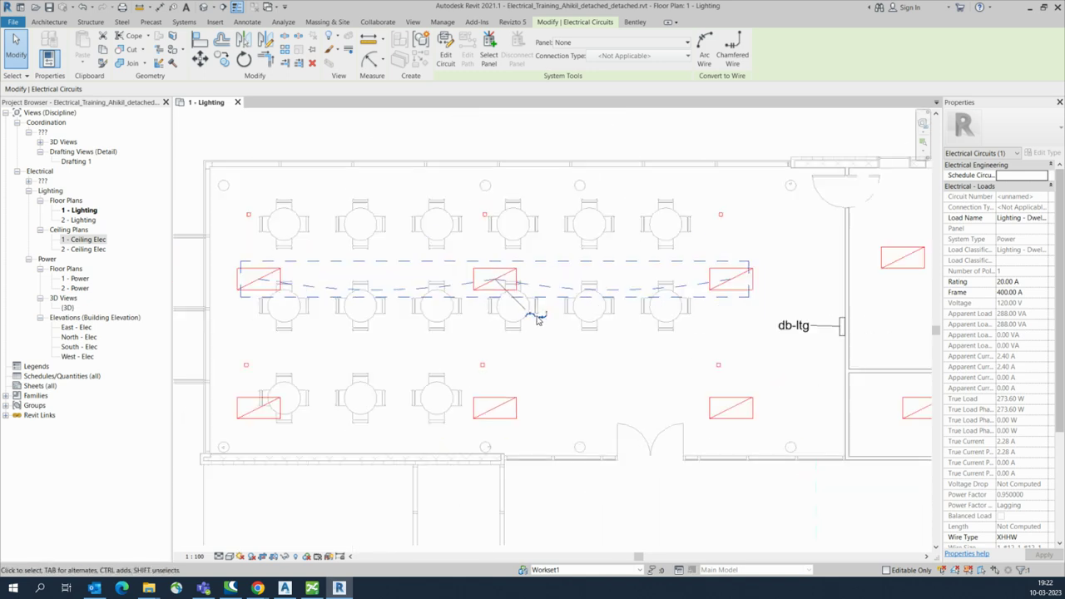
pyautogui.click(704, 47)
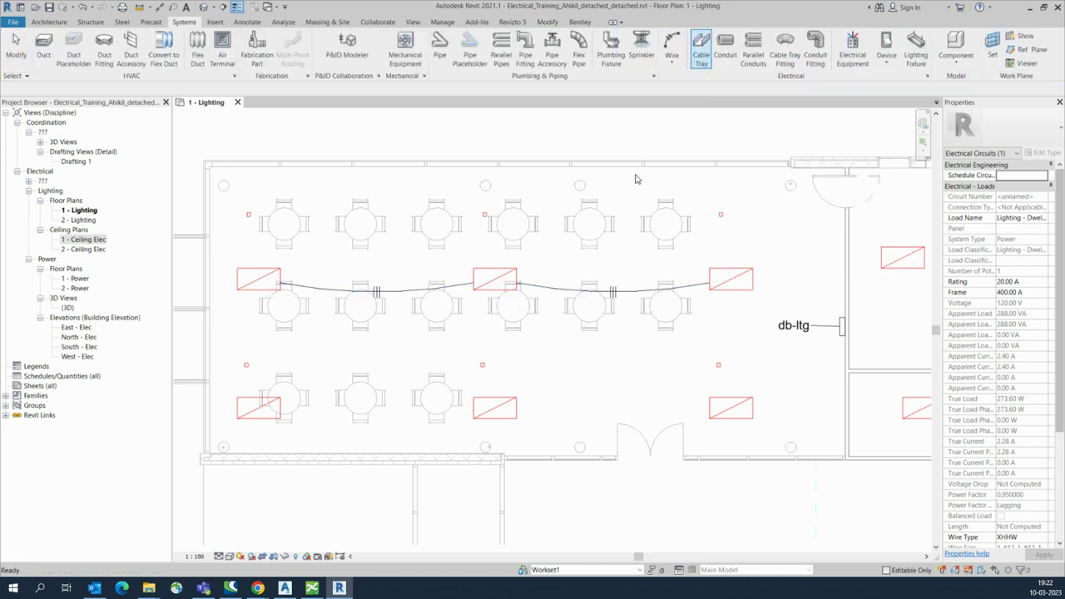
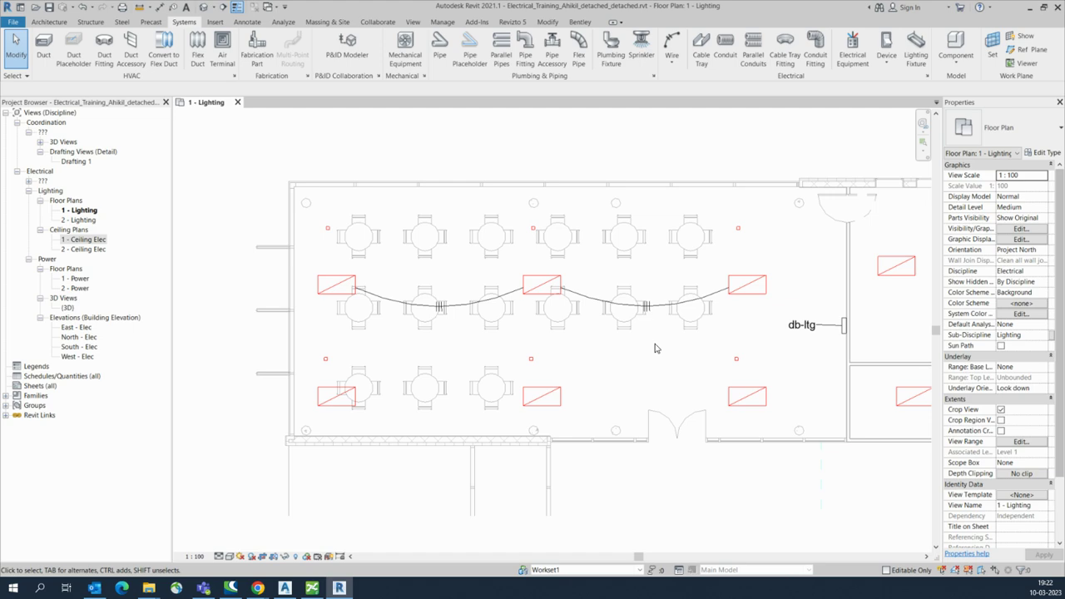
# Override the projection line color of the Wires category with magenta in the lighting plan's visibility graphics.
pyautogui.press('v')
pyautogui.press('v')
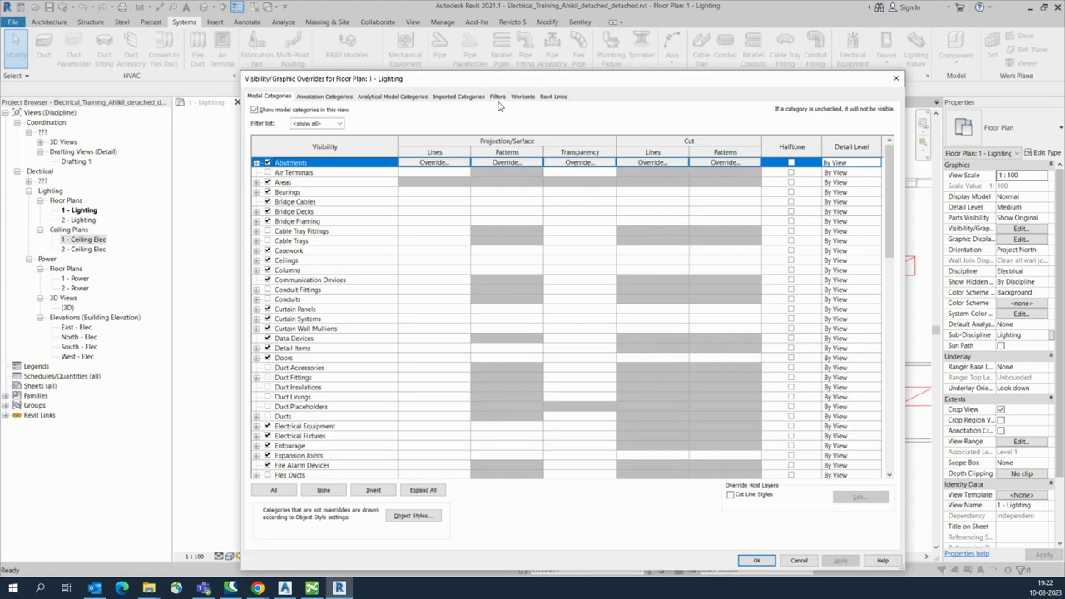
pyautogui.click(343, 379)
pyautogui.press('w')
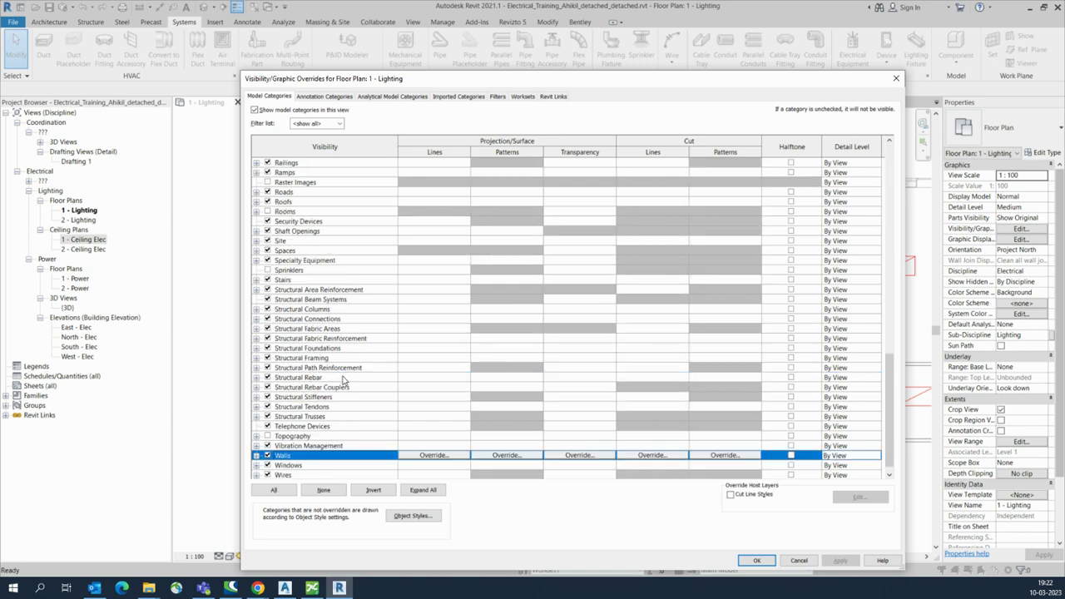
pyautogui.click(426, 465)
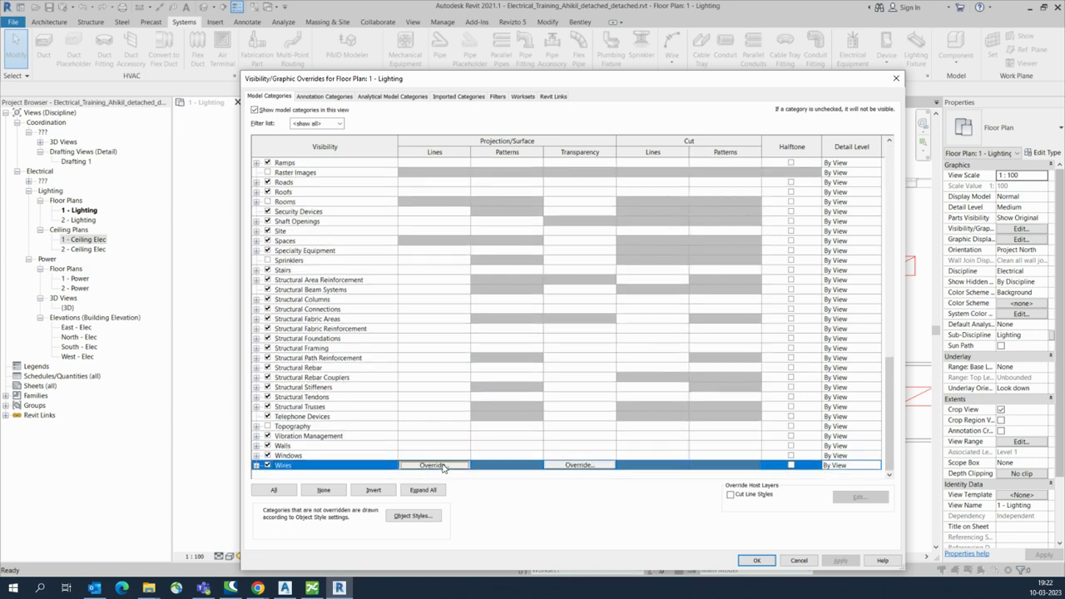
pyautogui.click(431, 465)
pyautogui.click(479, 260)
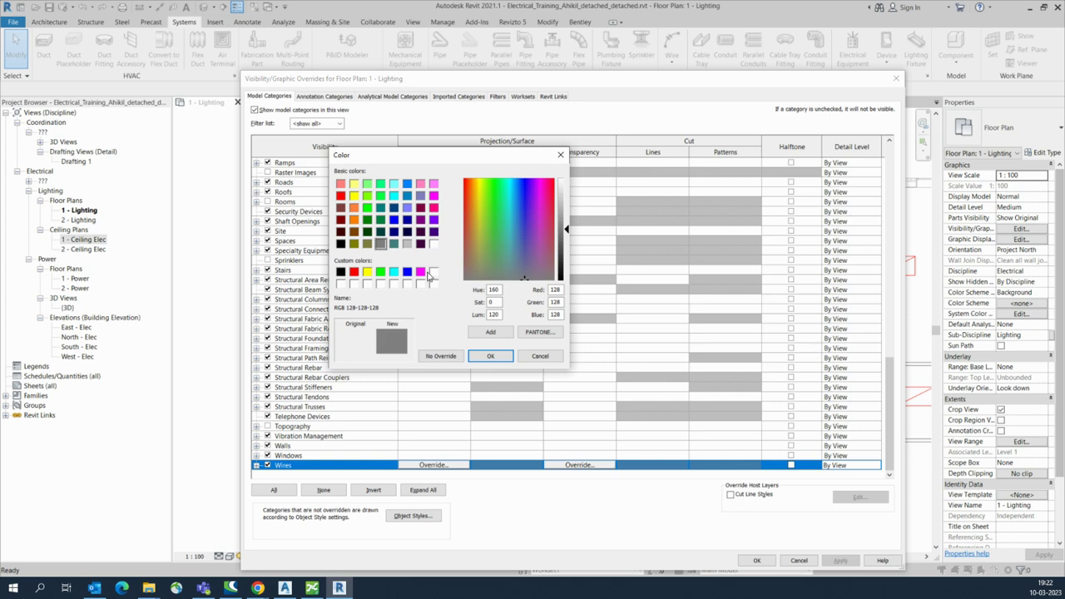
pyautogui.click(353, 272)
pyautogui.click(421, 272)
pyautogui.click(490, 356)
# Choose a line weight and the Hidden line pattern for the Wires category and apply the overrides to the plan.
pyautogui.click(472, 242)
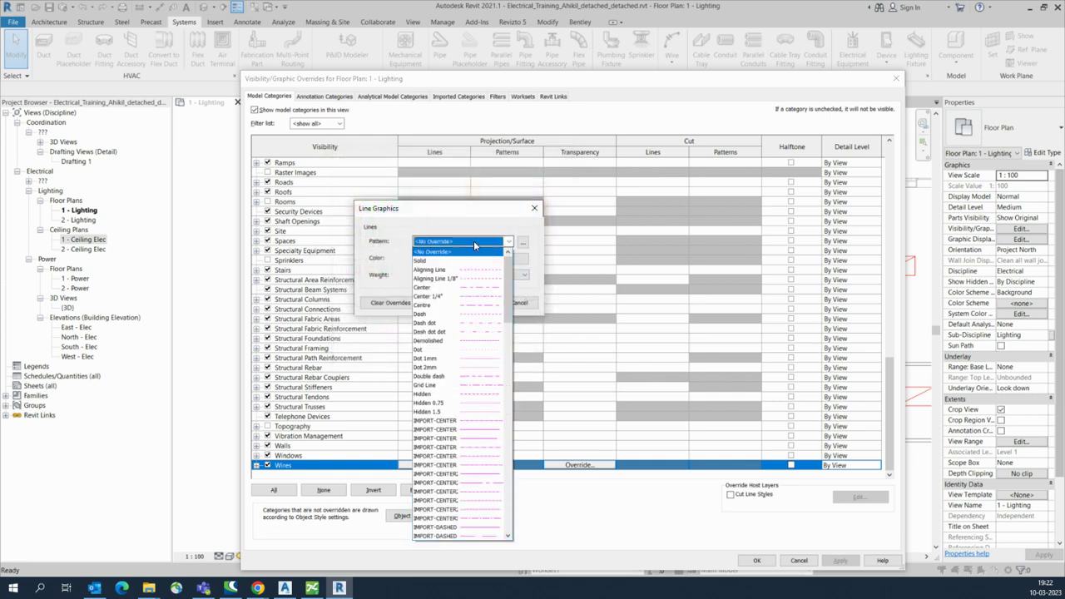
pyautogui.click(466, 275)
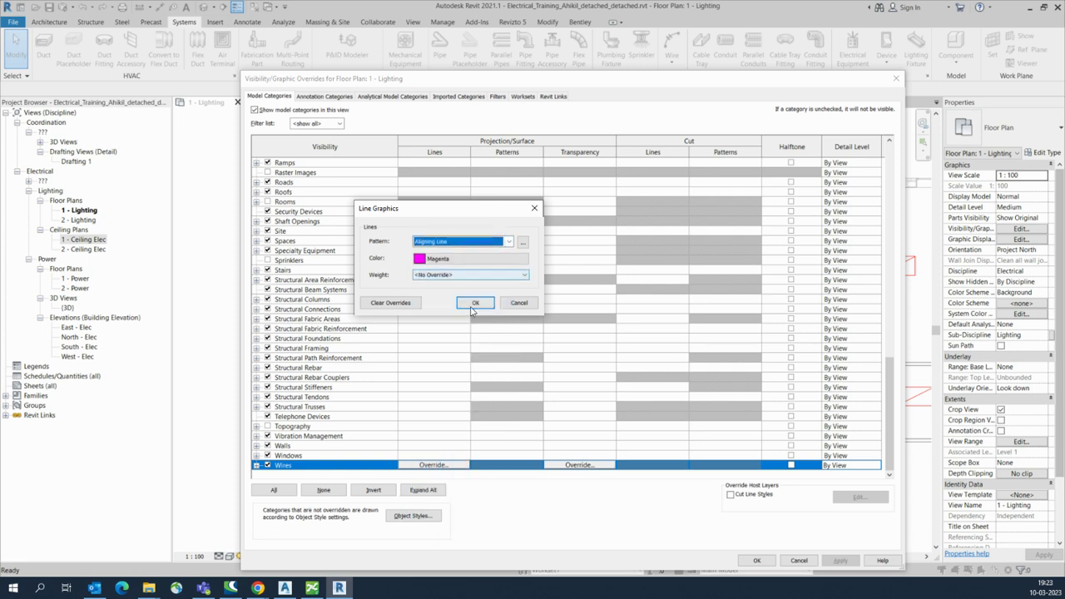
pyautogui.click(476, 275)
pyautogui.click(466, 297)
pyautogui.click(489, 243)
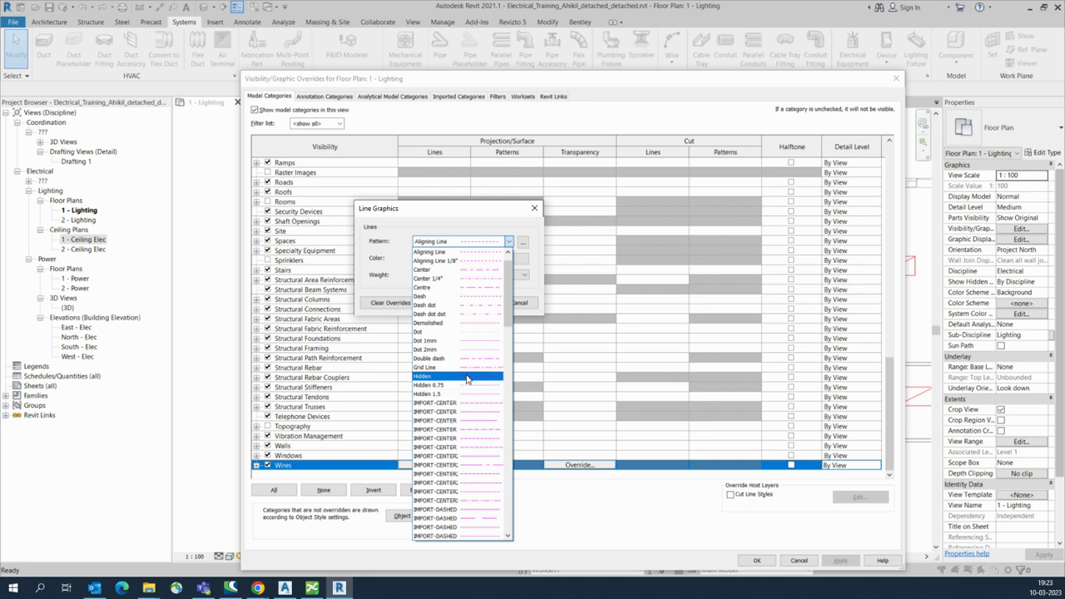
pyautogui.click(467, 377)
pyautogui.click(482, 303)
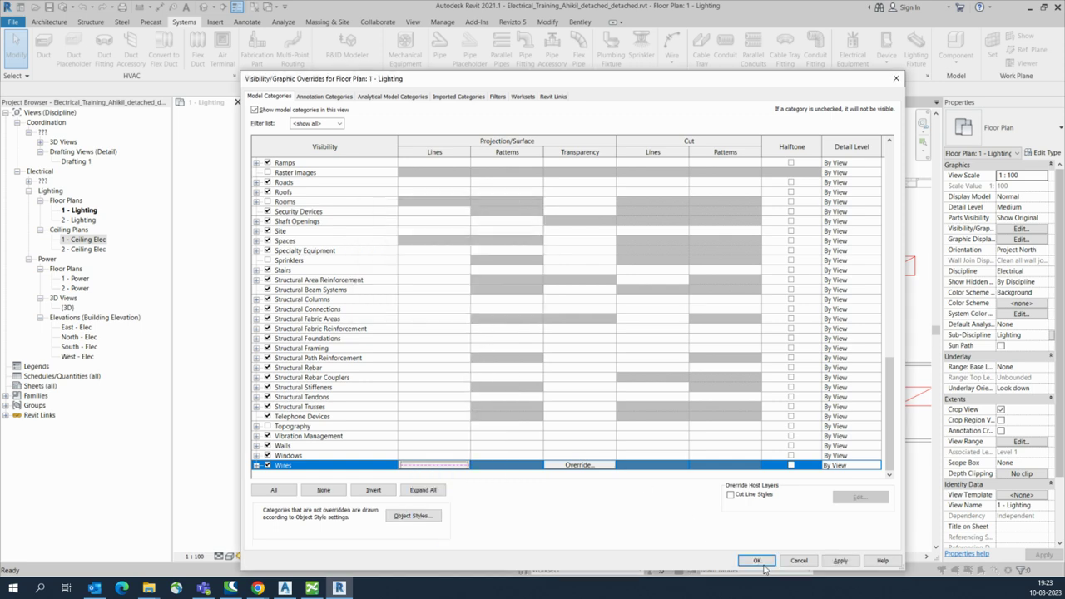
pyautogui.click(841, 560)
pyautogui.click(758, 560)
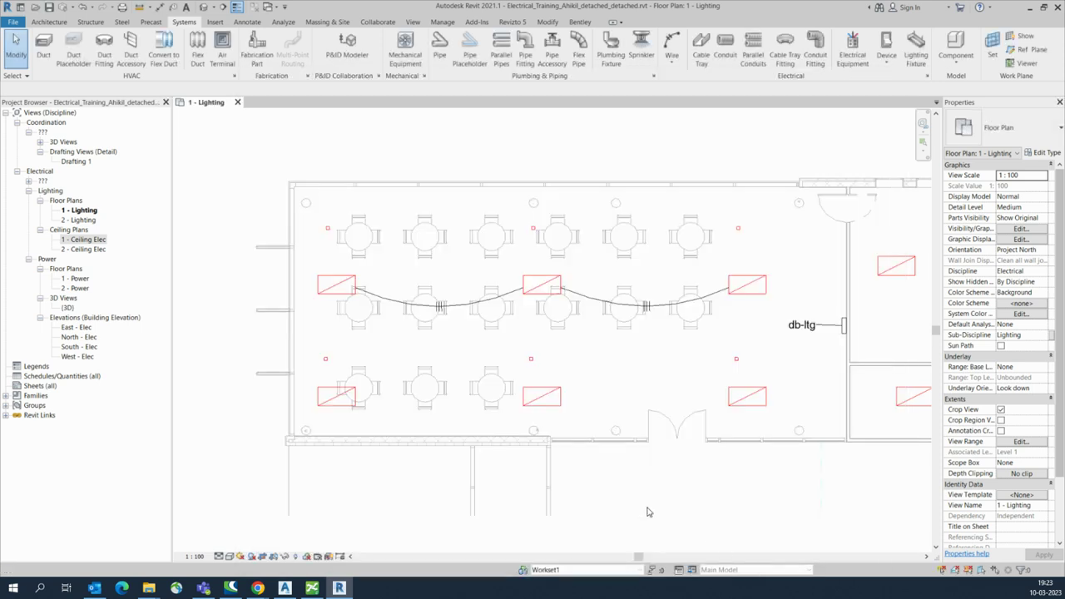
# Create a power circuit from the three lower-row hall fixtures and the fixtures in the two small lower rooms.
pyautogui.moveTo(604, 349); pyautogui.dragTo(604, 333, button='middle')
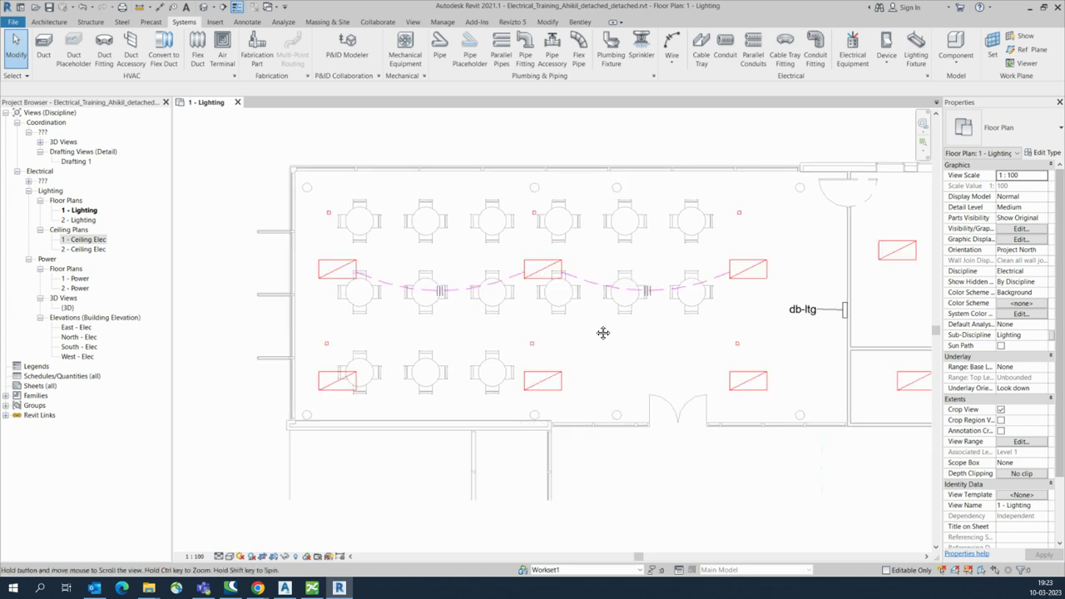
pyautogui.click(340, 394)
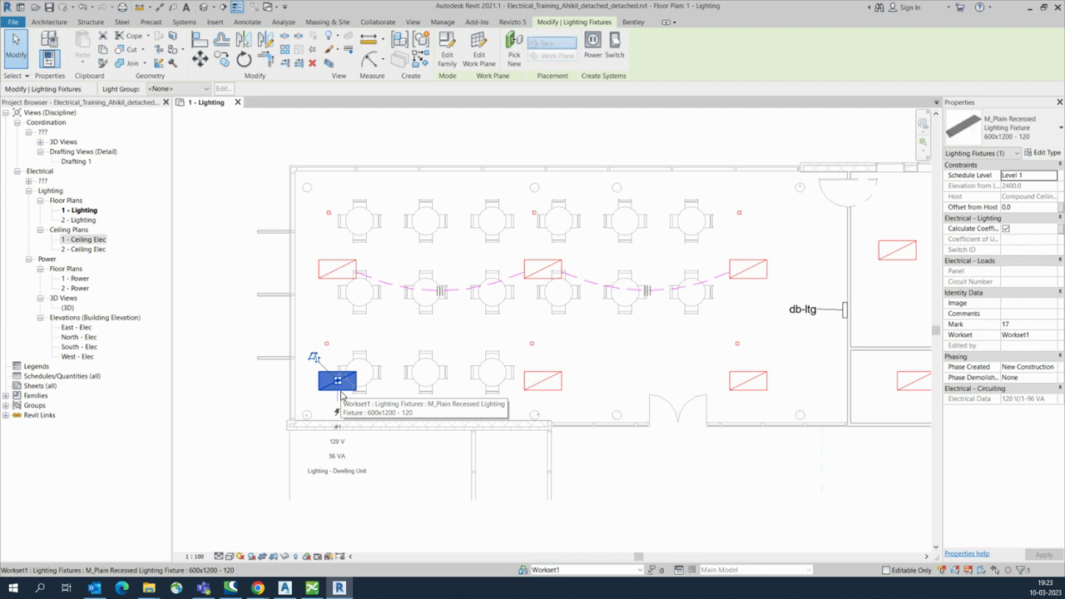
pyautogui.keyDown('ctrl'); pyautogui.click(748, 386); pyautogui.keyUp('ctrl')
pyautogui.scroll(-2, 639, 434)
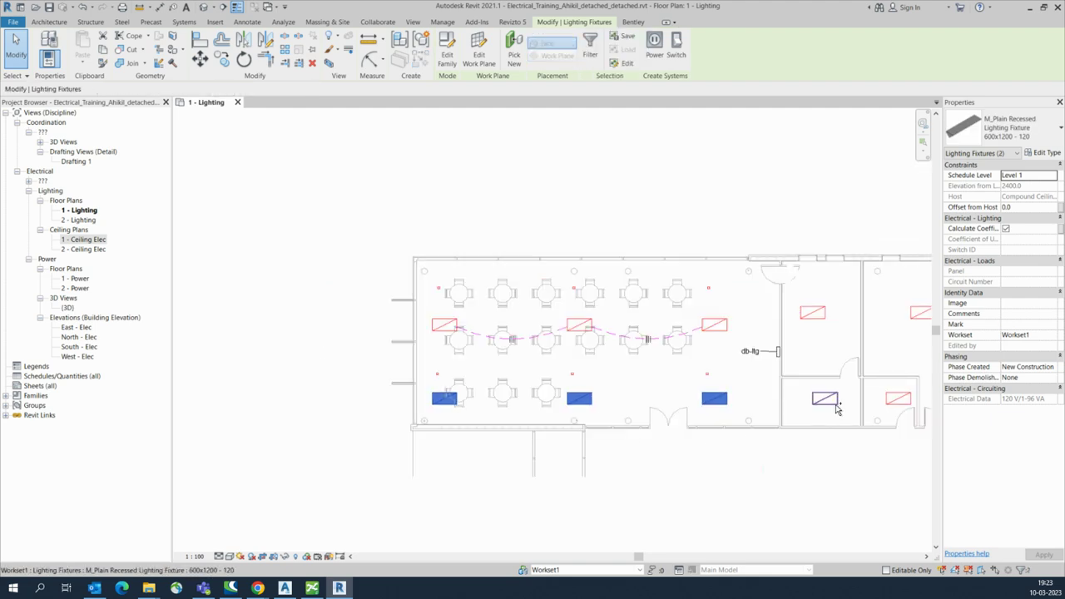
pyautogui.keyDown('ctrl'); pyautogui.click(895, 408); pyautogui.keyUp('ctrl')
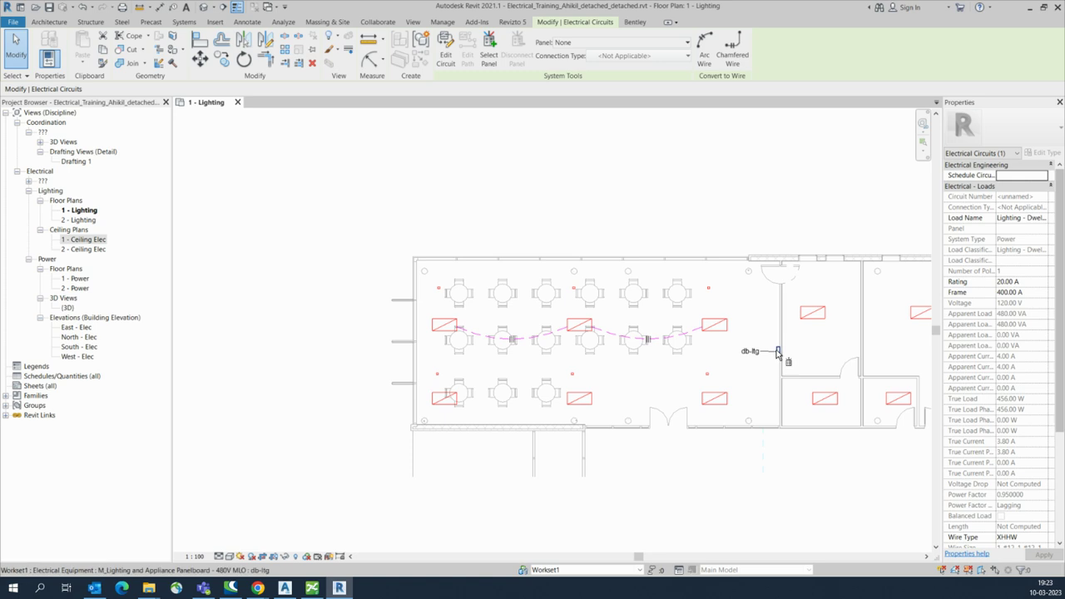
# Try to assign the five-fixture lower-row lighting circuit to the db-ltg panelboard.
pyautogui.scroll(4, 785, 357)
pyautogui.click(779, 356)
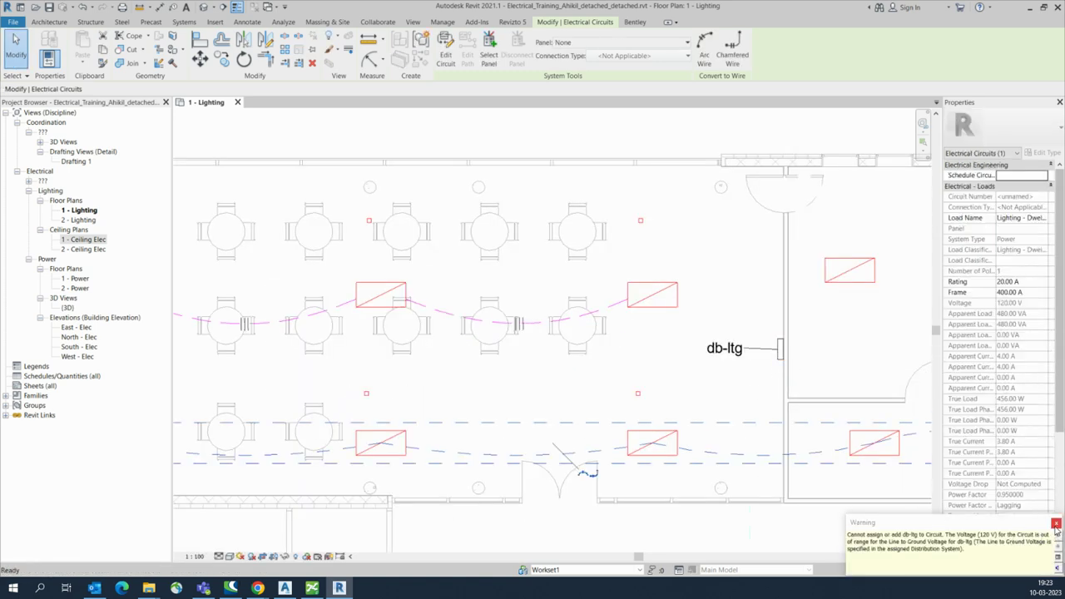
pyautogui.click(1055, 524)
pyautogui.scroll(-3, 664, 420)
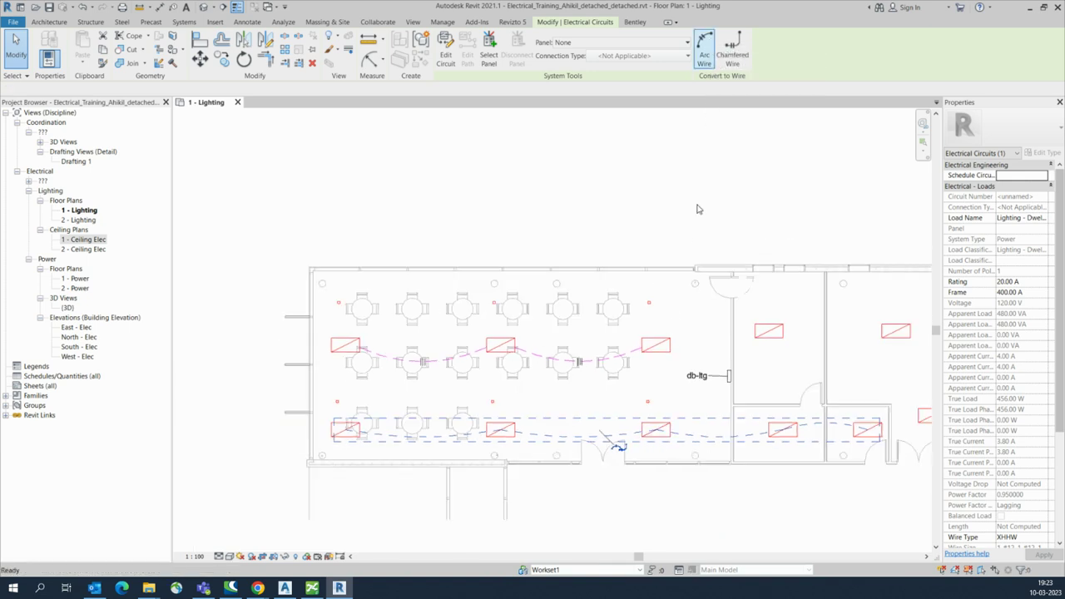
# Convert the five-fixture lower-row lighting circuit to arc wires.
pyautogui.click(706, 46)
pyautogui.press('Escape')
pyautogui.moveTo(599, 471); pyautogui.dragTo(409, 451, button='middle')
pyautogui.moveTo(632, 437); pyautogui.dragTo(571, 443, button='middle')
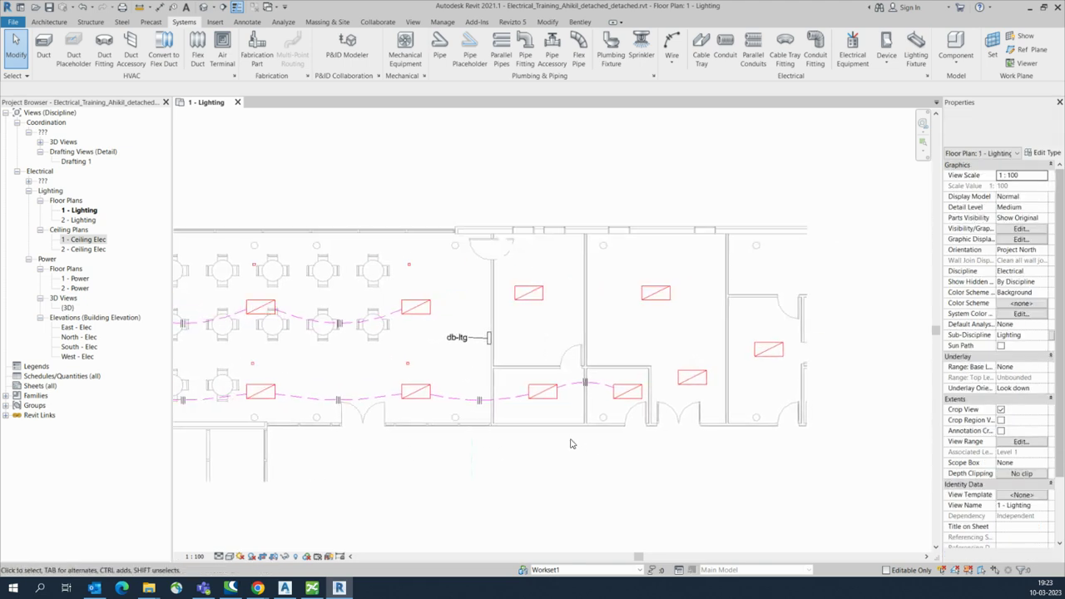
pyautogui.moveTo(507, 268); pyautogui.dragTo(799, 392)
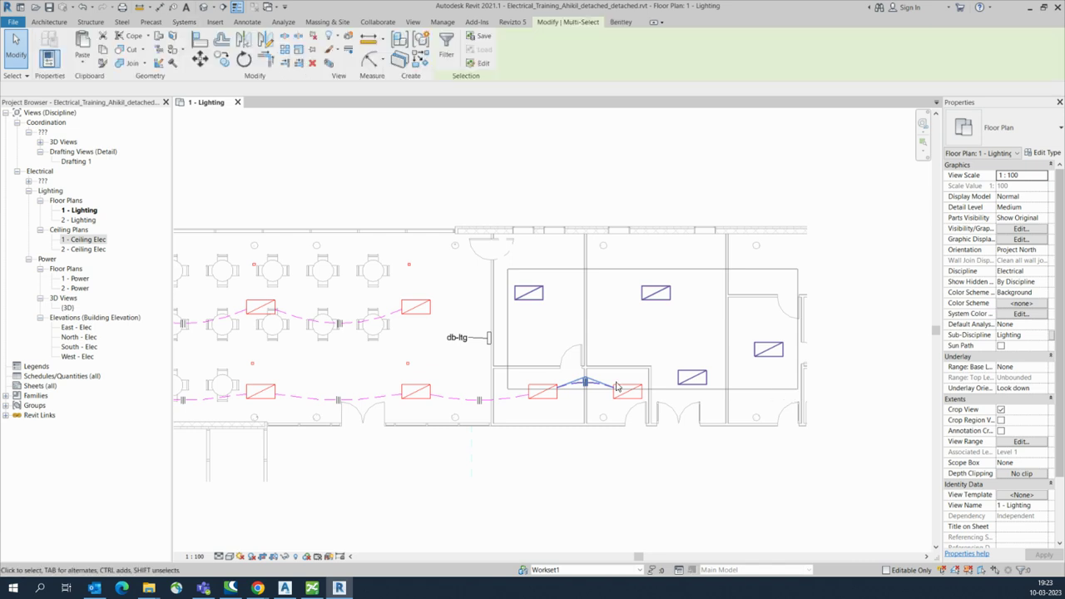
pyautogui.scroll(1, 595, 370)
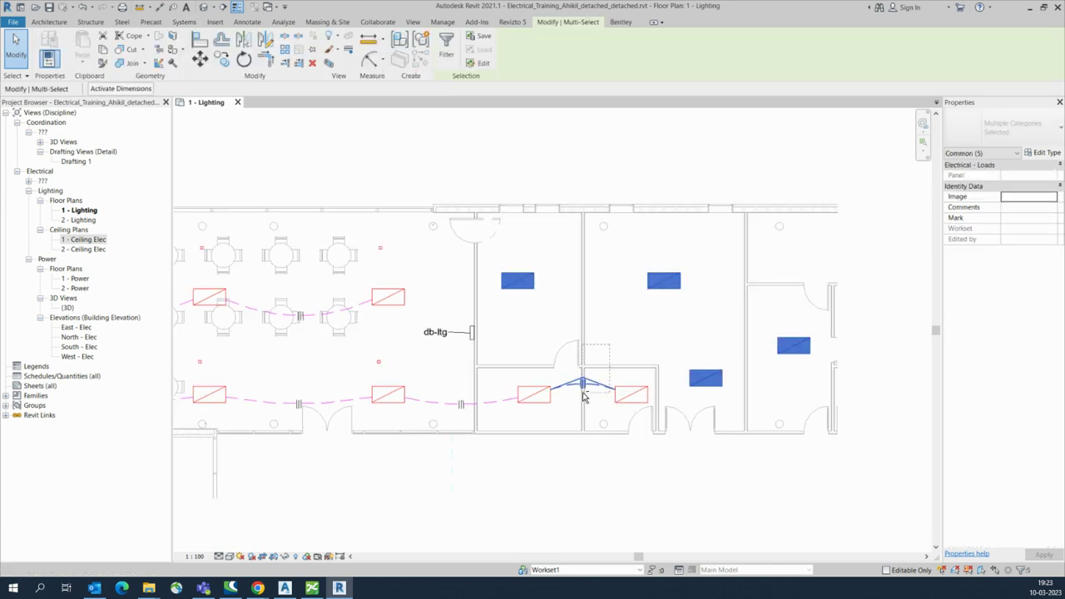
pyautogui.keyDown('shift'); pyautogui.click(583, 384); pyautogui.keyUp('shift')
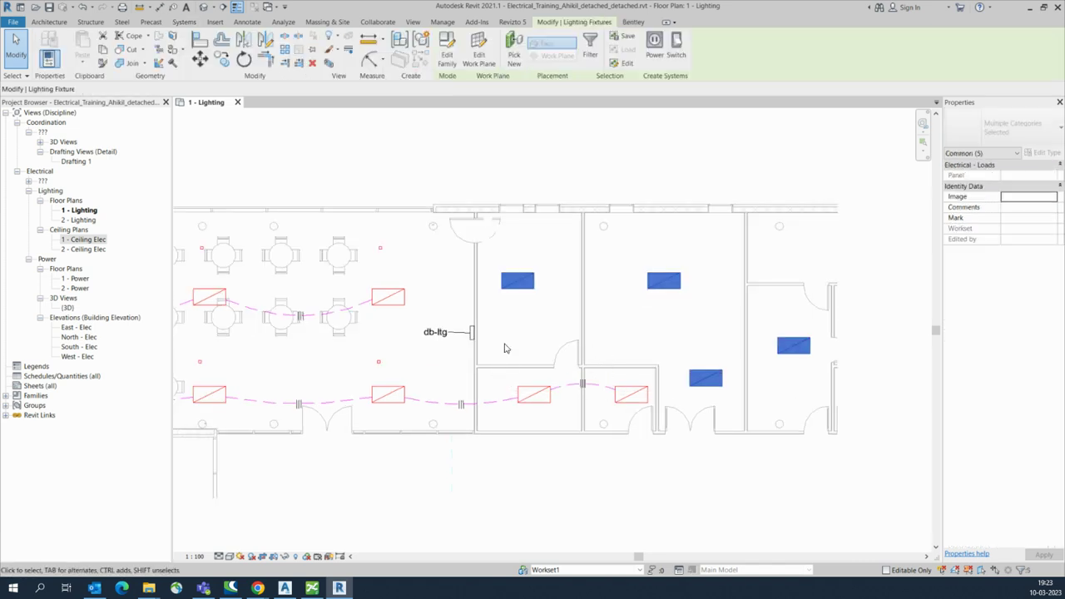
pyautogui.press('Escape')
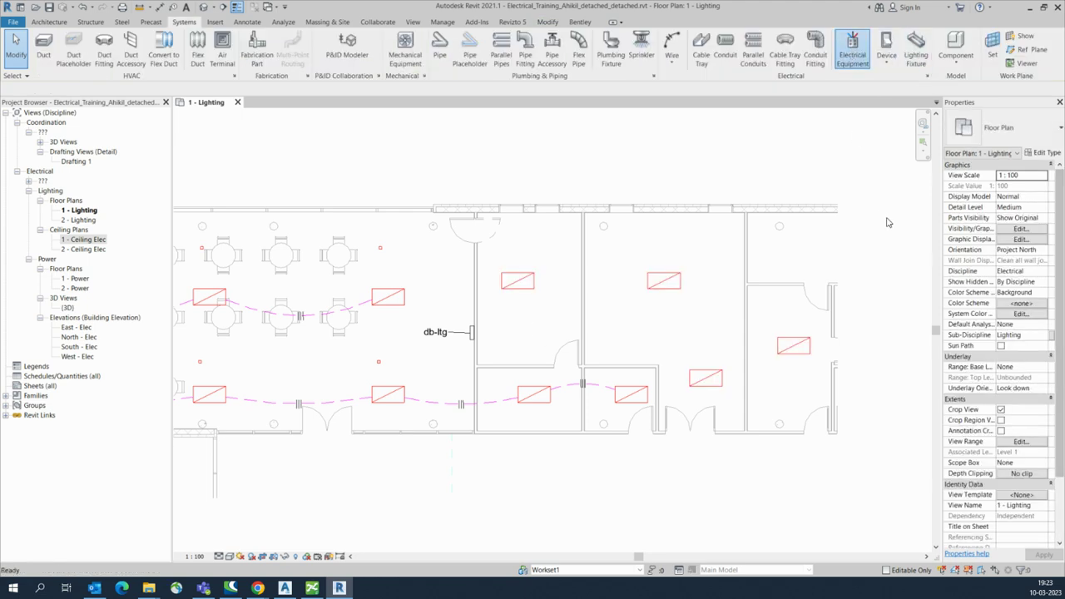
# Place a 600 A M_Lighting and Appliance Panelboard - 208V MLO on the hall's east wall, just above the db-ltg panelboard.
pyautogui.press('e')
pyautogui.press('e')
pyautogui.click(1009, 129)
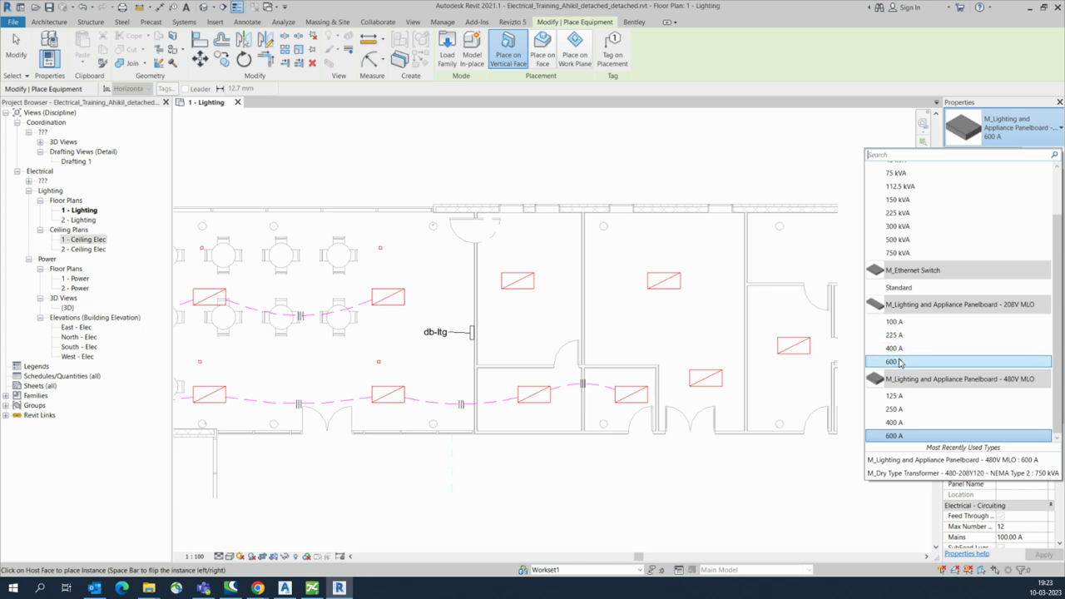
pyautogui.click(897, 362)
pyautogui.scroll(2, 473, 298)
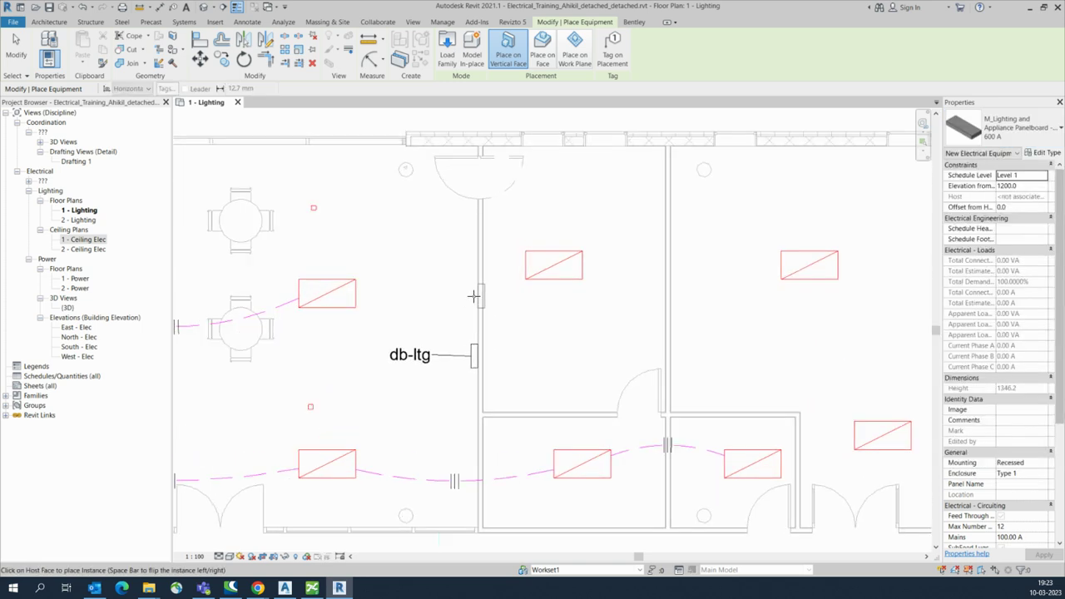
pyautogui.click(473, 296)
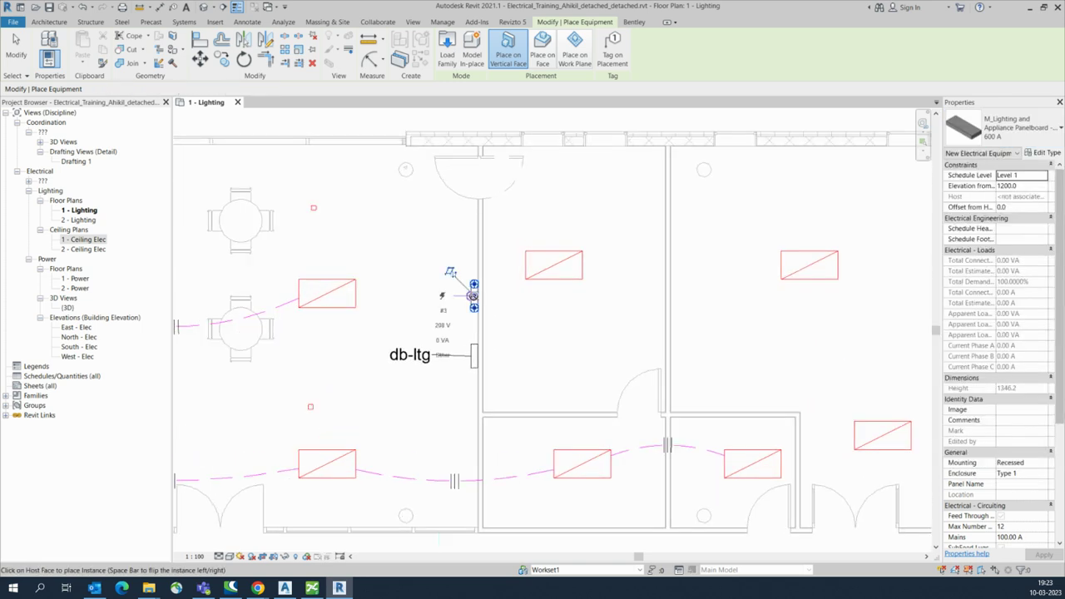
pyautogui.press('Escape')
pyautogui.press('Escape')
# Create a power circuit from the four fixtures in the larger eastern rooms and assign it to the new 600 A 208V panelboard.
pyautogui.scroll(-2, 426, 291)
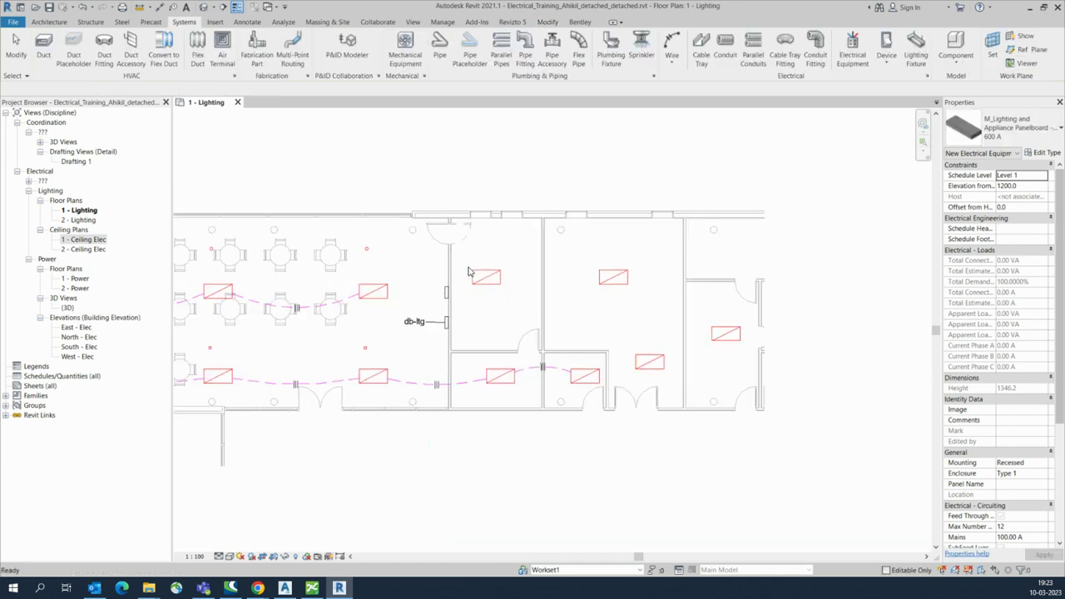
pyautogui.moveTo(467, 257); pyautogui.dragTo(739, 356)
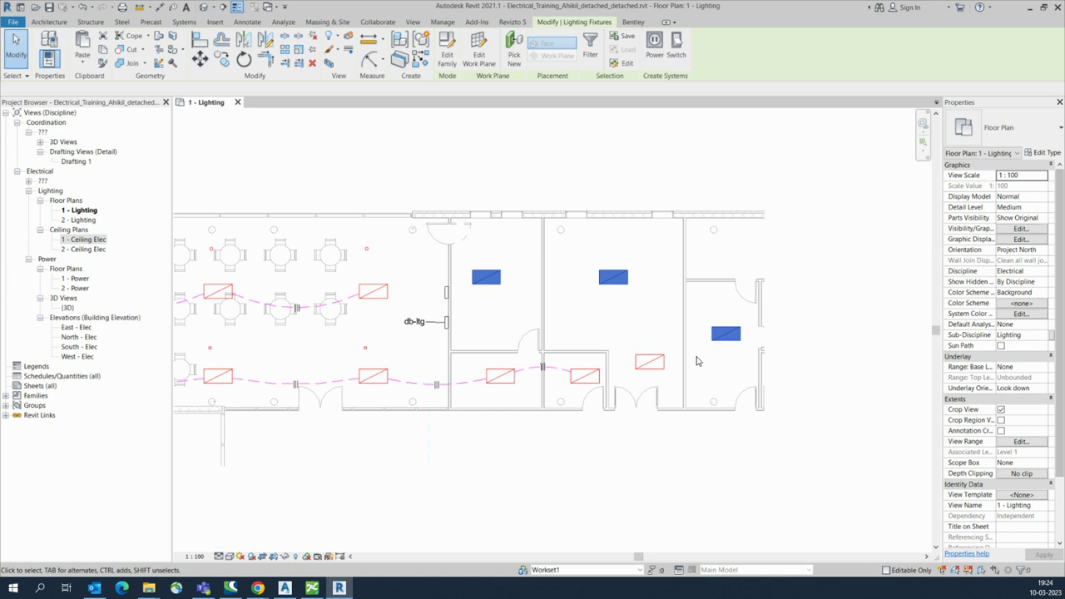
pyautogui.keyDown('ctrl'); pyautogui.click(650, 362); pyautogui.keyUp('ctrl')
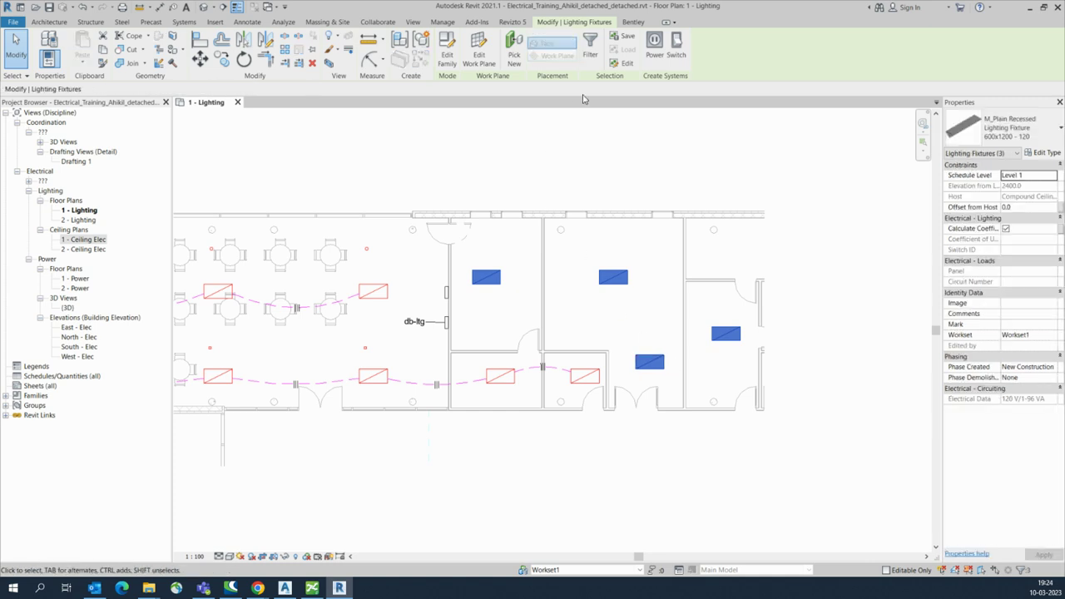
pyautogui.click(654, 46)
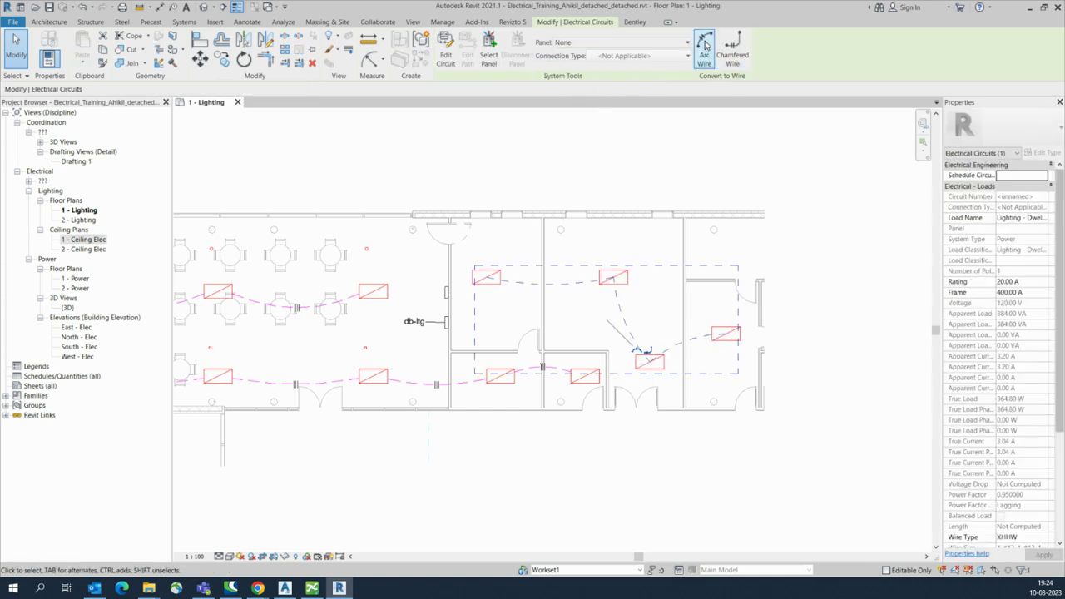
pyautogui.click(441, 306)
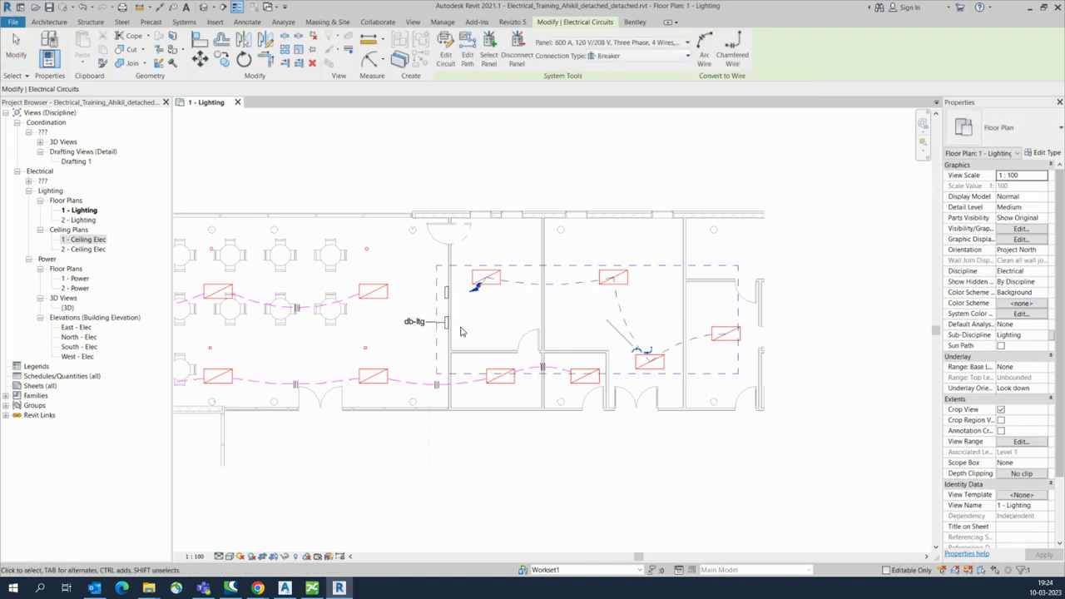
# Convert the four-fixture eastern rooms circuit to arc wires.
pyautogui.scroll(4, 462, 332)
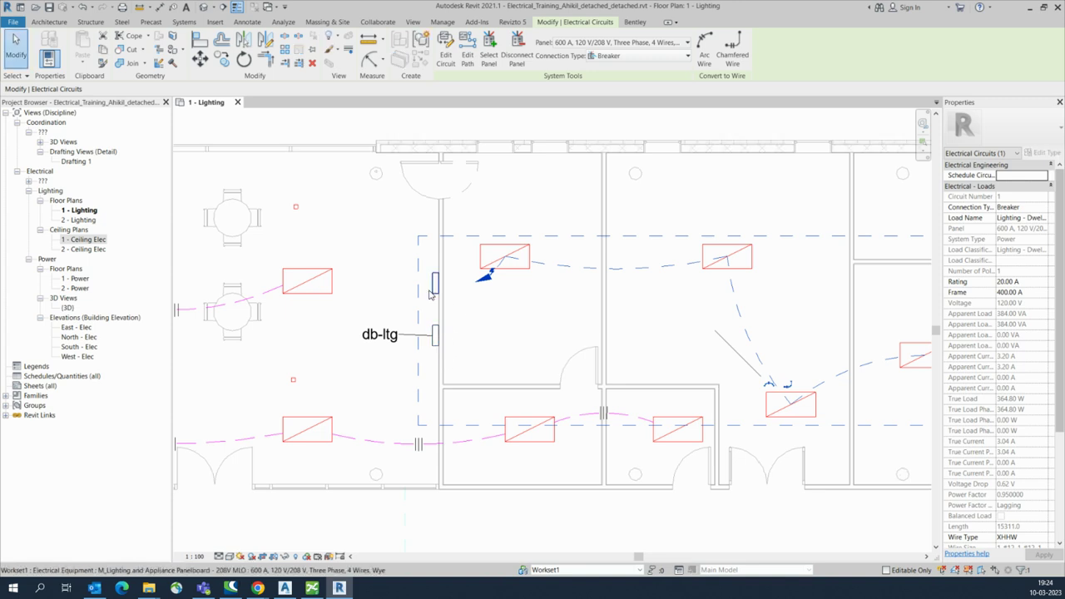
pyautogui.click(703, 43)
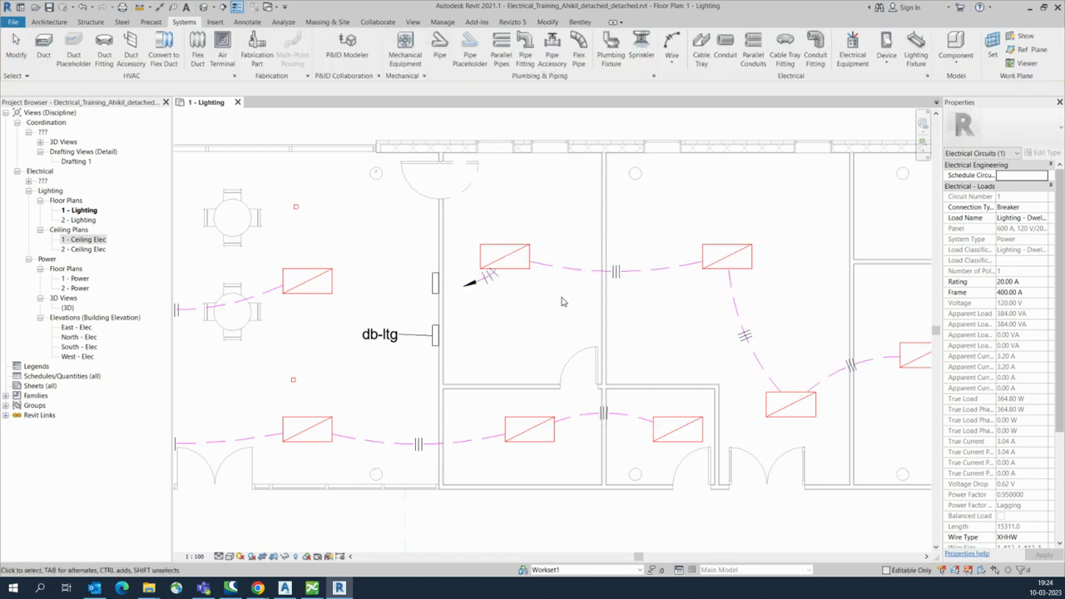
pyautogui.press('Escape')
pyautogui.scroll(-2, 548, 308)
pyautogui.press('Escape')
# Delete the old db-ltg panelboard from the hall's east wall.
pyautogui.scroll(-2, 599, 287)
pyautogui.scroll(3, 583, 273)
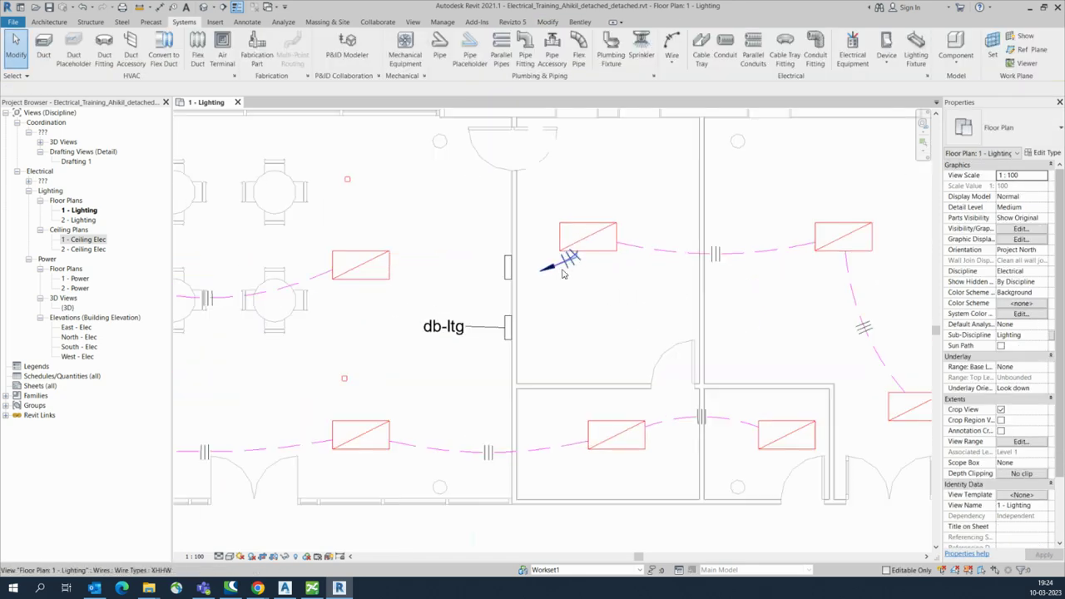
pyautogui.scroll(-2, 593, 299)
pyautogui.scroll(2, 569, 327)
pyautogui.click(569, 327)
pyautogui.press('Delete')
# Delete the arc wires between the lower-row fixtures, including the two small rooms, and between the hall's upper-row fixtures.
pyautogui.scroll(-4, 542, 328)
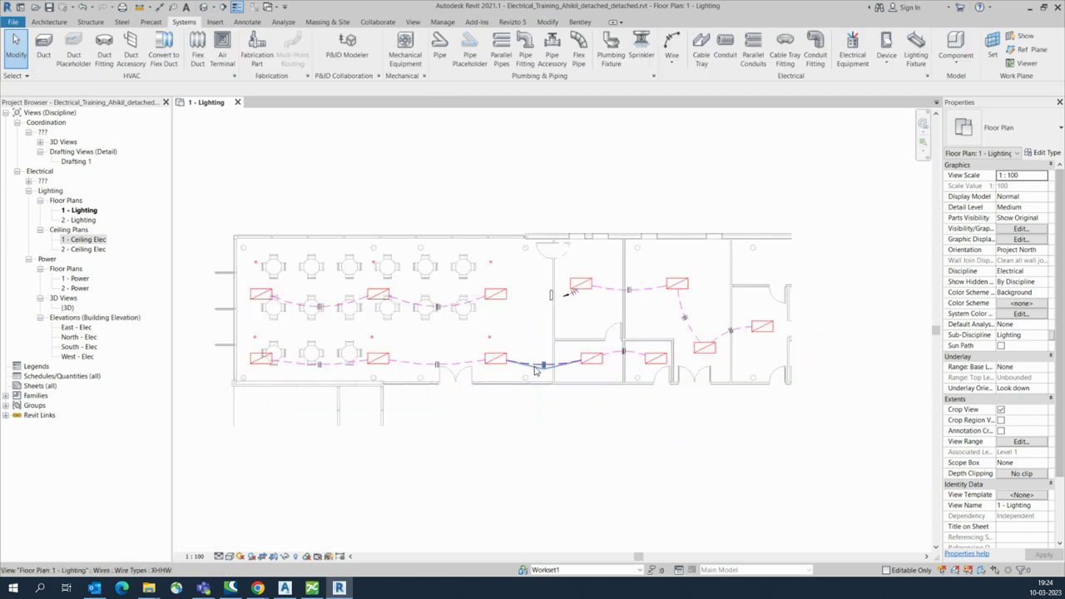
pyautogui.click(535, 370)
pyautogui.press('Delete')
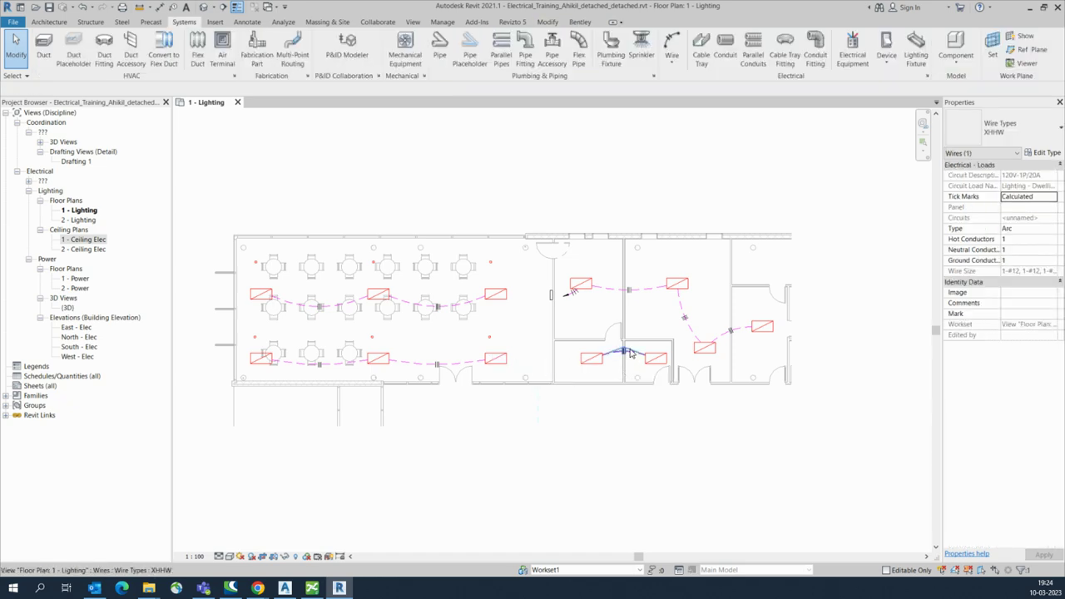
pyautogui.click(462, 365)
pyautogui.press('Delete')
pyautogui.click(333, 362)
pyautogui.press('Delete')
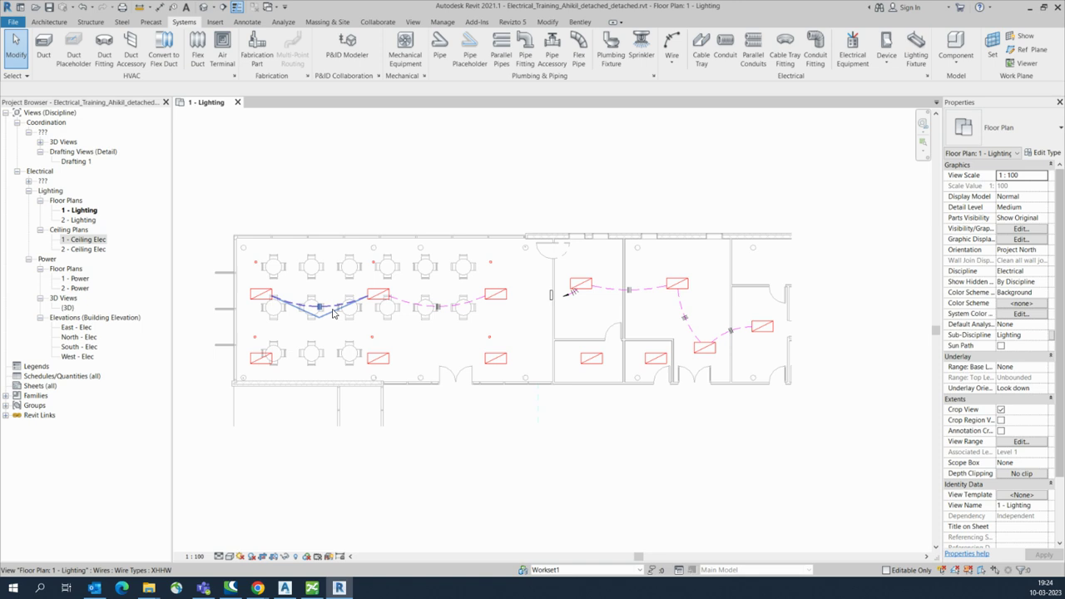
pyautogui.click(416, 308)
pyautogui.press('Delete')
# Edit the unassigned circuit of the hall's upper row and remove all three fixtures from it.
pyautogui.moveTo(215, 282); pyautogui.dragTo(516, 310)
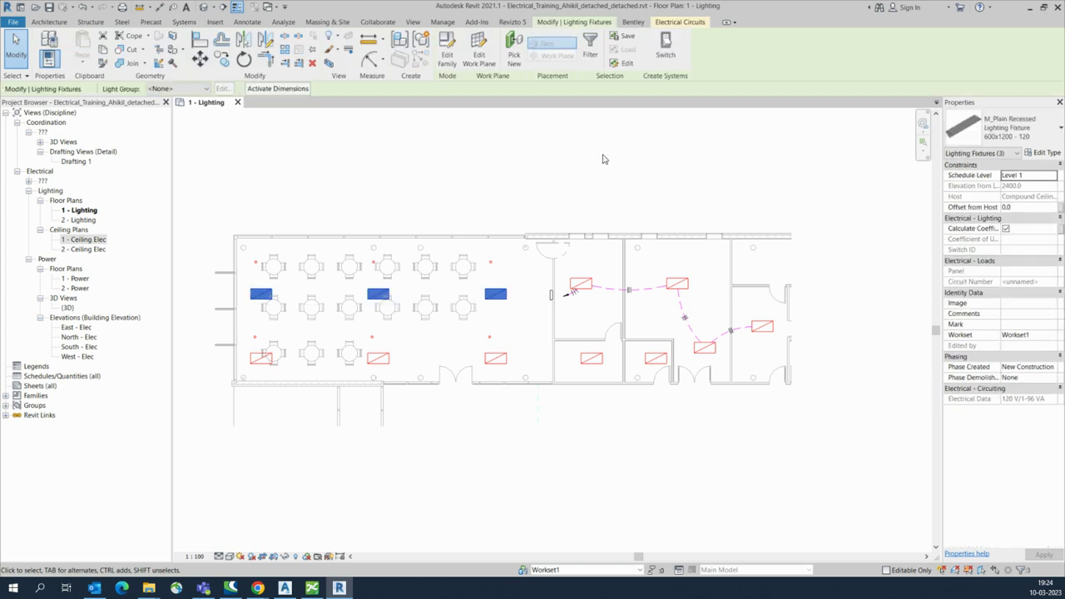
pyautogui.click(622, 65)
pyautogui.click(611, 208)
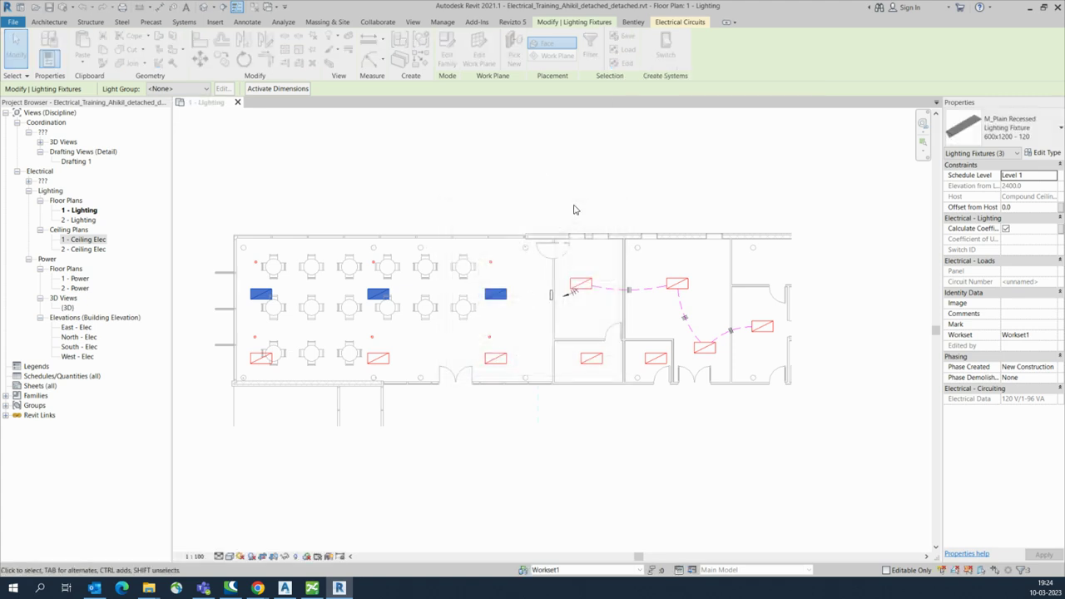
pyautogui.click(678, 23)
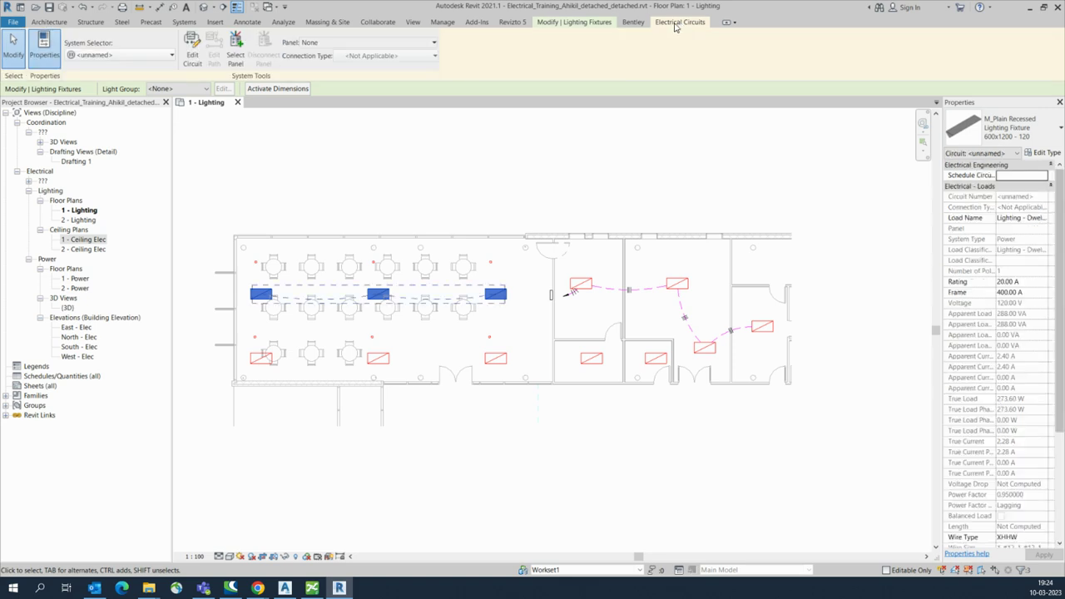
pyautogui.click(194, 50)
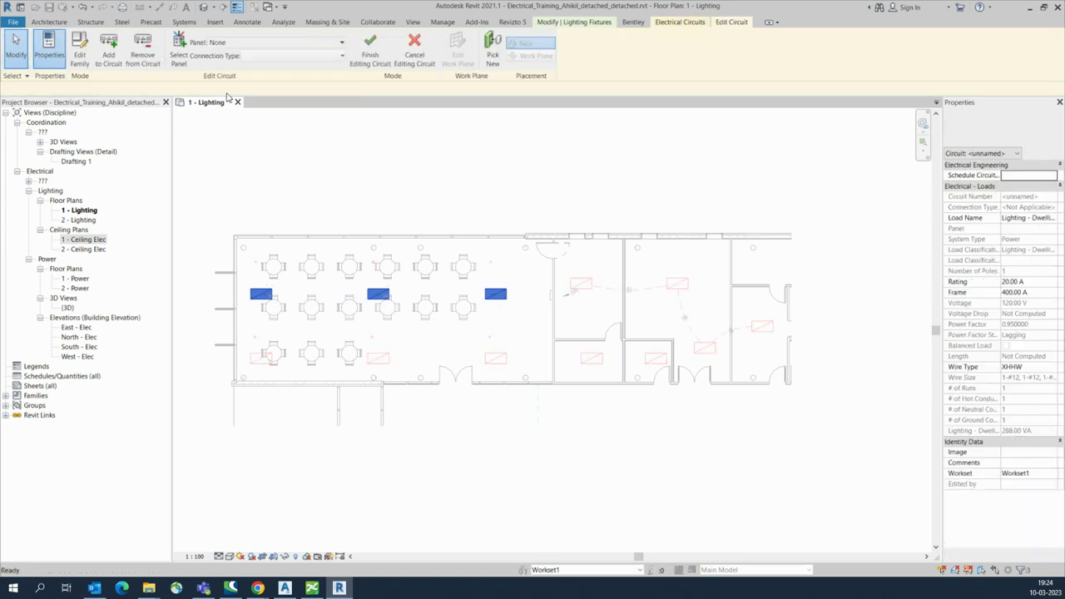
pyautogui.click(138, 63)
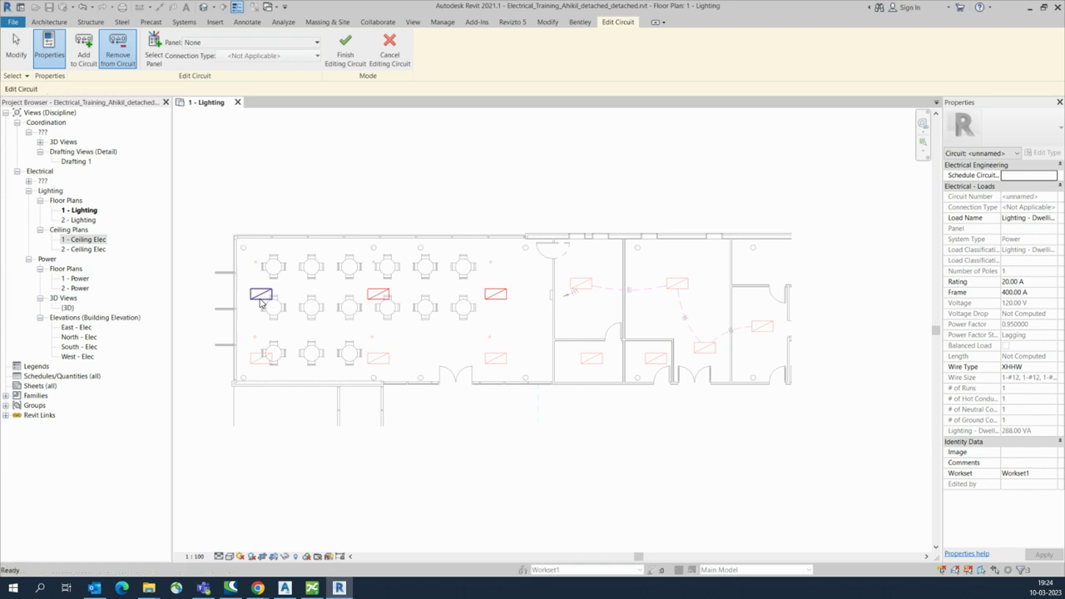
pyautogui.click(376, 297)
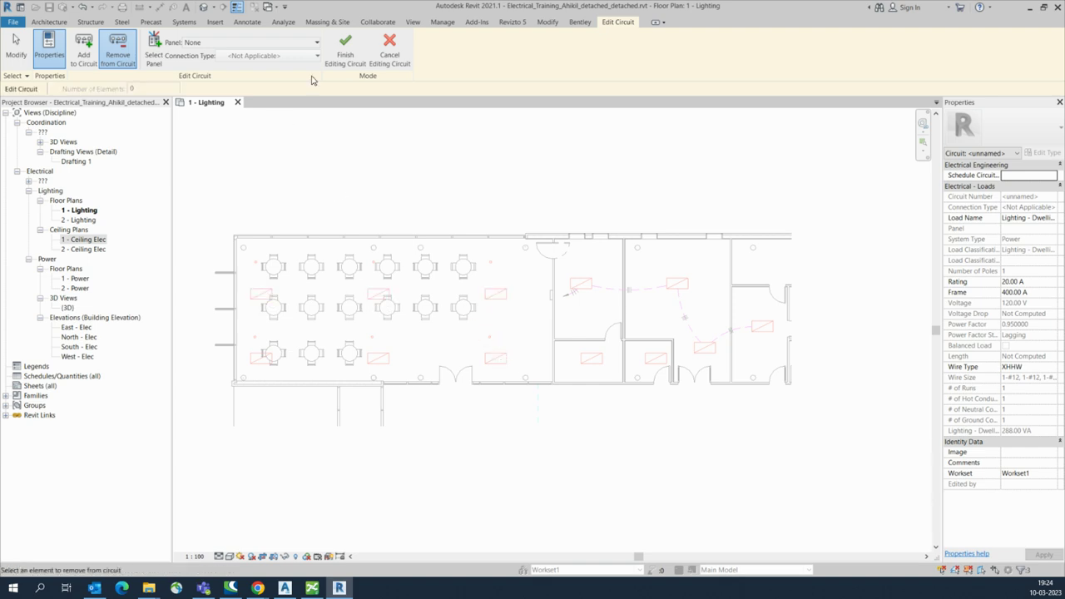
pyautogui.click(345, 50)
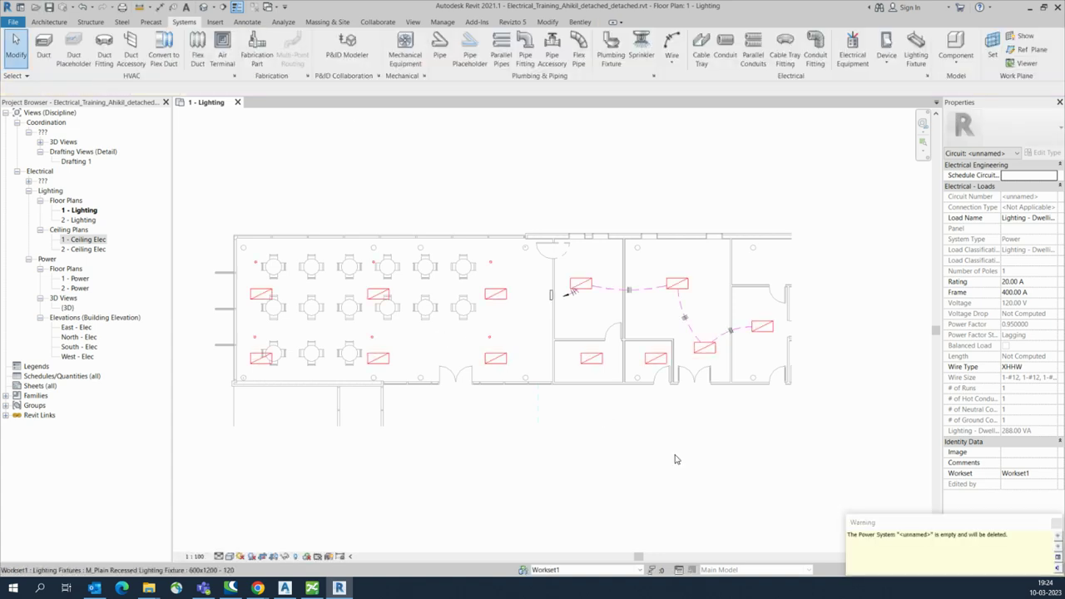
pyautogui.click(605, 420)
pyautogui.click(1056, 525)
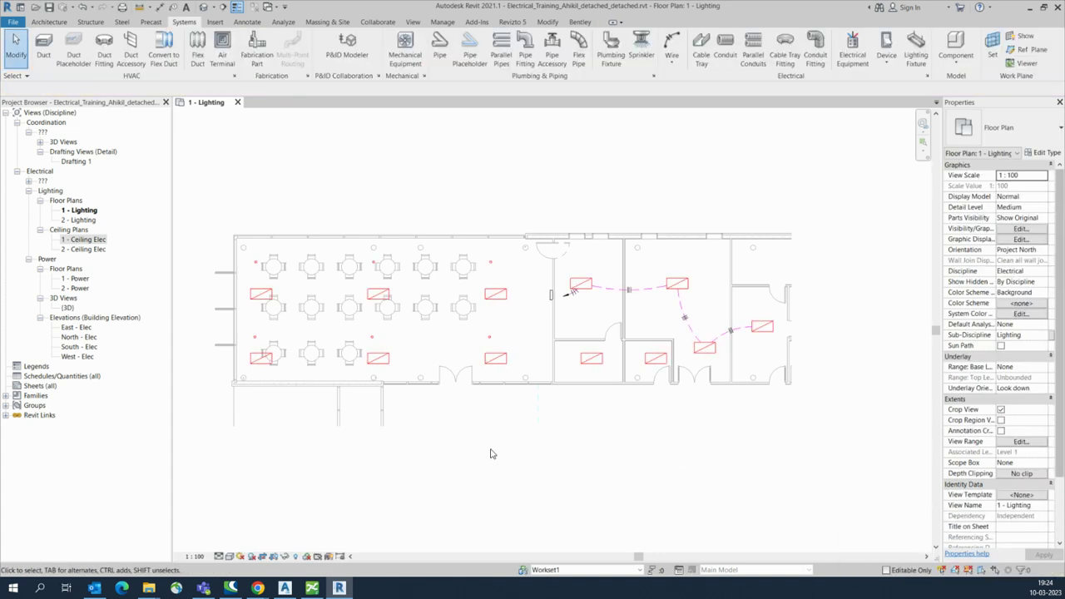
# Create a power circuit from the hall's three upper-row fixtures and assign it to the 600 A 208V panelboard.
pyautogui.scroll(2, 255, 297)
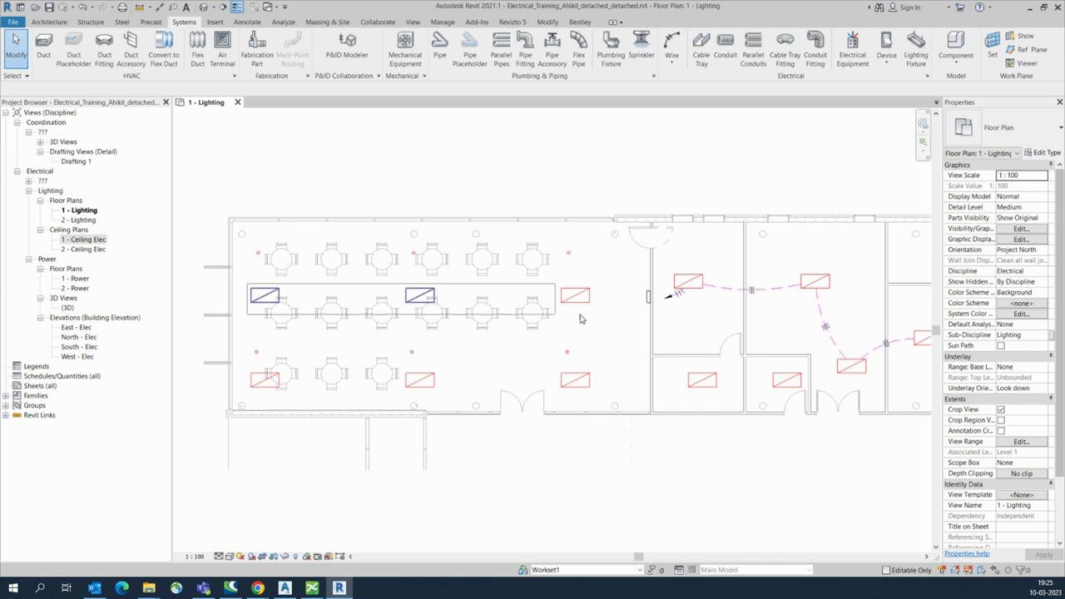
pyautogui.click(599, 318)
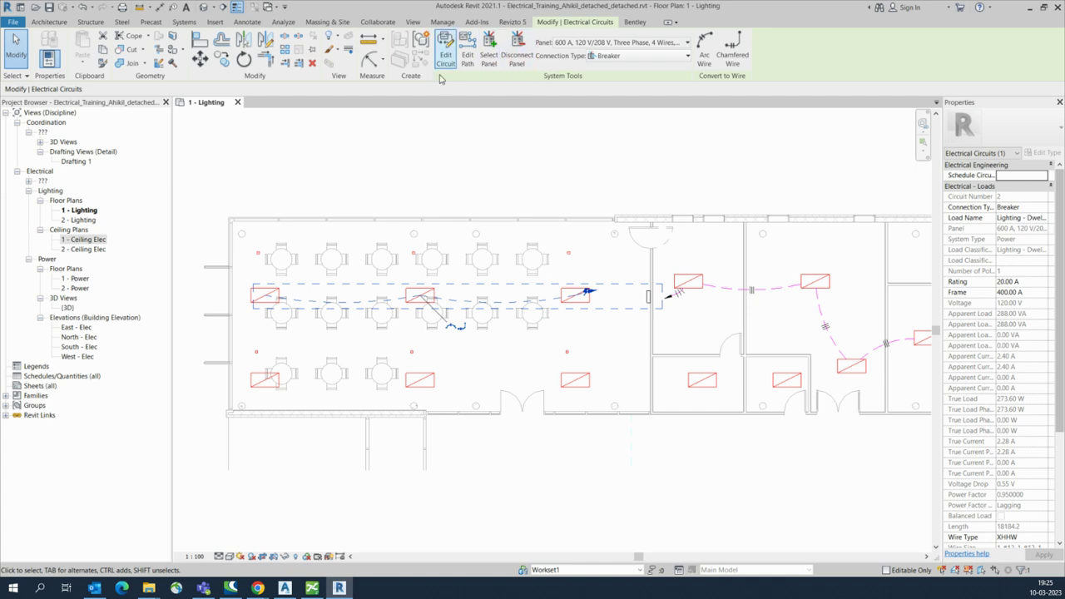
pyautogui.click(489, 47)
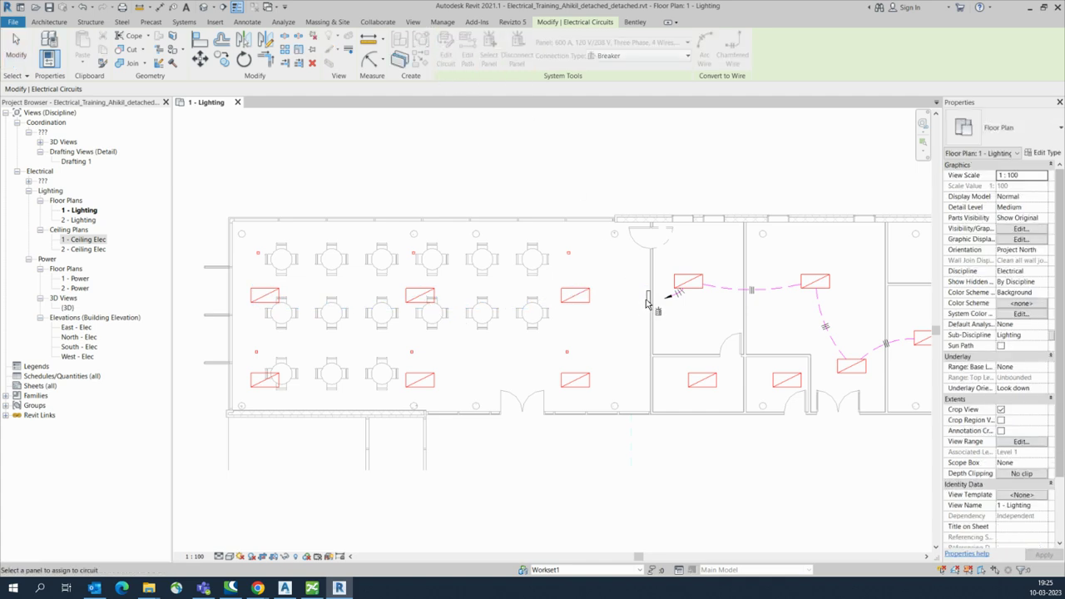
pyautogui.scroll(3, 648, 301)
pyautogui.click(649, 300)
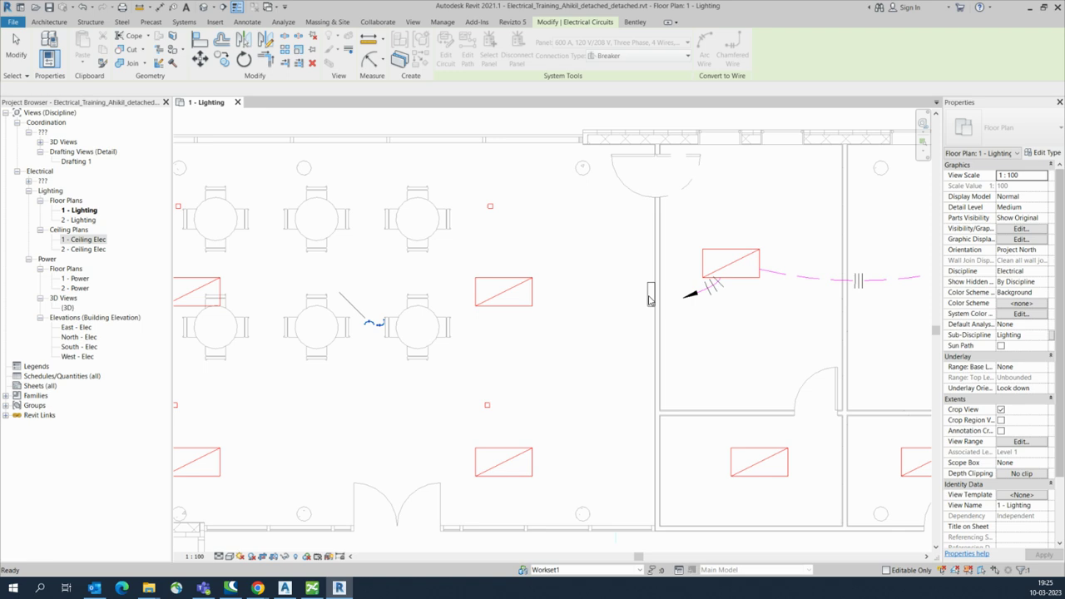
# Convert the hall's three-fixture upper-row circuit to arc wires.
pyautogui.scroll(-1, 650, 305)
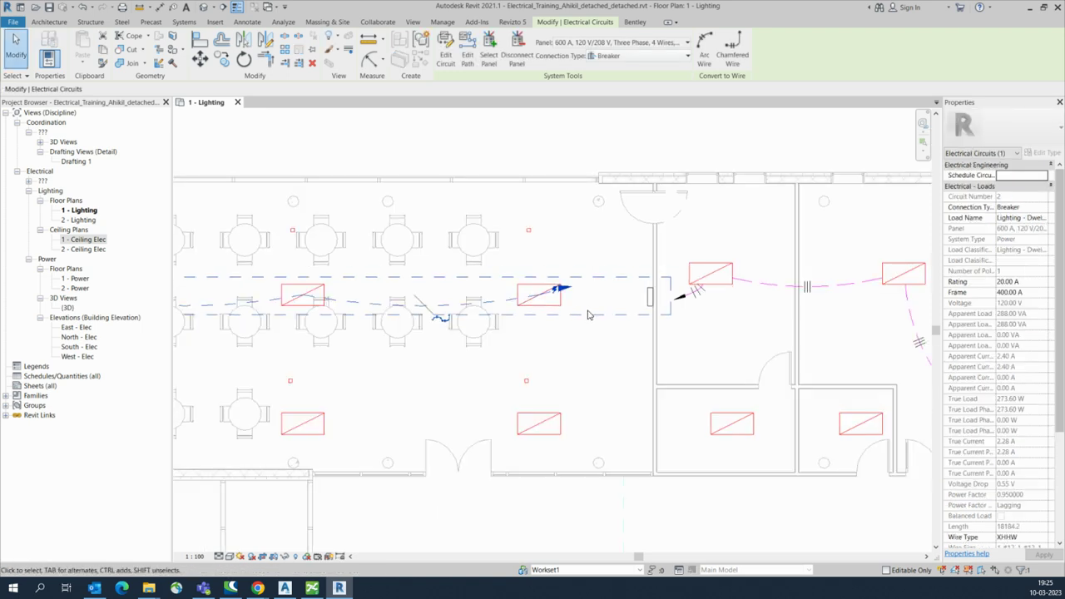
pyautogui.scroll(-1, 542, 298)
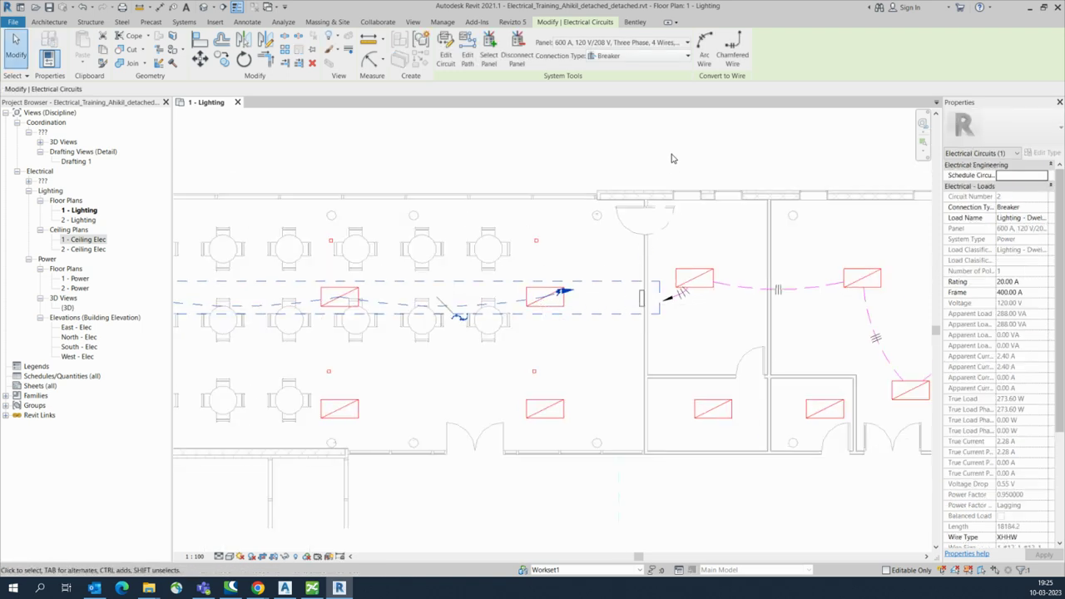
pyautogui.click(704, 52)
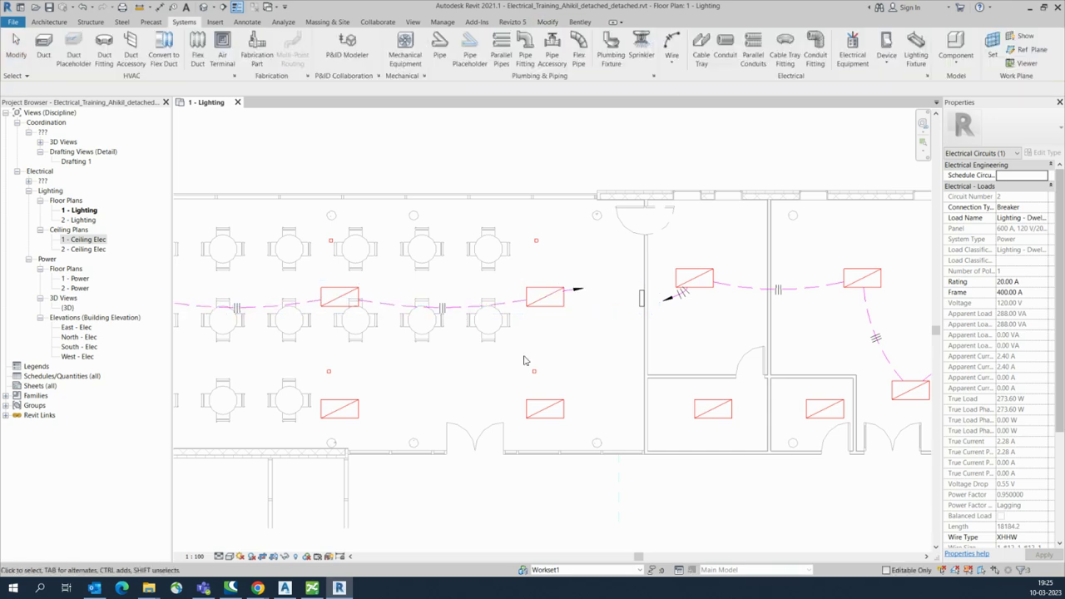
# Reshape the home run of the hall's upper-row circuit so it leaves the last fixture's edge and runs level to the panelboard.
pyautogui.scroll(4, 574, 333)
pyautogui.click(623, 281)
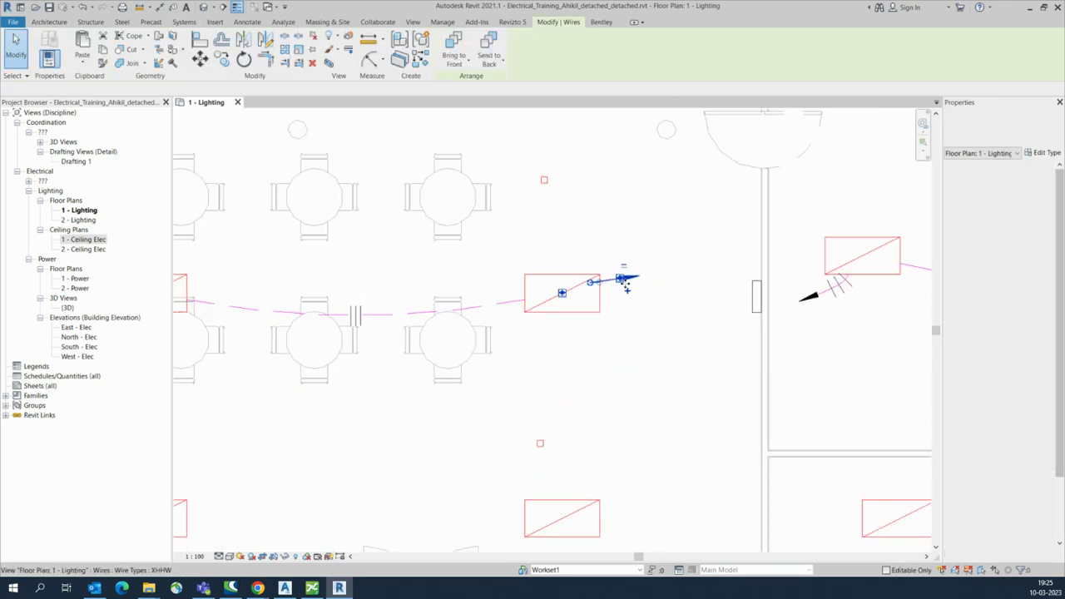
pyautogui.moveTo(626, 282); pyautogui.dragTo(600, 294)
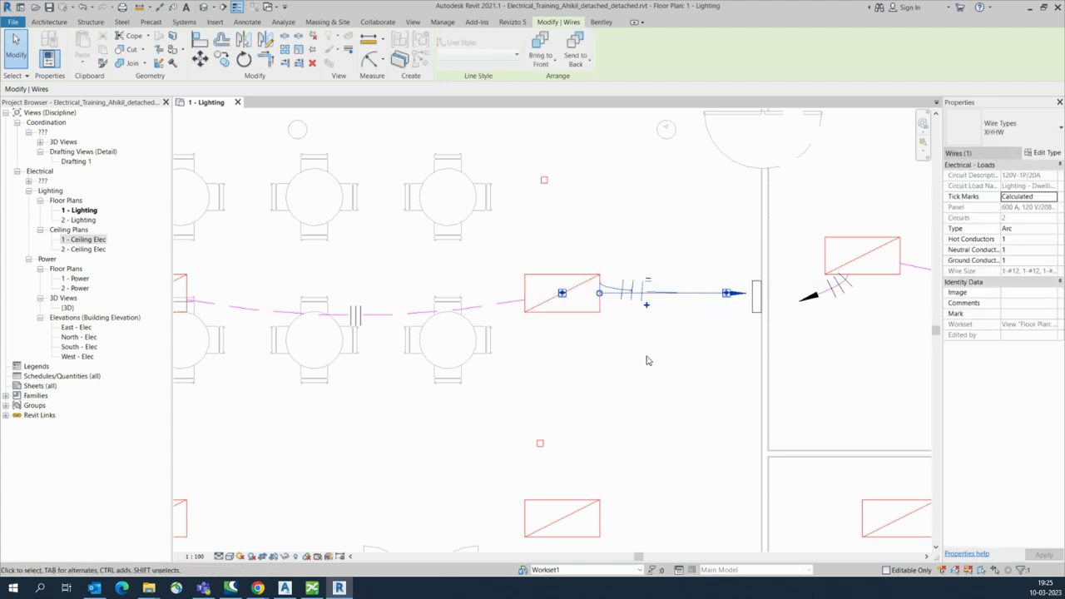
pyautogui.click(597, 358)
# Create a power circuit from the hall's six small downlights, three above and three below the upper fixture row.
pyautogui.scroll(-5, 597, 359)
pyautogui.scroll(-2, 524, 379)
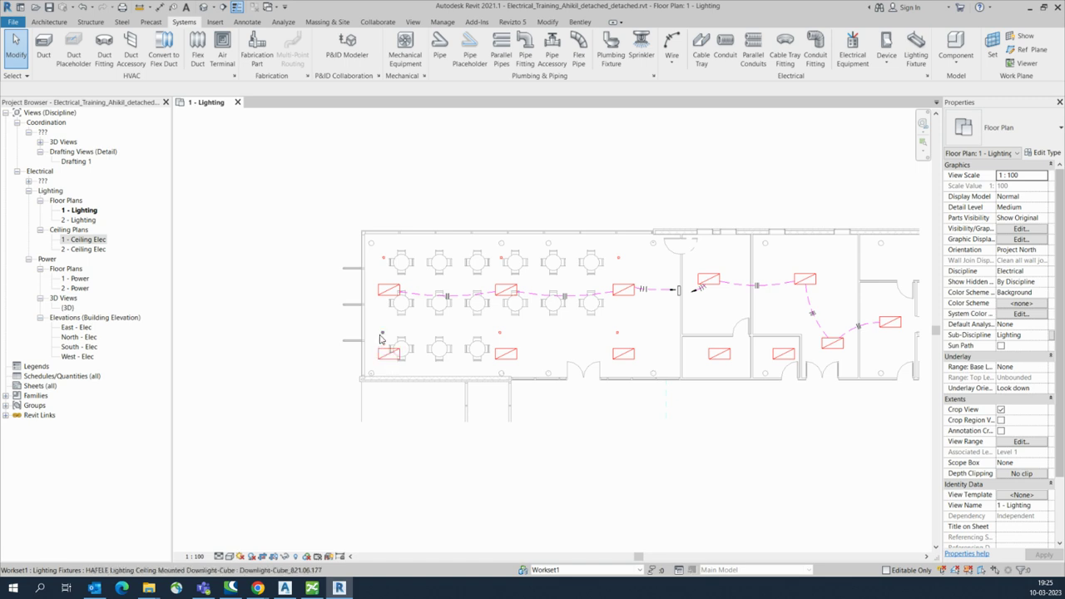
pyautogui.scroll(1, 377, 337)
pyautogui.moveTo(377, 322); pyautogui.dragTo(676, 348)
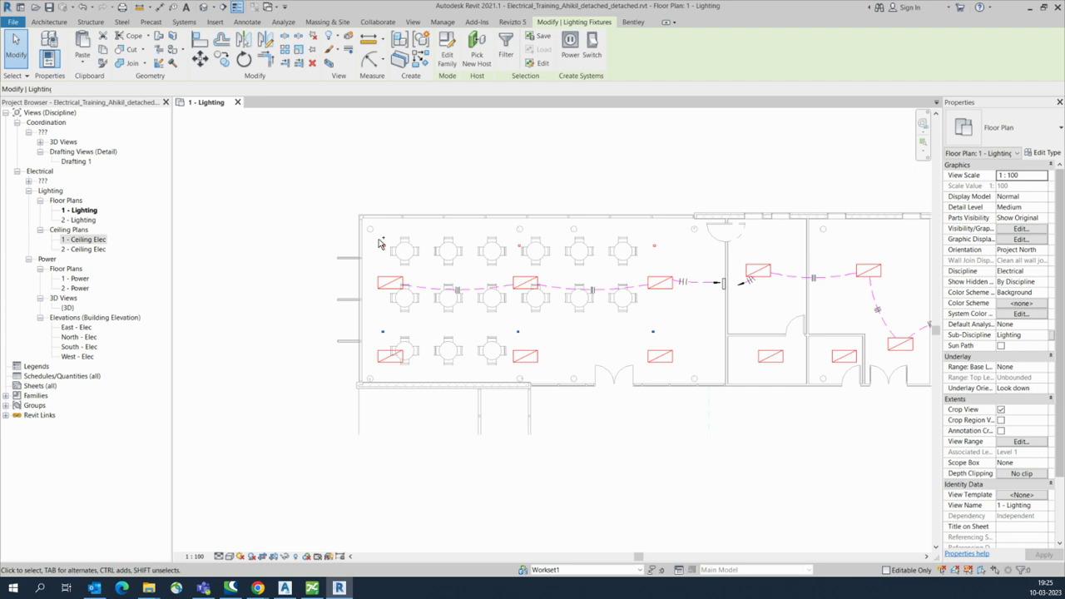
pyautogui.keyDown('ctrl'); pyautogui.moveTo(379, 243); pyautogui.dragTo(676, 265); pyautogui.keyUp('ctrl')
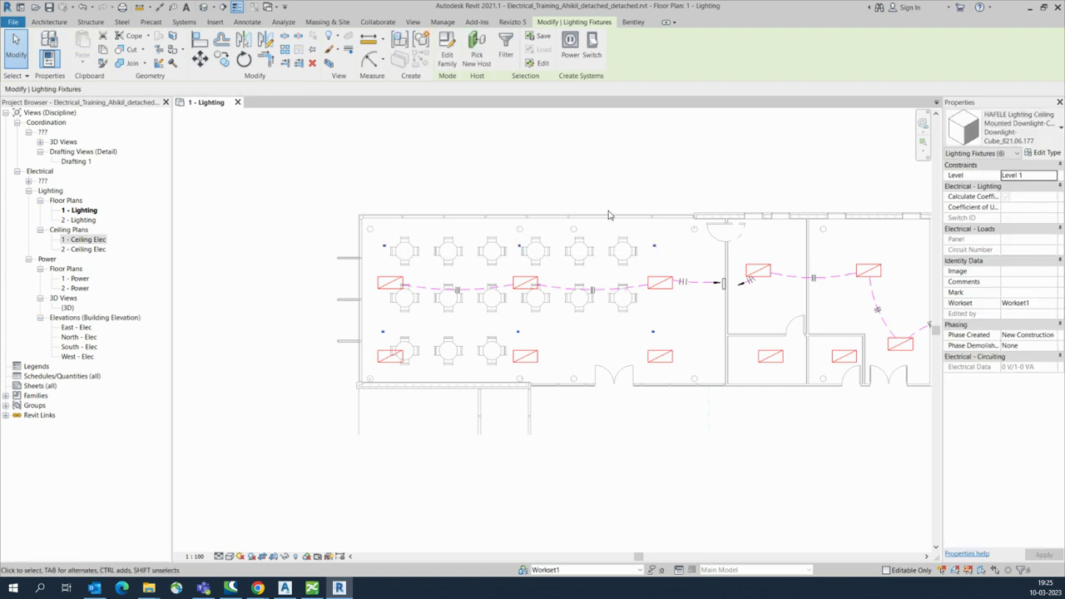
pyautogui.click(570, 46)
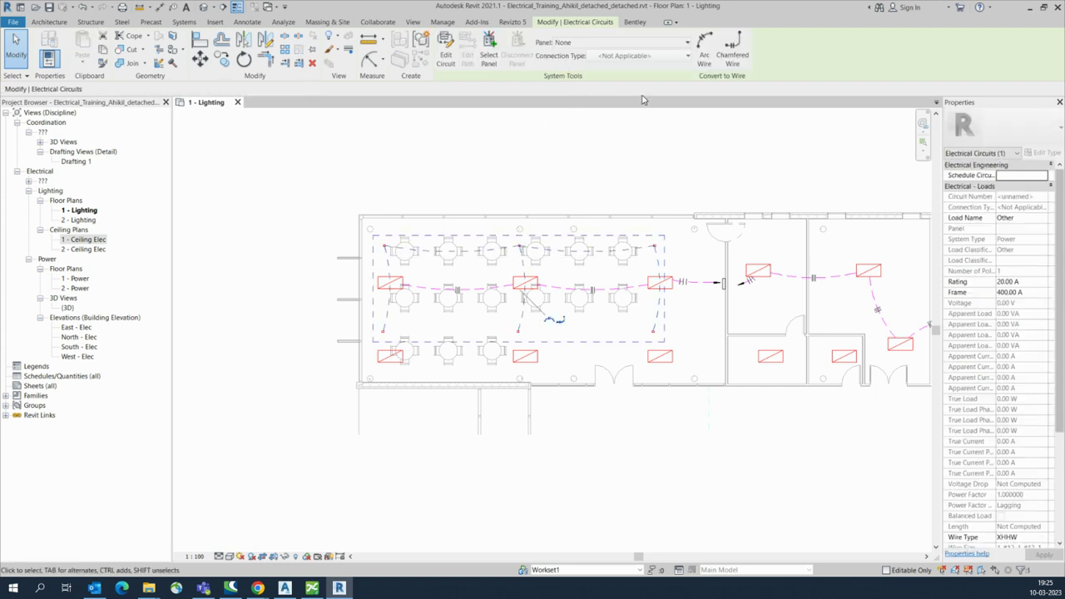
# Try to assign the six-downlight circuit to the 600 A 208V panelboard on the hall's end wall.
pyautogui.click(491, 50)
pyautogui.click(724, 285)
pyautogui.scroll(3, 727, 291)
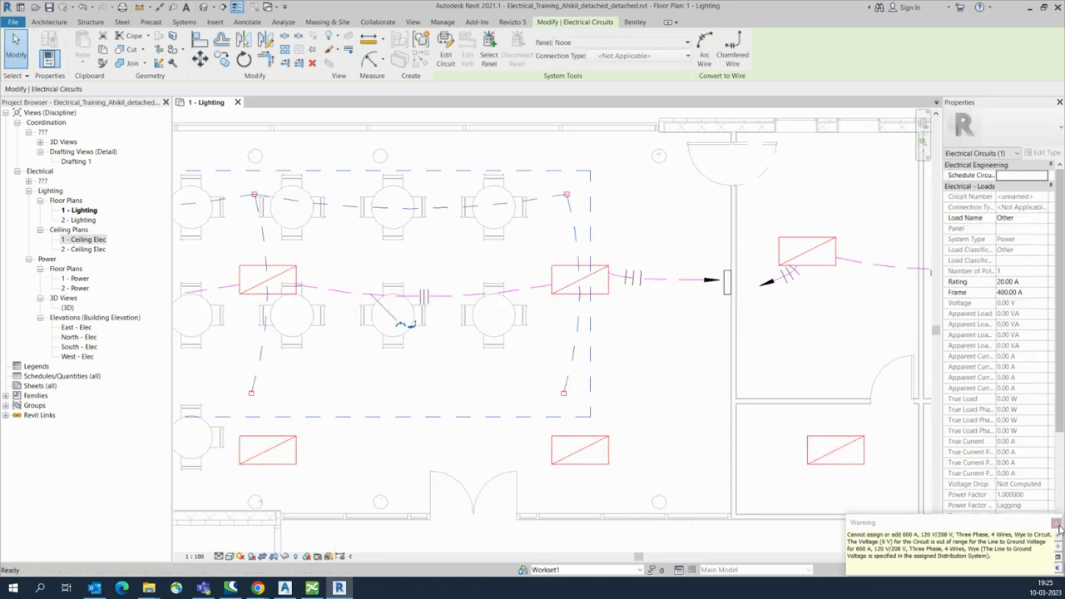
# Convert the hall's six-downlight circuit to arc wires.
pyautogui.click(705, 58)
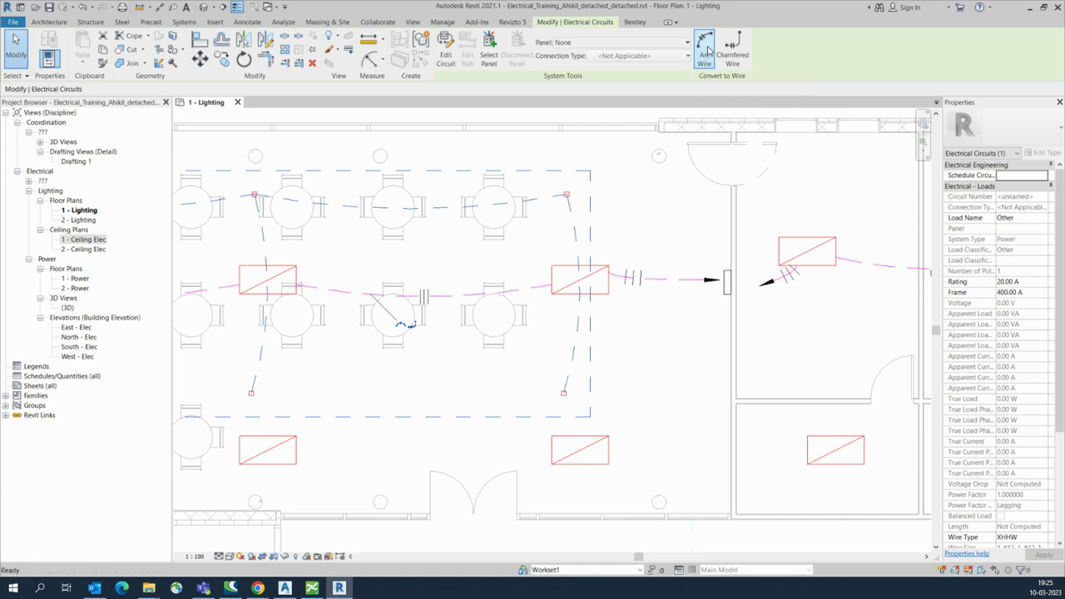
pyautogui.click(685, 336)
pyautogui.scroll(-2, 685, 336)
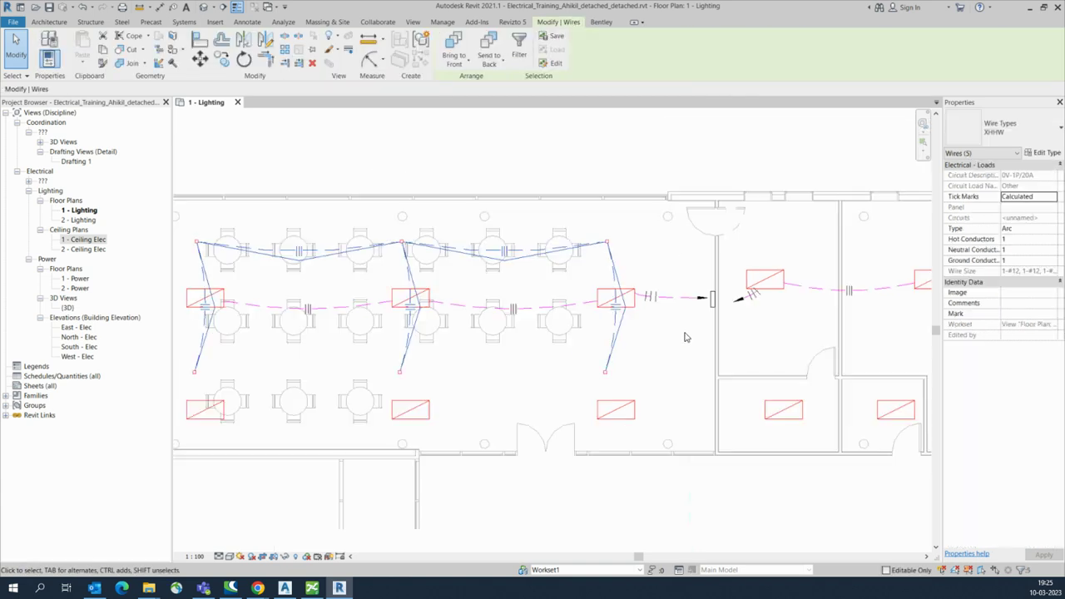
# Bow the three vertical downlight arc wires sideways so they clear the rectangular fixtures, the first one inward and the other two towards it.
pyautogui.click(401, 337)
pyautogui.moveTo(401, 307)
pyautogui.mouseDown()
pyautogui.moveTo(374, 311)
pyautogui.moveTo(384, 309)
pyautogui.mouseUp()
pyautogui.click(200, 307)
pyautogui.moveTo(199, 307); pyautogui.dragTo(236, 307)
pyautogui.click(613, 306)
pyautogui.moveTo(613, 306); pyautogui.dragTo(583, 308)
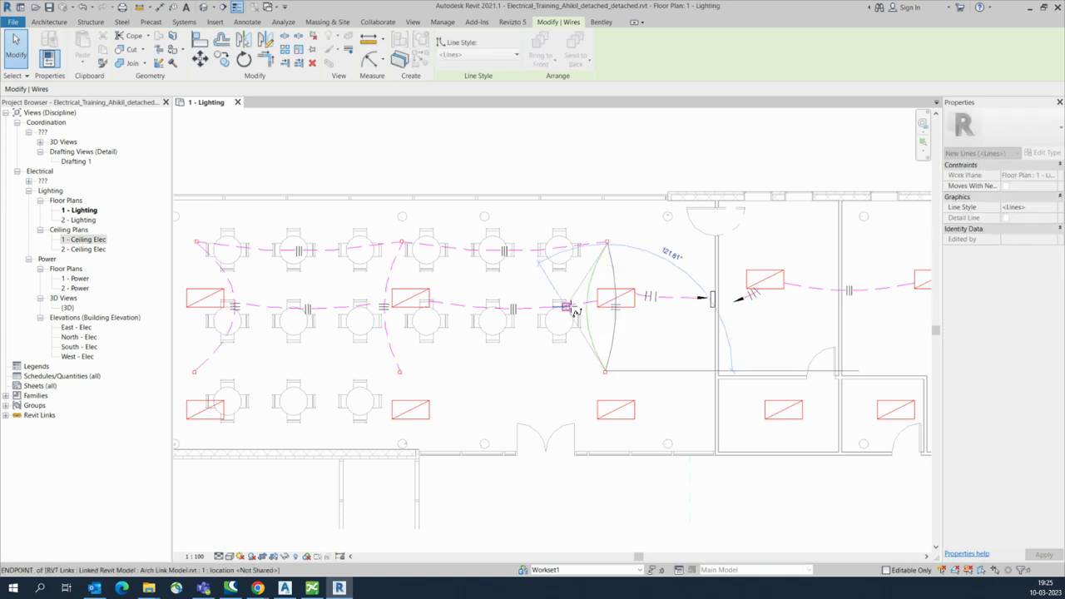
pyautogui.click(531, 362)
# Select all the lighting fixtures, wires and the panelboard on the plan and show them in a 3D selection box.
pyautogui.scroll(-3, 516, 366)
pyautogui.scroll(3, 523, 345)
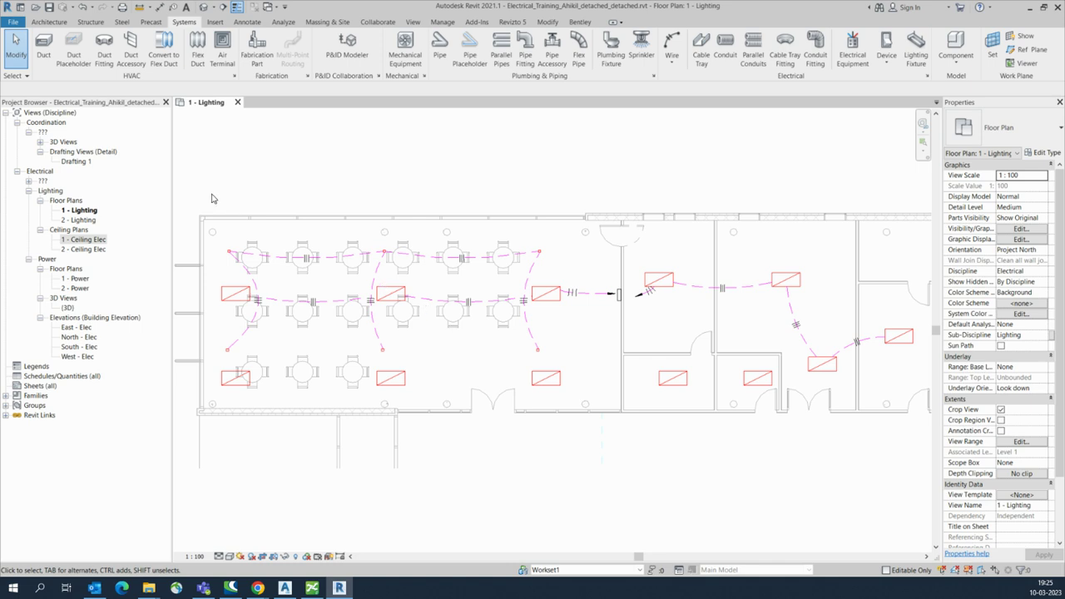
pyautogui.scroll(-1, 216, 201)
pyautogui.moveTo(208, 190); pyautogui.dragTo(748, 366)
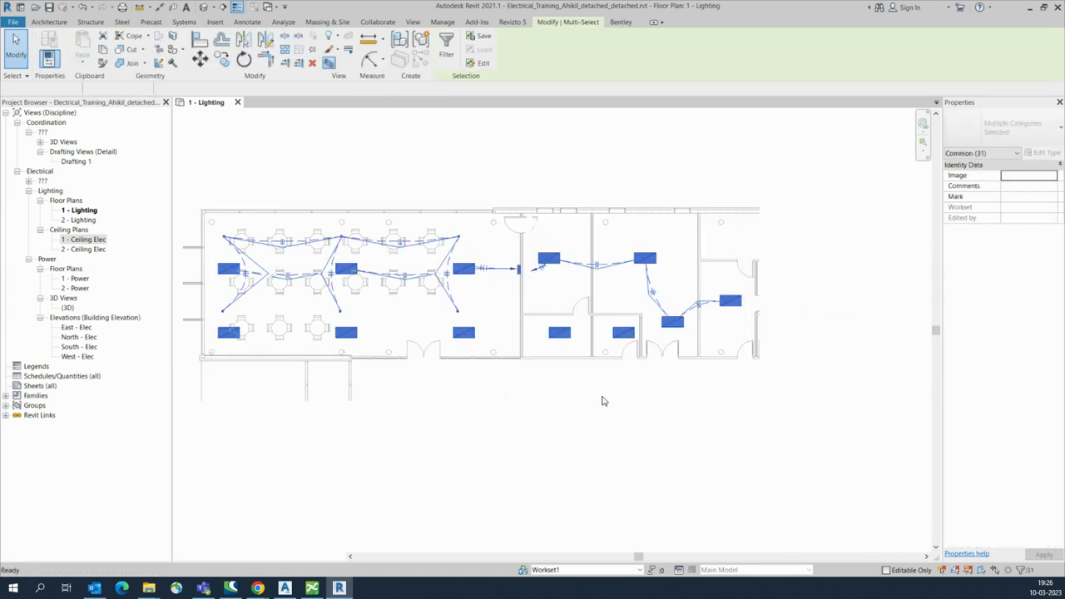
pyautogui.press('b')
pyautogui.press('x')
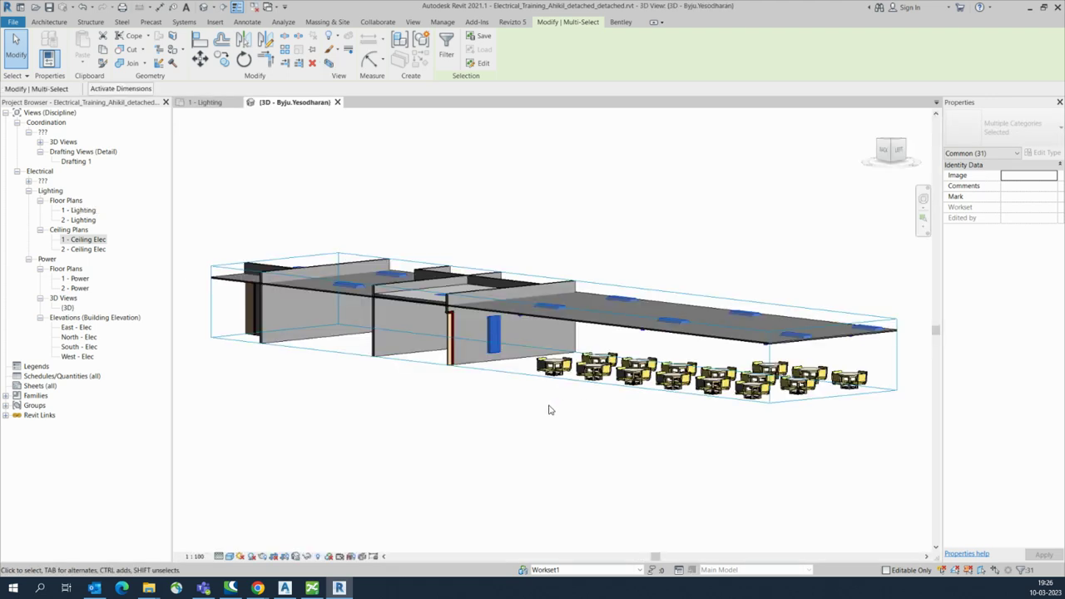